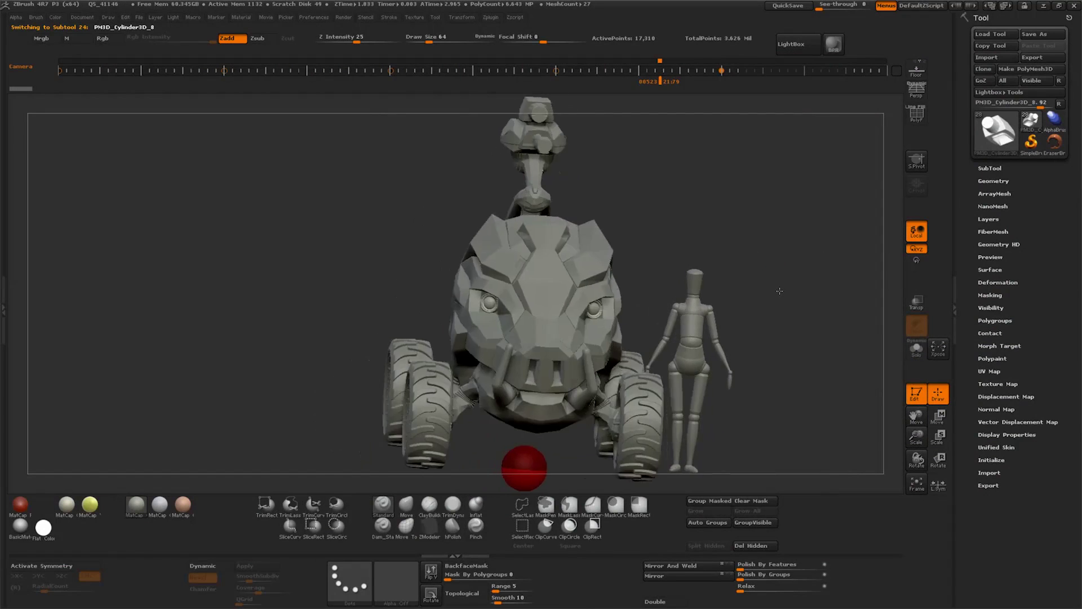
Turn on transparency, rotate one eye cylinder to face forward, and shift it outward into its socket
left_click_drag(779, 291, 647, 399, "shift")
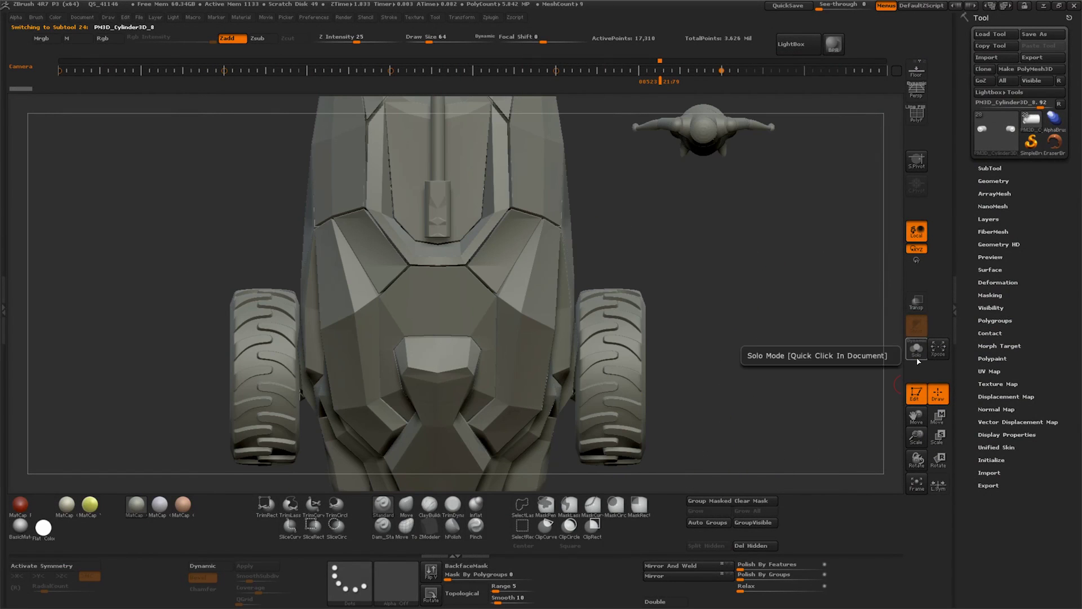
left_click(917, 307)
left_click_drag(917, 437, 918, 468)
left_click_drag(916, 416, 896, 336)
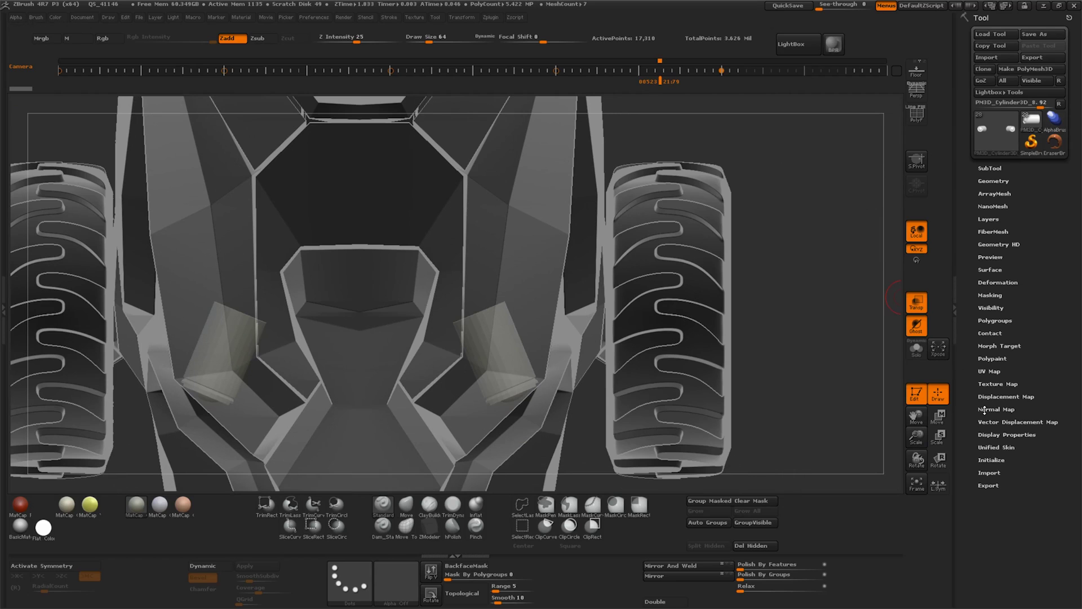
left_click(938, 458)
left_click_drag(794, 356, 755, 452)
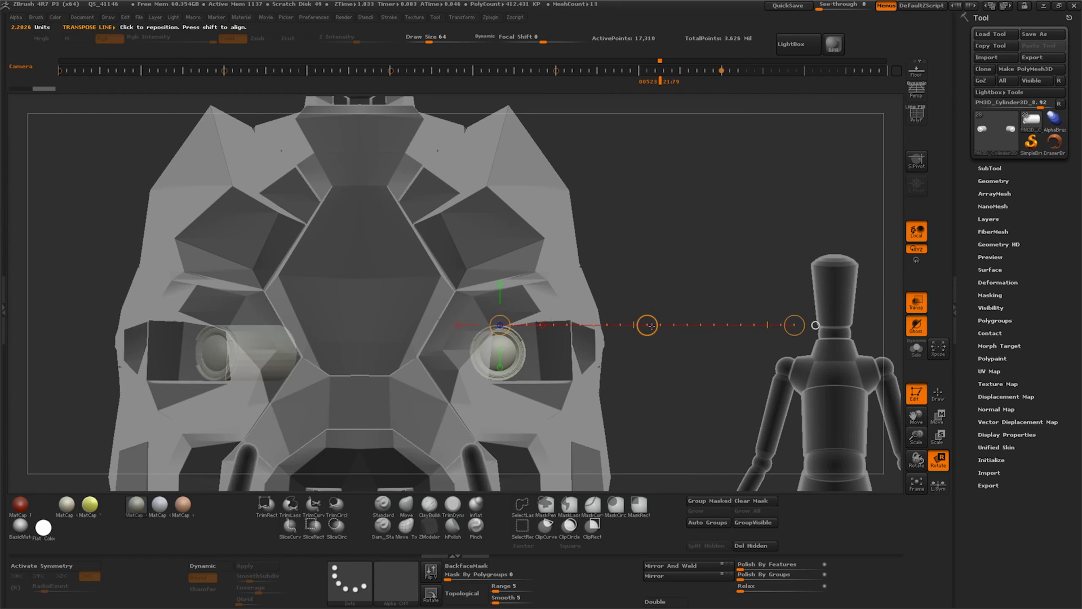
left_click_drag(652, 317, 647, 359)
left_click_drag(793, 353, 855, 359)
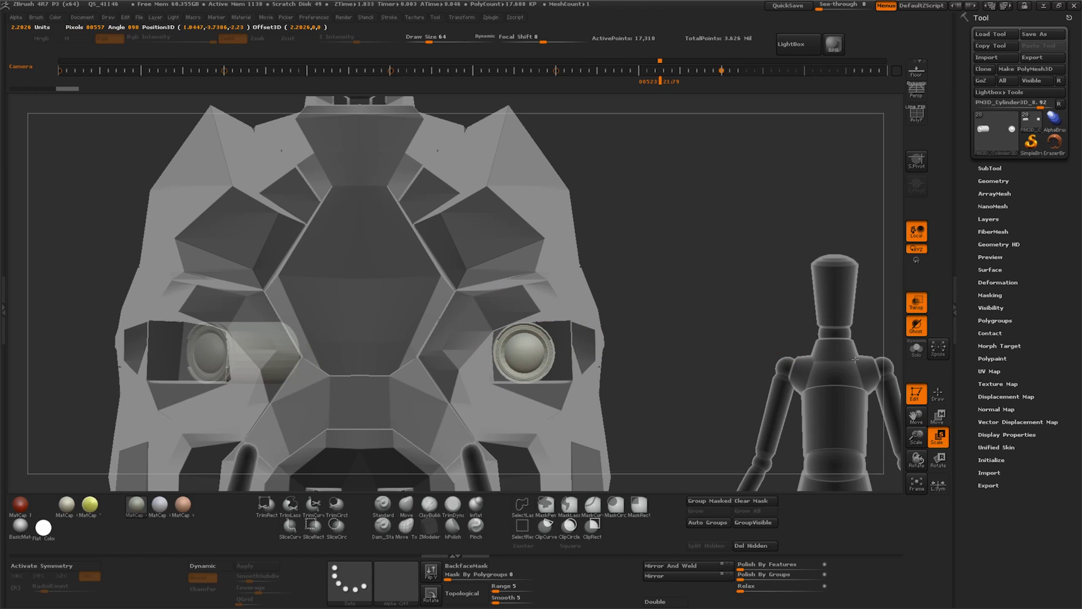
Turn transparency off and fine-tune the eye's size and position so it sits slightly higher in the socket
left_click(916, 302)
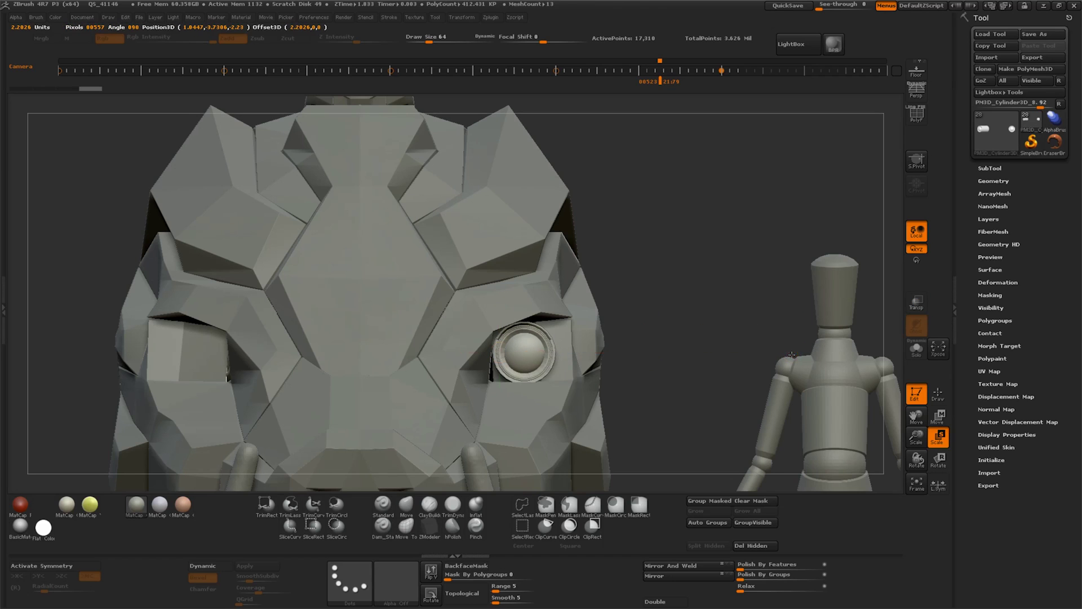
left_click(781, 356)
mouse_move(648, 353)
left_mouse_down()
mouse_move(652, 386)
mouse_move(647, 352)
left_mouse_up()
mouse_move(655, 414)
left_mouse_down()
mouse_move(727, 360)
mouse_move(658, 413)
left_mouse_up()
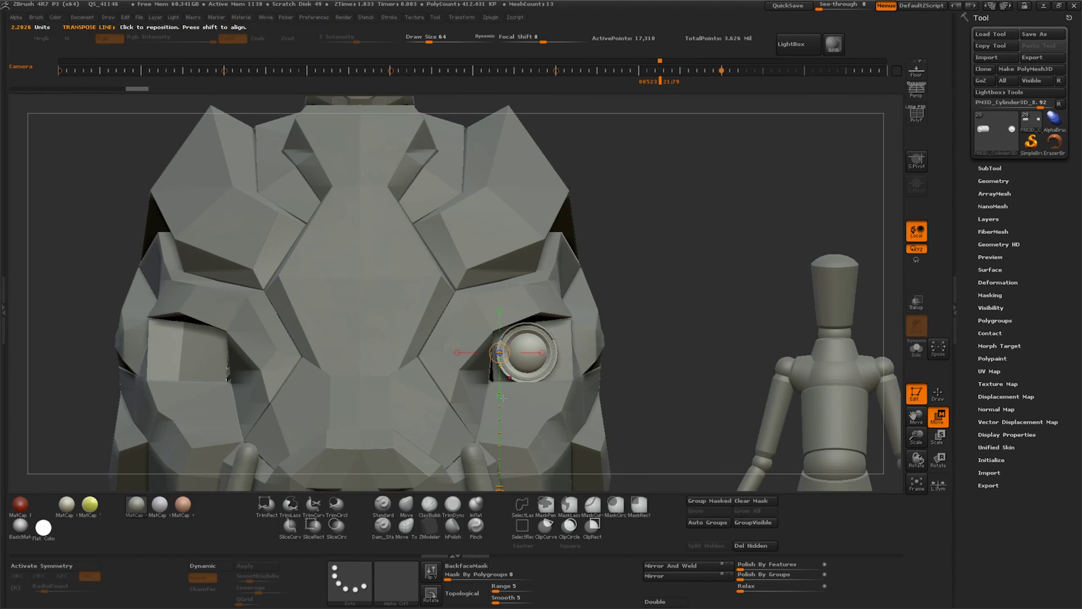
left_click_drag(533, 345, 677, 345)
left_click_drag(533, 273, 533, 270)
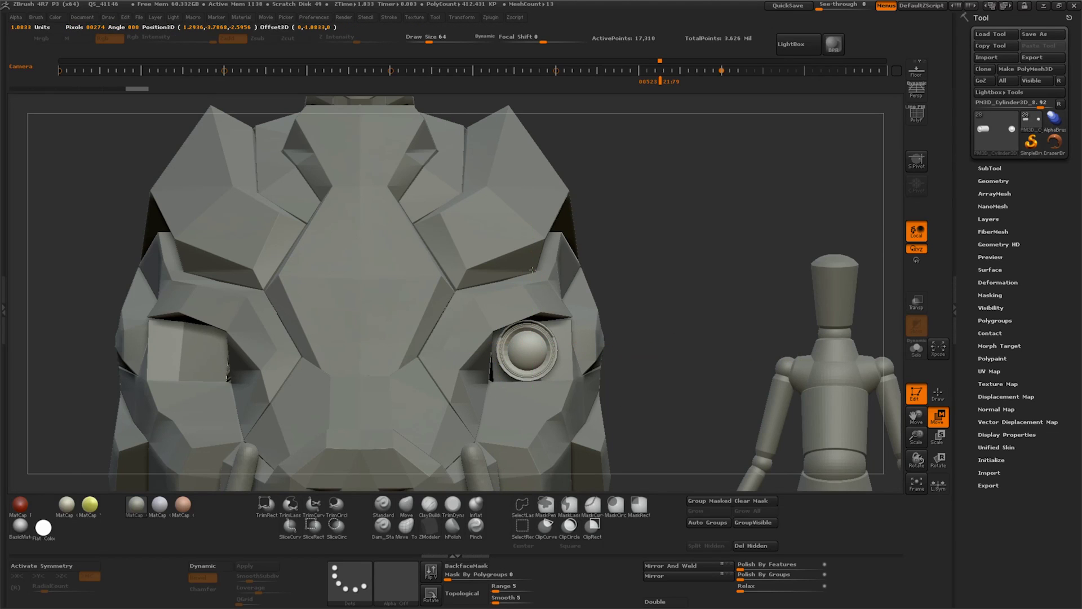
Apply Mirror And Weld to copy the adjusted eye to the other side of the head
left_click_drag(665, 355, 620, 388)
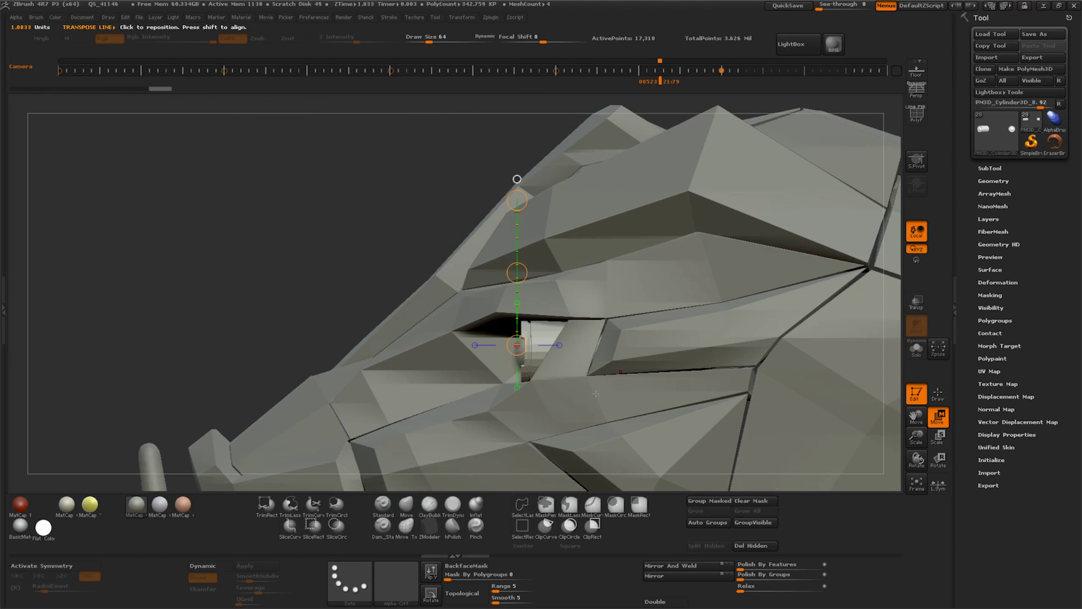
right_click_drag(617, 397, 669, 394)
left_click(681, 566)
left_click_drag(669, 394, 715, 393)
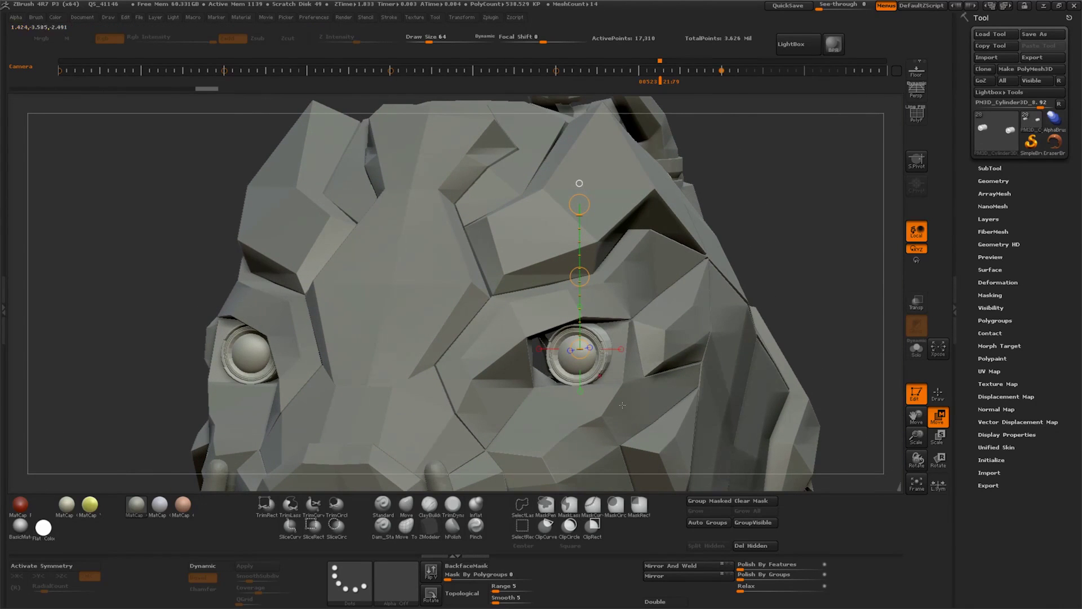
Select the head mesh, show its polygroup wireframe, and isolate the polygroups surrounding the eyes
left_click(513, 398, "alt")
left_click(406, 506)
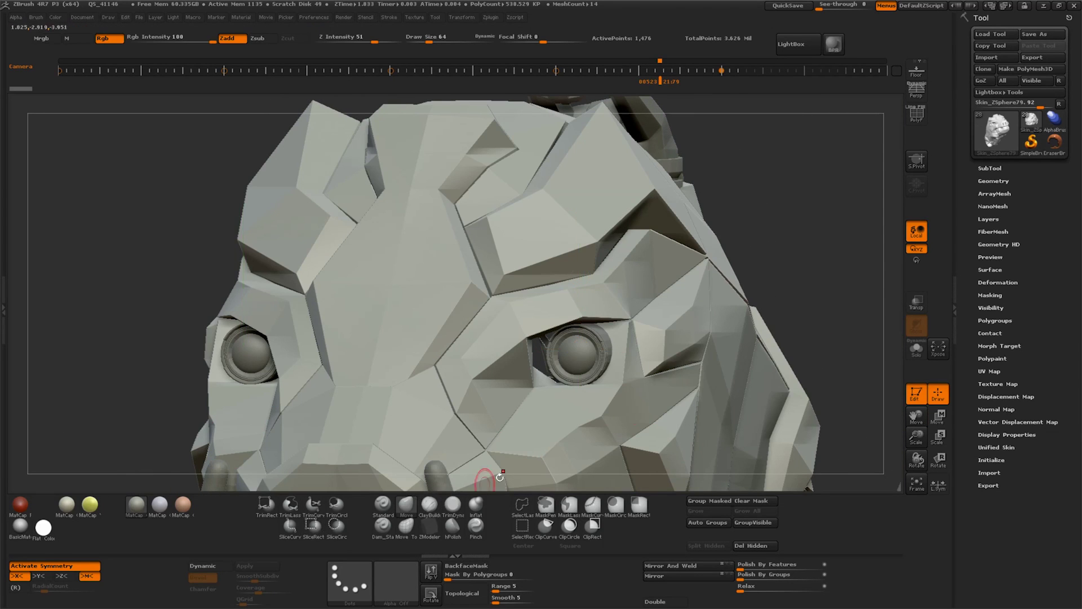
left_click(922, 119)
key("ctrl+shift")
left_click(473, 377, "ctrl+shift")
left_click_drag(775, 333, 625, 376, "ctrl+shift")
left_click(586, 417, "ctrl+shift")
left_click_drag(535, 342, 665, 282)
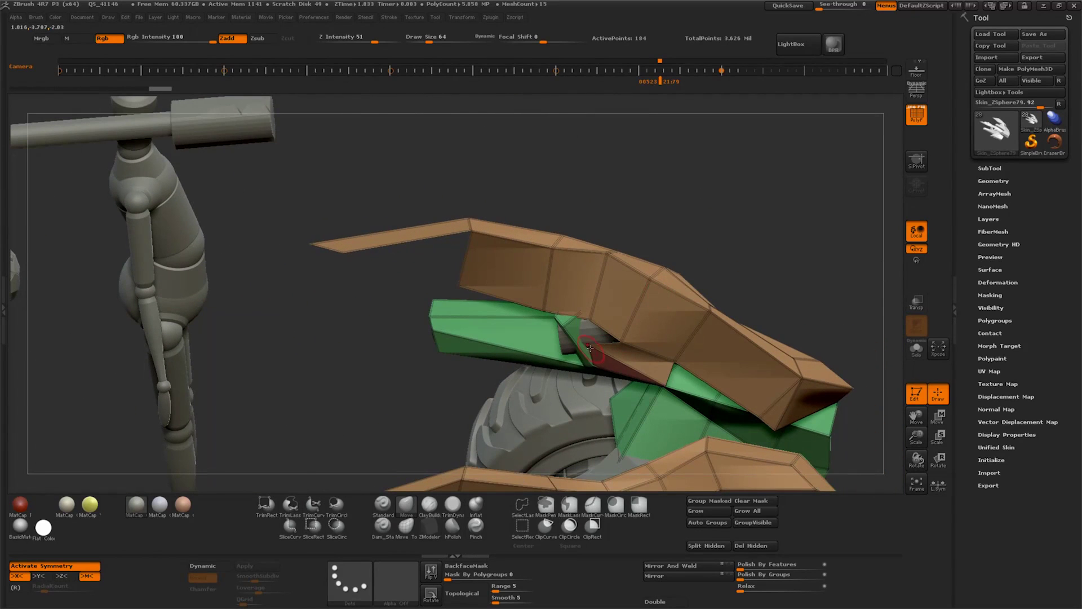
Hide the green polygroup so only the brown brow strip and the red flap by the eye remain
left_click_drag(588, 292, 738, 210)
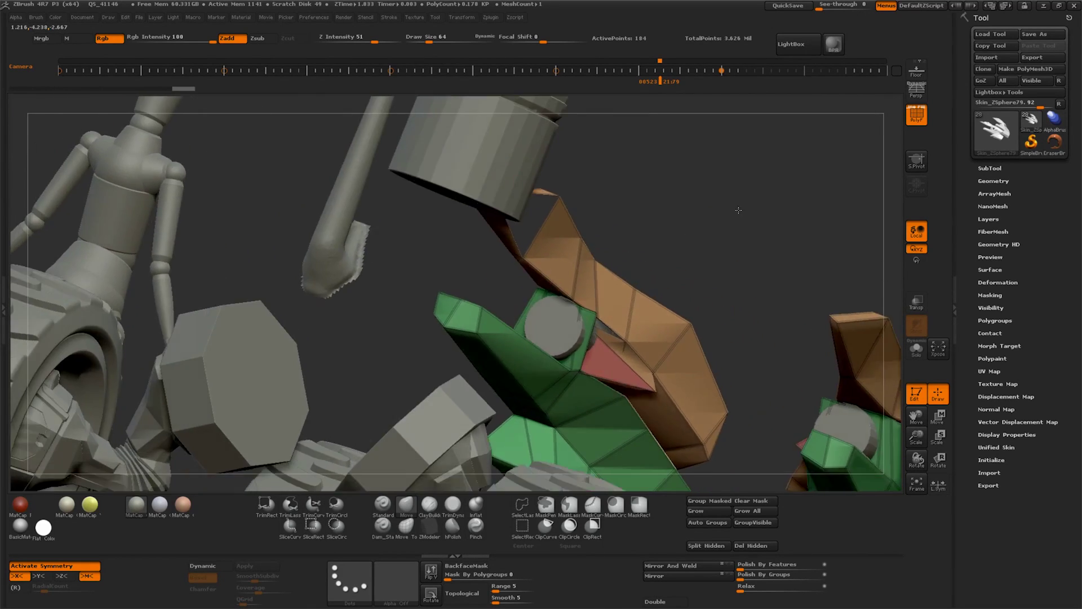
left_click_drag(618, 325, 646, 281)
left_click_drag(891, 285, 599, 364)
left_click(698, 319, "ctrl+alt+shift")
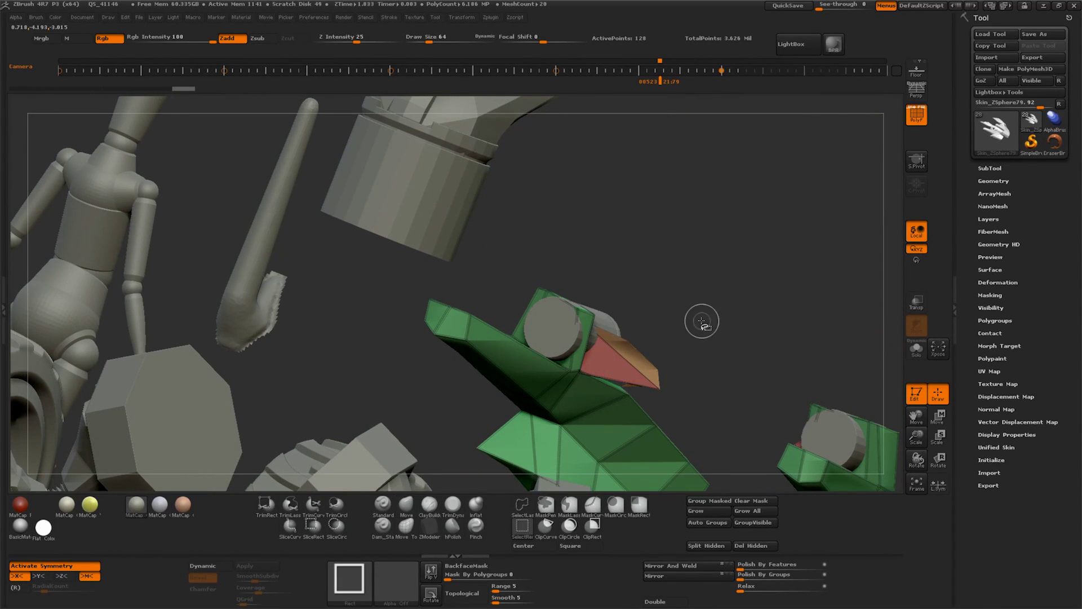
left_click(701, 318, "ctrl+shift")
right_click_drag(514, 350, 671, 333)
left_click(671, 333, "ctrl+shift")
right_click_drag(739, 360, 760, 305)
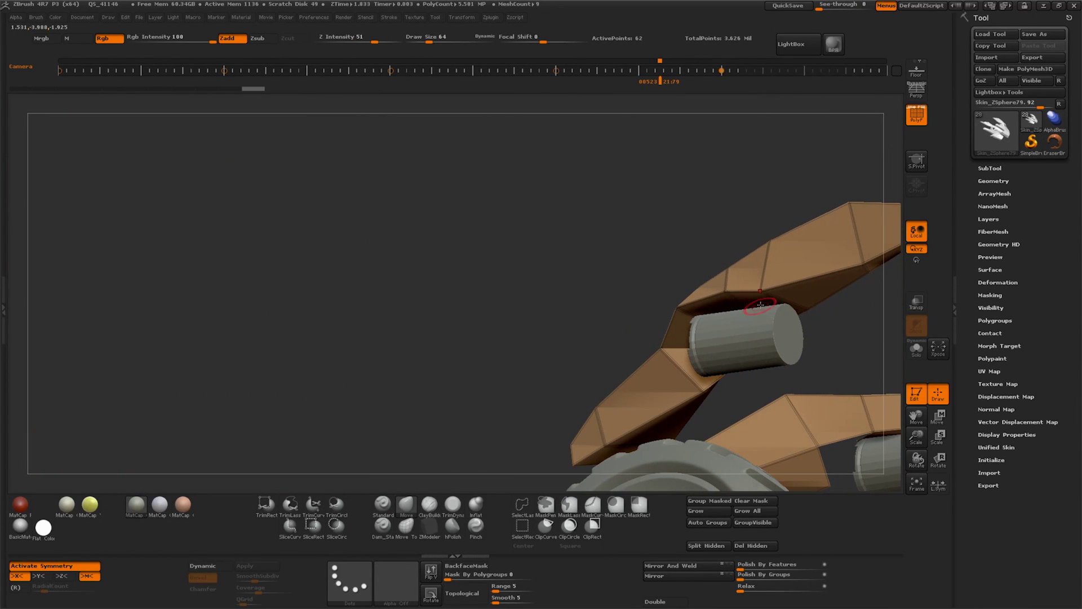
mouse_move(892, 391)
left_mouse_down()
mouse_move(621, 367)
mouse_move(606, 339)
mouse_move(665, 386)
mouse_move(712, 379)
mouse_move(872, 314)
mouse_move(601, 319)
left_mouse_up()
left_click(758, 510)
Stitch the lower tip of the red flap to the adjacent brow strip corner with ZModeler
left_click(429, 528)
key("space")
left_click(555, 365)
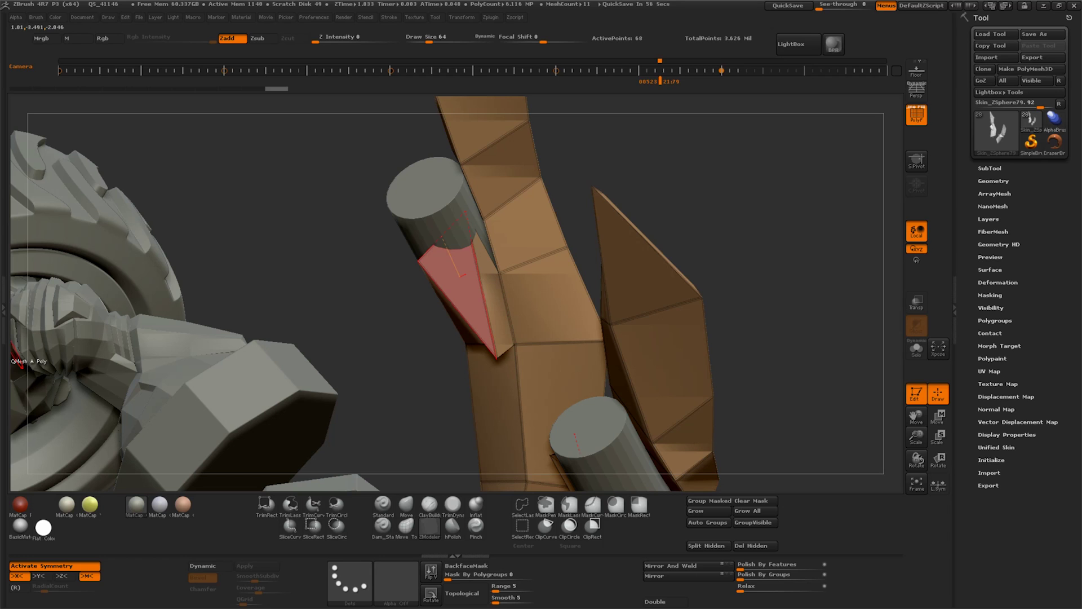
left_click(516, 344)
Solo the head mesh, turn off symmetry, and try to stitch the flap's free tip to the nearest brow strip corner
left_click_drag(778, 344, 784, 366)
left_click(916, 349)
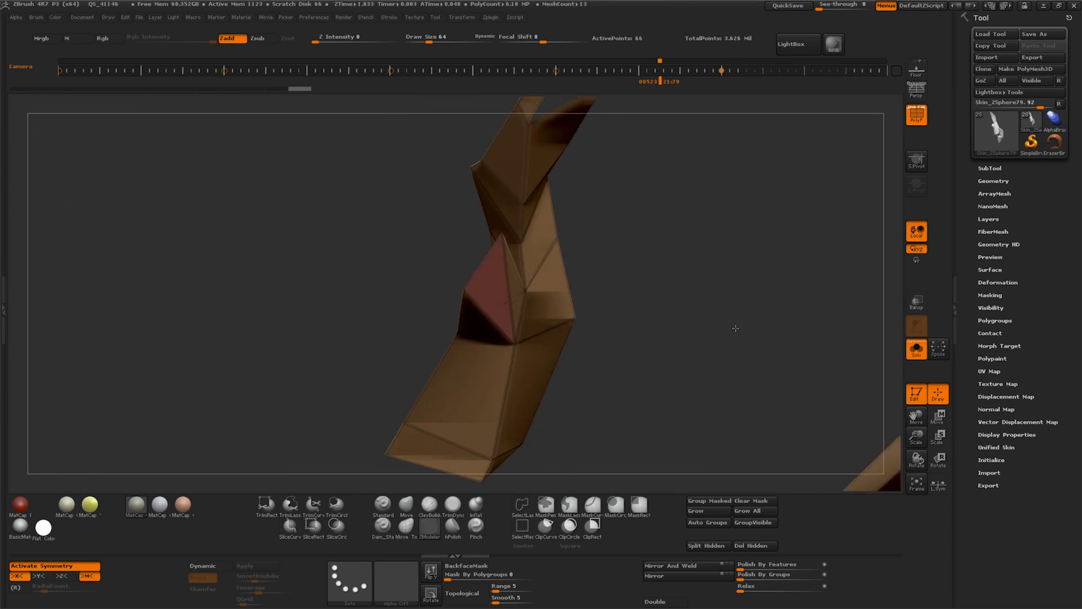
left_click_drag(577, 217, 525, 223)
left_click_drag(602, 222, 642, 232)
left_click(78, 565)
left_click_drag(594, 329, 530, 313)
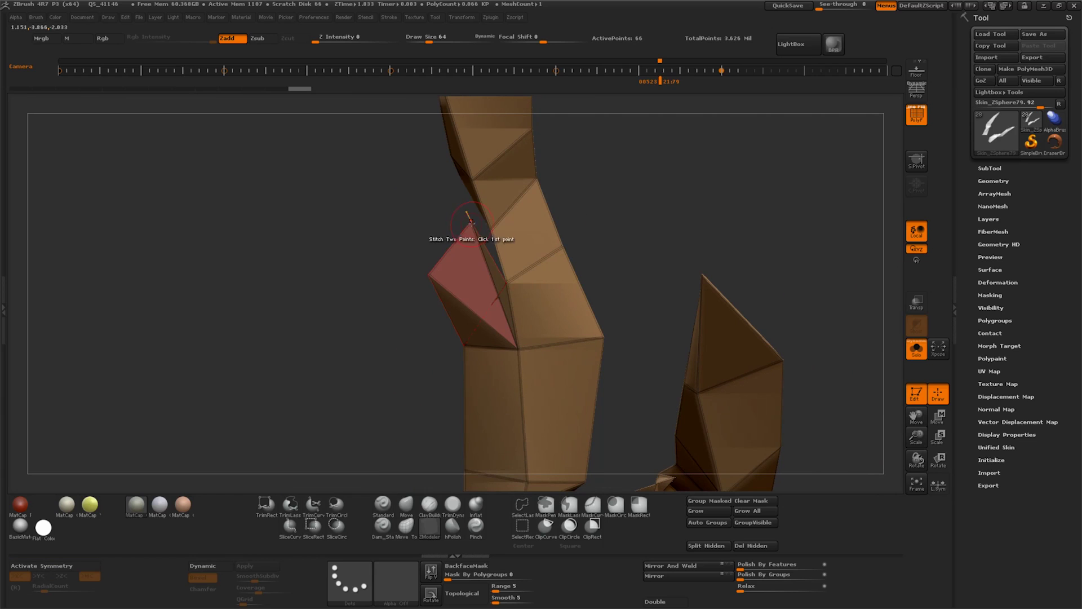
left_click_drag(601, 200, 639, 214)
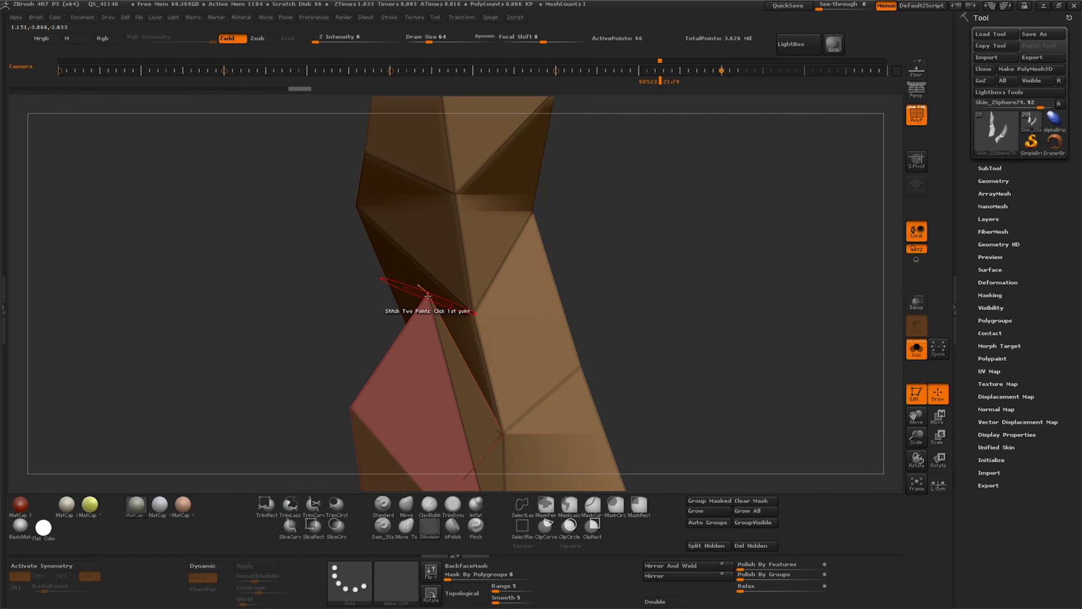
left_click_drag(755, 332, 630, 303)
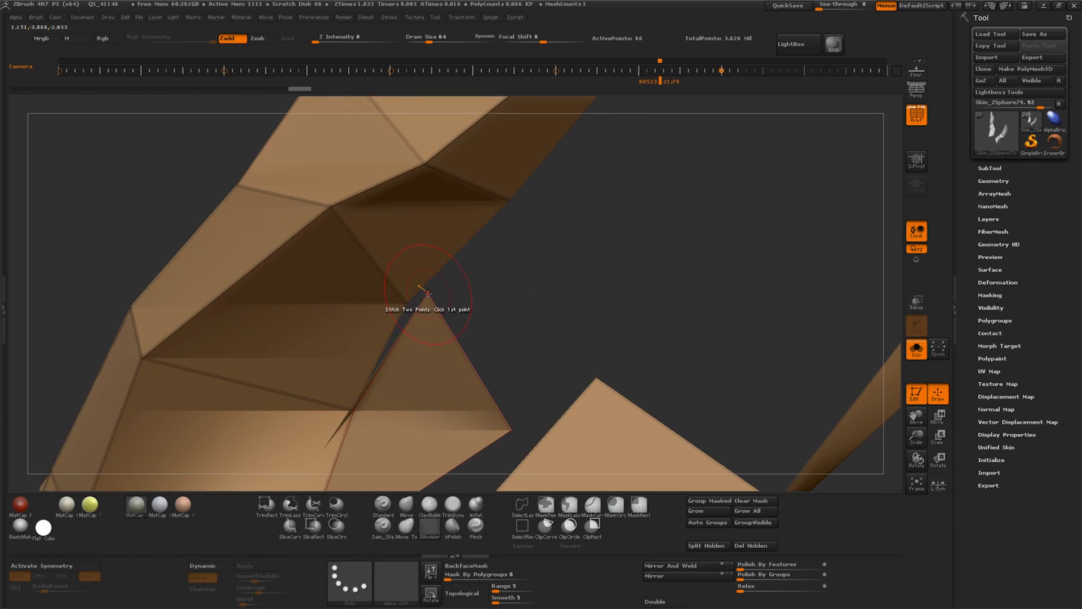
left_click_drag(448, 289, 642, 235)
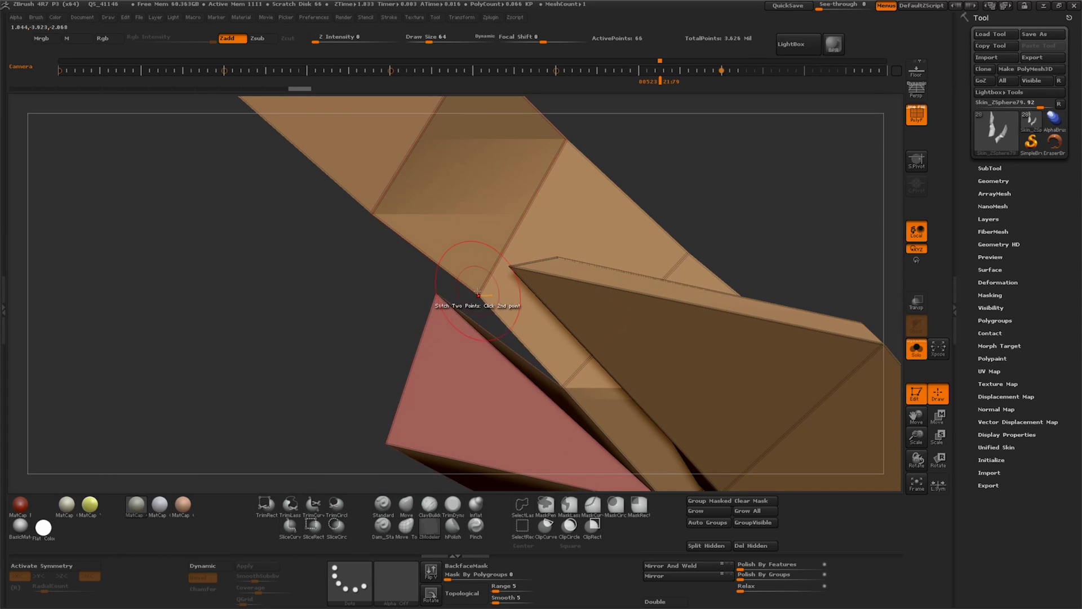
left_click_drag(466, 301, 772, 344)
left_click_drag(916, 441, 916, 412)
mouse_move(623, 328)
left_mouse_down()
mouse_move(555, 336)
mouse_move(727, 409)
left_mouse_up()
Try to reposition the flap's free tip with the Move brush
key("w")
left_click(406, 504)
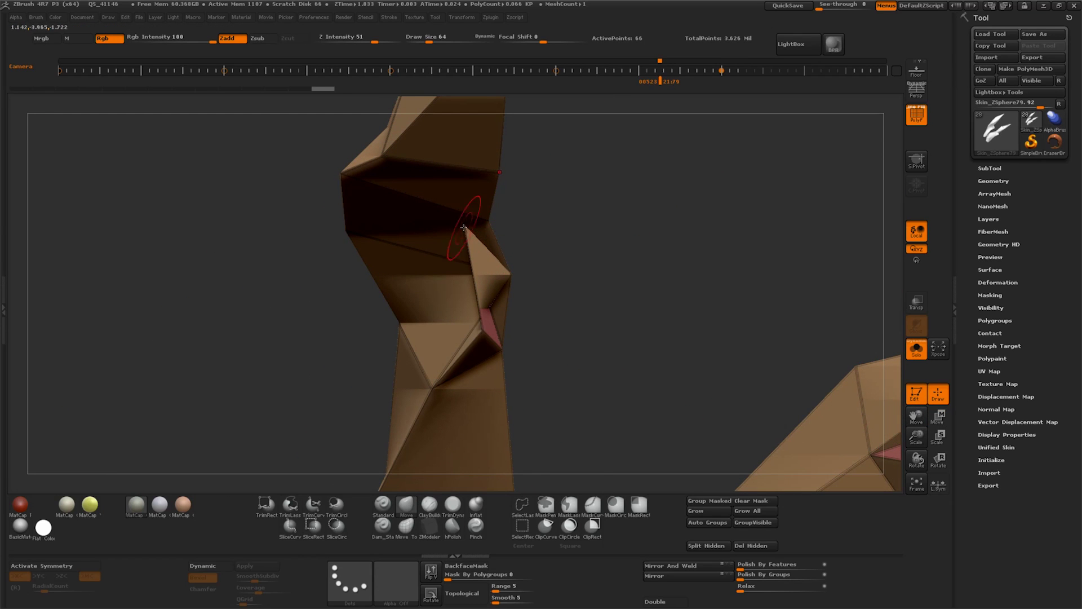
left_click_drag(468, 230, 712, 187)
left_click_drag(737, 297, 572, 268)
key("ctrl+z")
left_click_drag(464, 227, 511, 406)
Delete the flap's protruding corner point with ZModeler's Delete point action
left_click(427, 528)
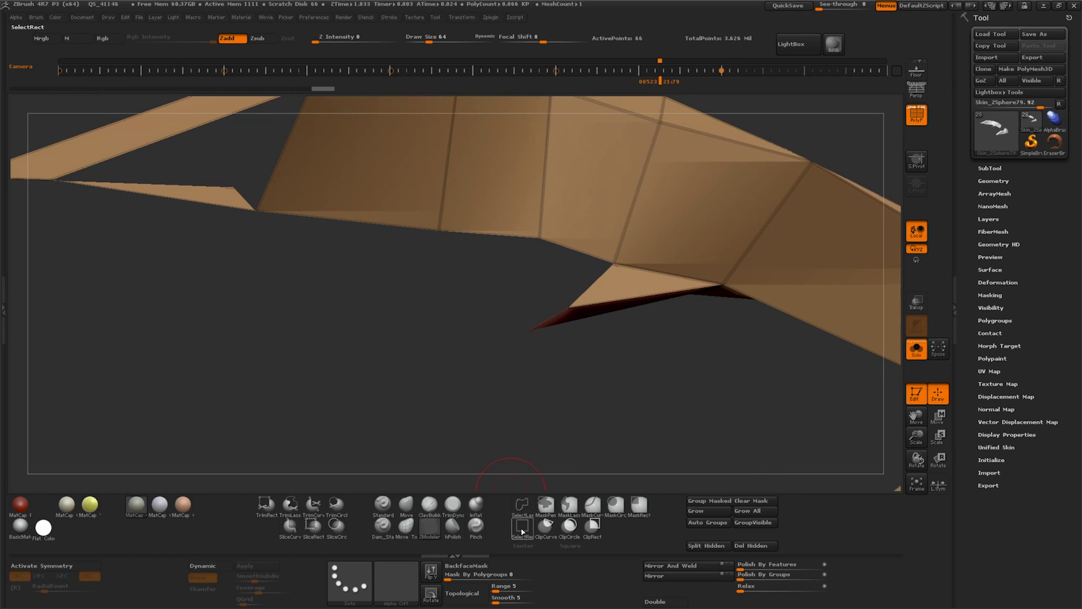
key("space")
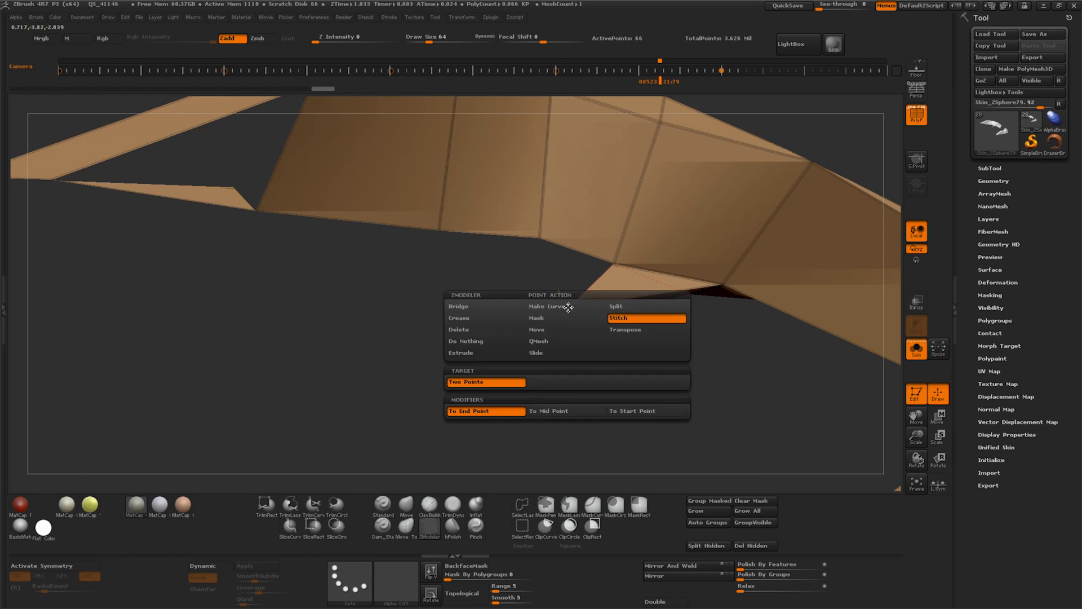
left_click(495, 328)
left_click(564, 314)
left_click_drag(555, 385, 563, 323)
mouse_move(502, 401)
left_mouse_down()
mouse_move(518, 366)
mouse_move(499, 389)
mouse_move(550, 404)
mouse_move(586, 386)
left_mouse_up()
key("ctrl+shift")
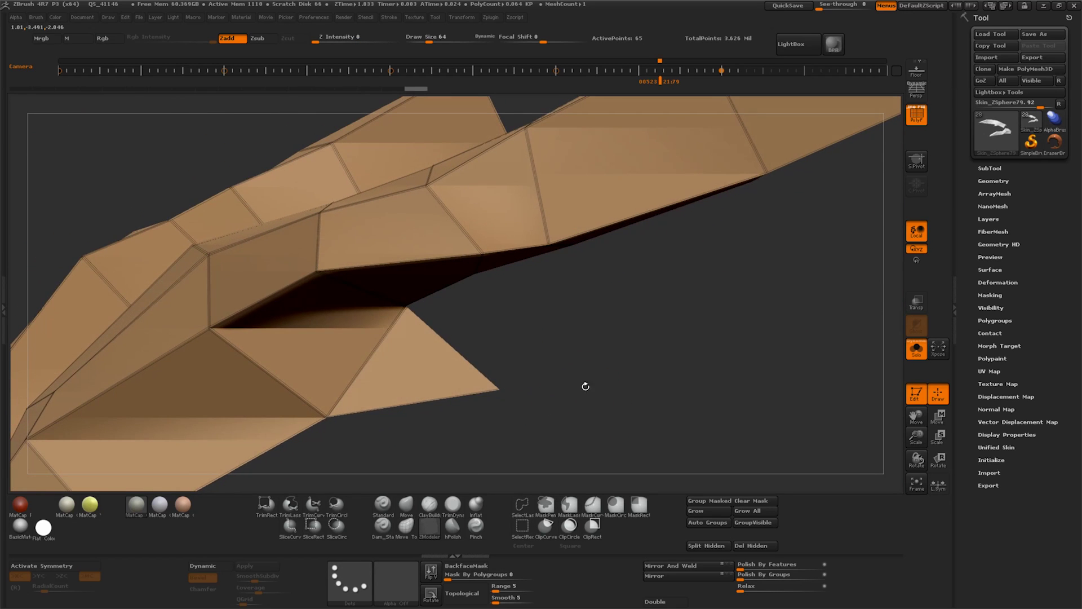
Delete the leftover triangle of the flap with ZModeler's Delete polygon action
key("space")
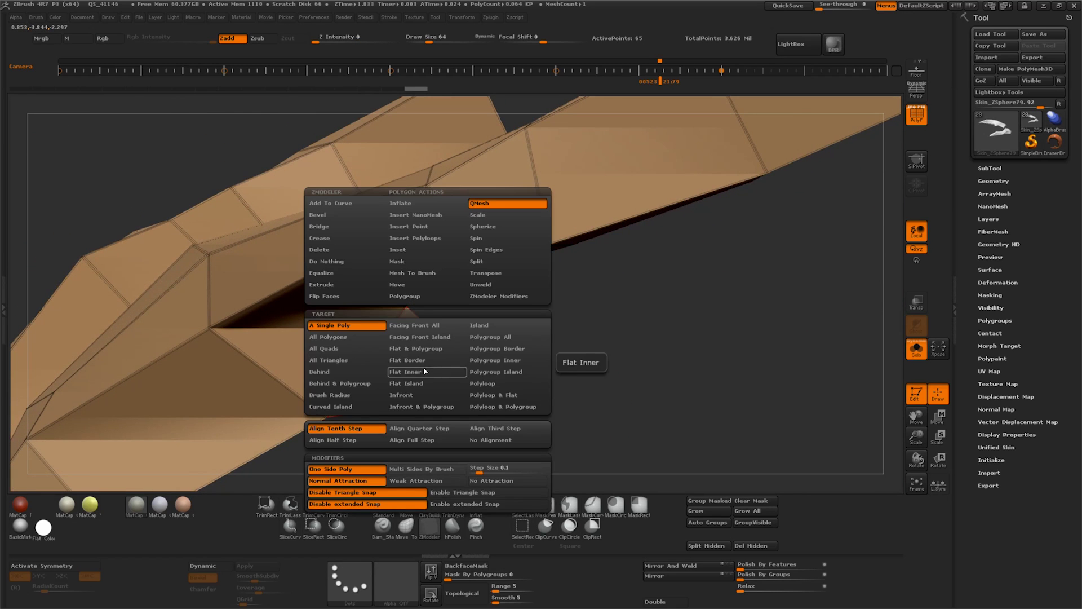
left_click(344, 252)
left_click(430, 367)
left_click_drag(486, 372, 521, 301)
Try to fill the opening beside the brow strip with new polygons using ZModeler
key("space")
left_click(565, 209)
left_click_drag(490, 389, 677, 387)
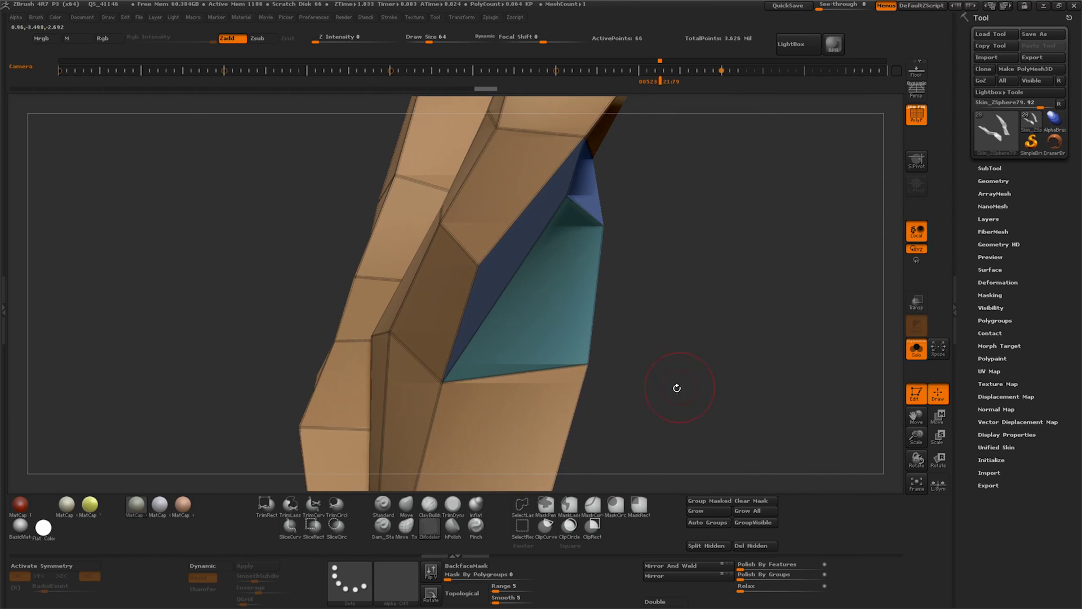
Check and adjust the brow strip's inner edge with the Move brush, and turn off Solo mode
left_click(405, 509)
mouse_move(719, 217)
left_mouse_down()
mouse_move(716, 294)
mouse_move(691, 306)
mouse_move(557, 246)
left_mouse_up()
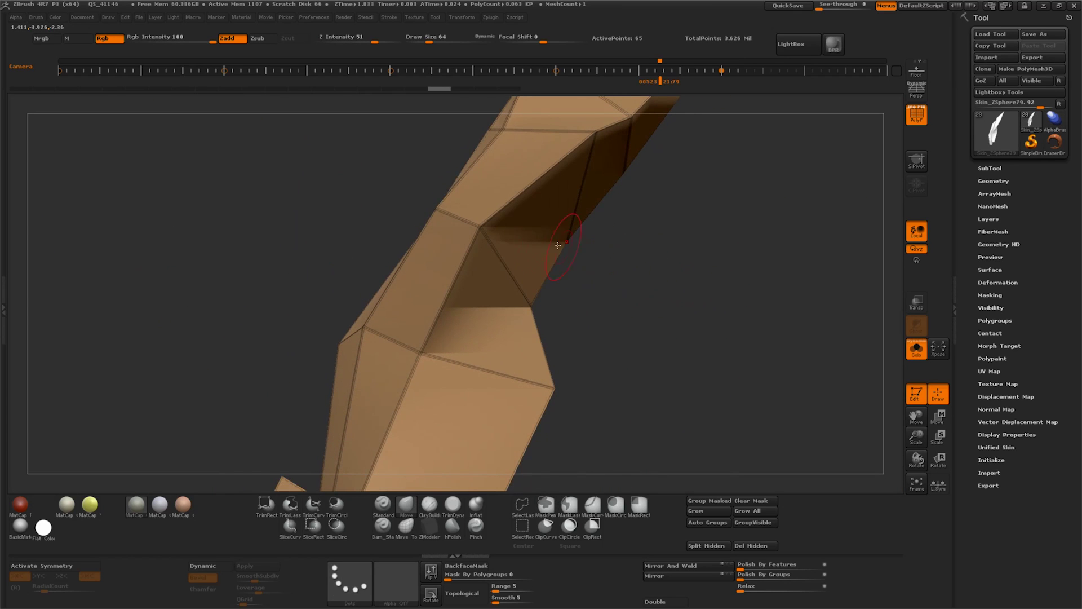
left_click_drag(681, 287, 591, 184)
left_click_drag(663, 280, 475, 488)
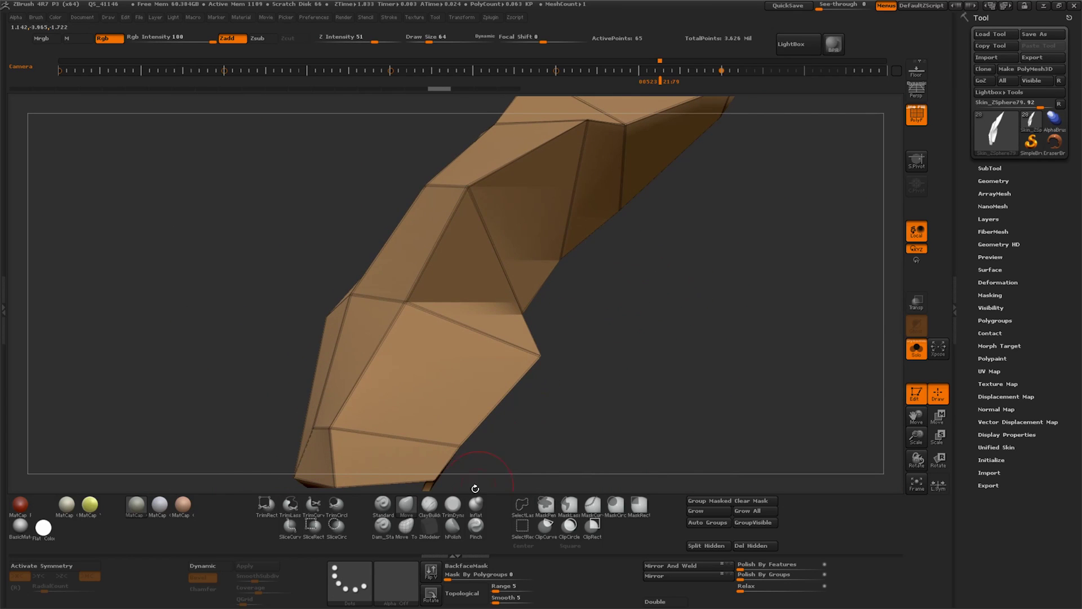
left_click(916, 354)
left_click_drag(623, 169, 709, 413)
Delete the unwanted polygon at the blue eye socket piece with ZModeler's Delete polygon action
key("space")
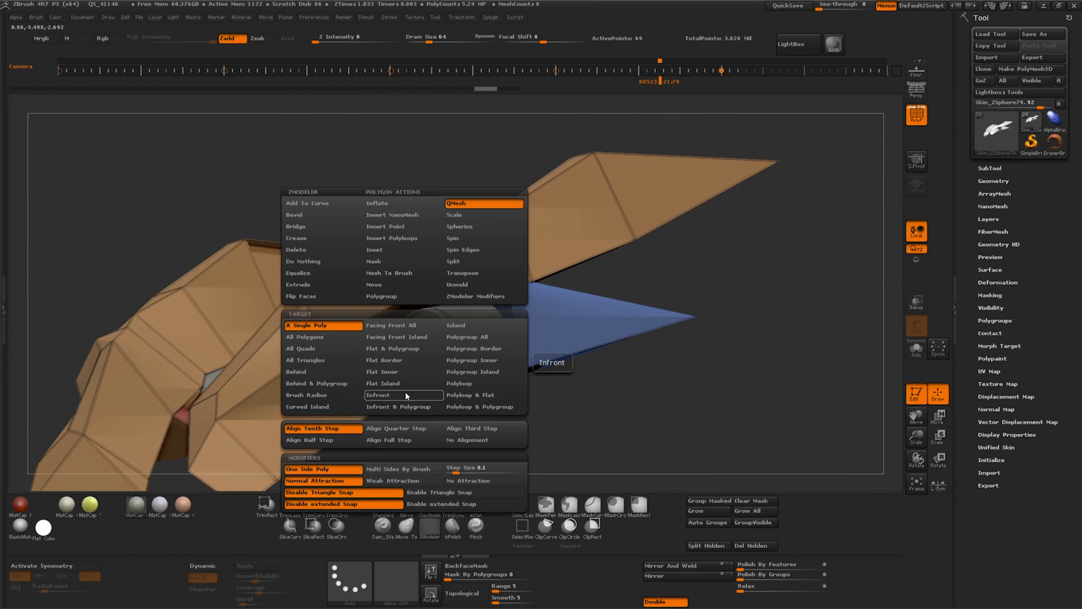
left_click(312, 253)
left_click_drag(518, 433, 416, 370)
Reshape the blue socket polygons with the Move brush so they wrap around the back of the eye cylinder
mouse_move(567, 337)
left_mouse_down()
mouse_move(567, 352)
mouse_move(575, 321)
mouse_move(571, 333)
left_mouse_up()
left_click_drag(575, 332, 613, 322)
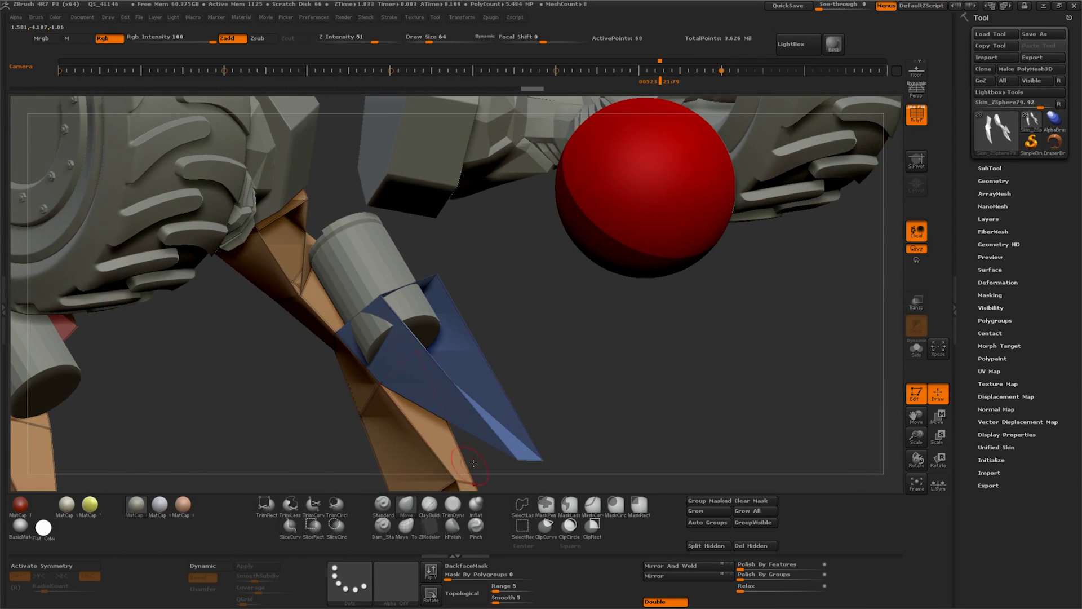
left_click_drag(473, 464, 554, 455)
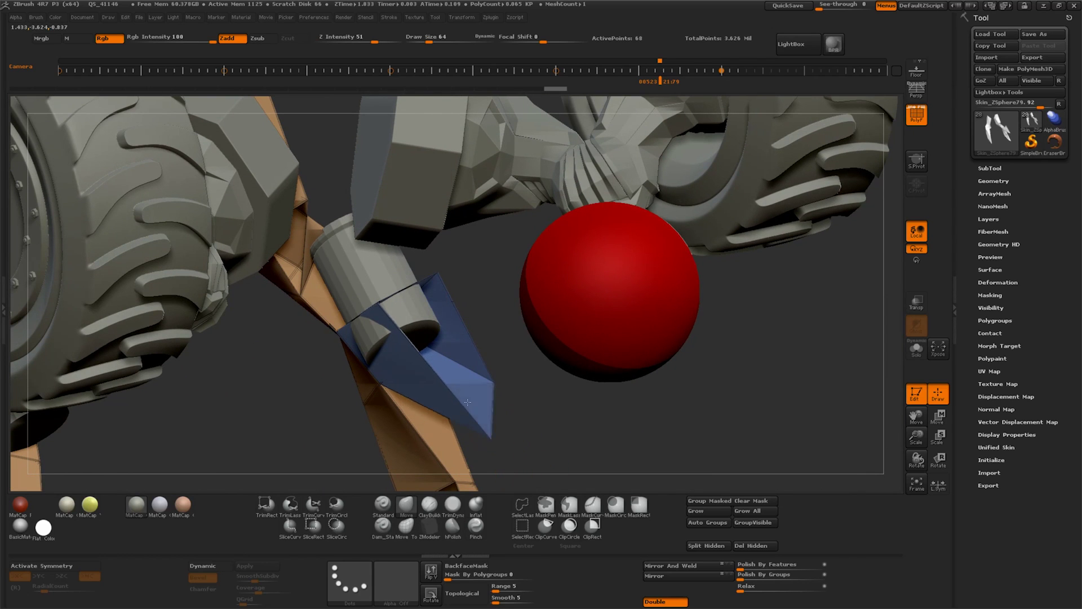
left_click_drag(569, 344, 491, 355)
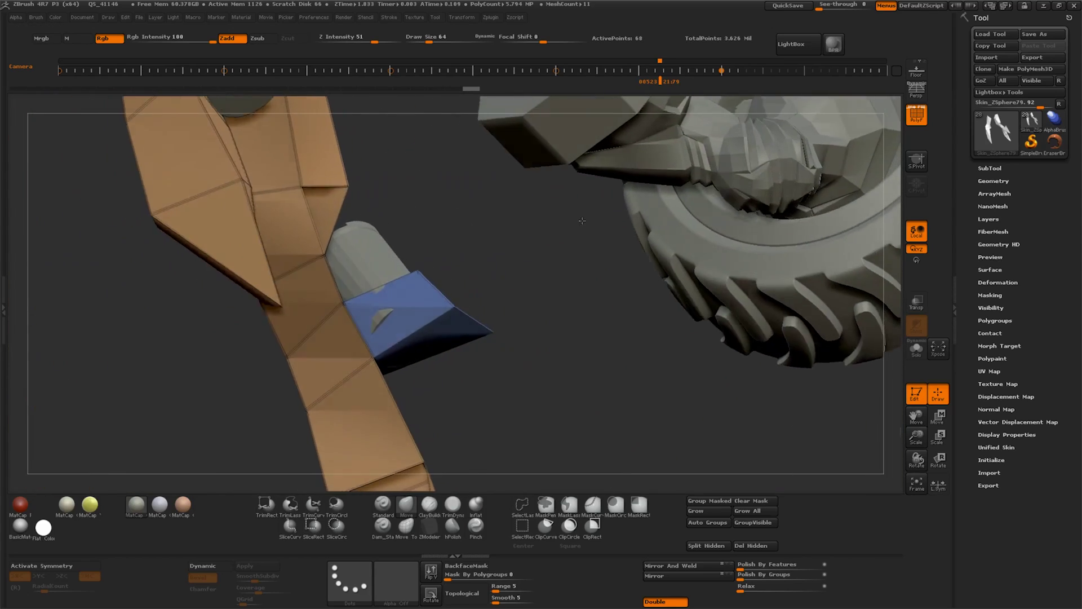
mouse_move(562, 229)
left_mouse_down()
mouse_move(551, 208)
mouse_move(399, 290)
mouse_move(421, 383)
mouse_move(532, 355)
mouse_move(579, 283)
mouse_move(569, 233)
left_mouse_up()
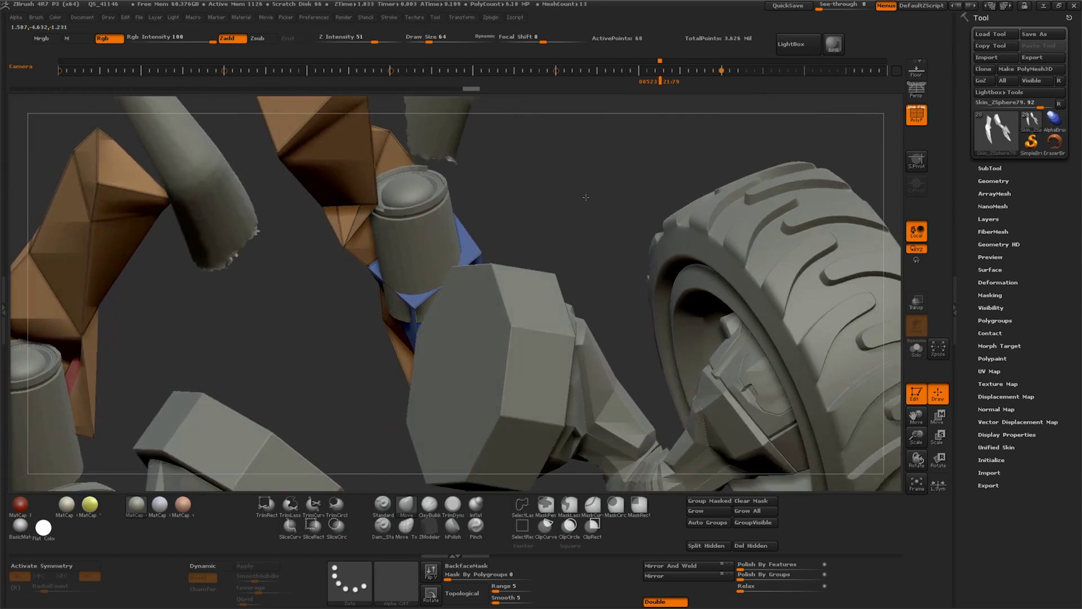
left_click_drag(586, 198, 431, 329)
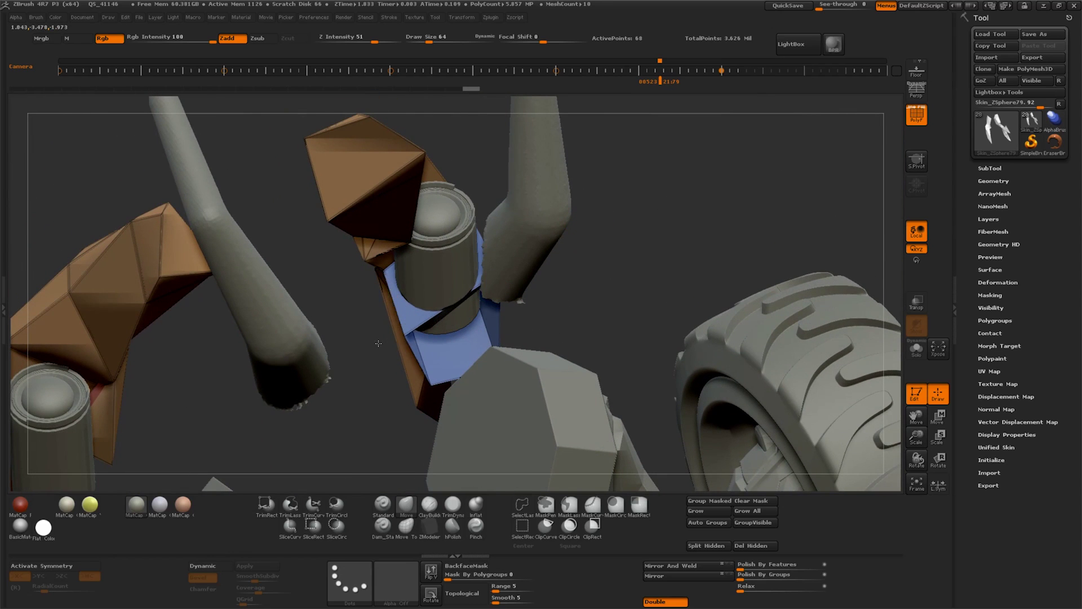
left_click_drag(594, 279, 546, 345)
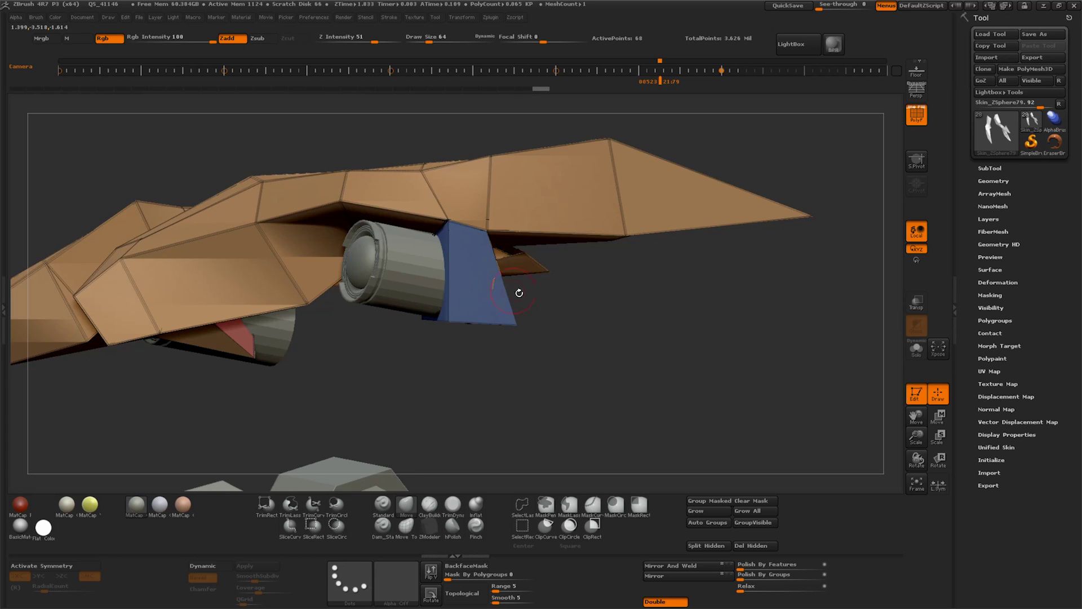
Show the whole skin and isolate only the orange brow and green cheek polygroups around the eye
left_click_drag(519, 293, 686, 312)
left_click(753, 314, "ctrl+shift")
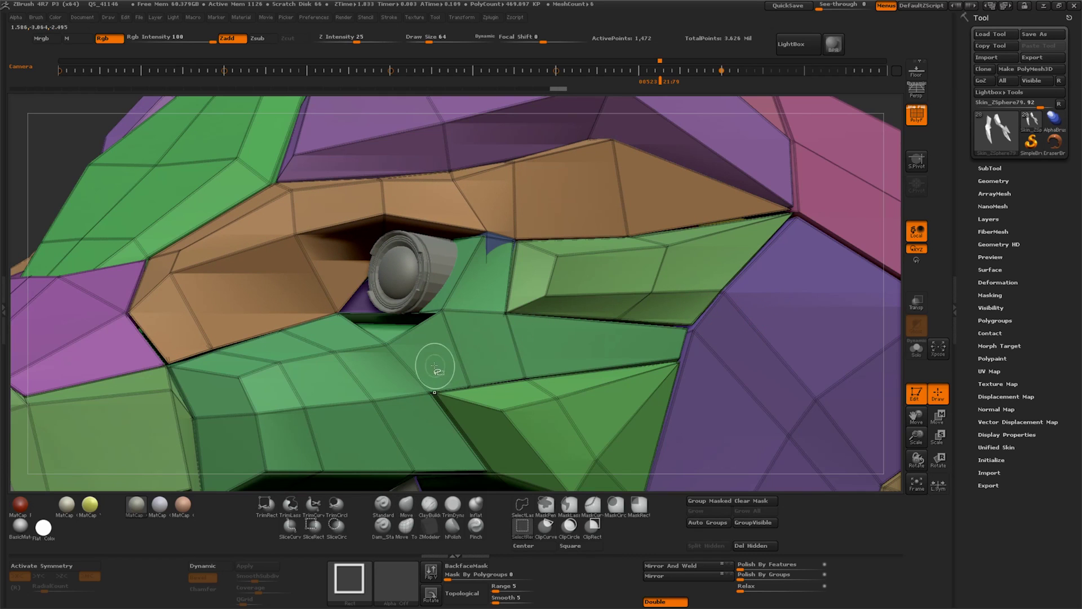
left_click(304, 234, "ctrl+shift")
left_click(383, 316, "ctrl+shift")
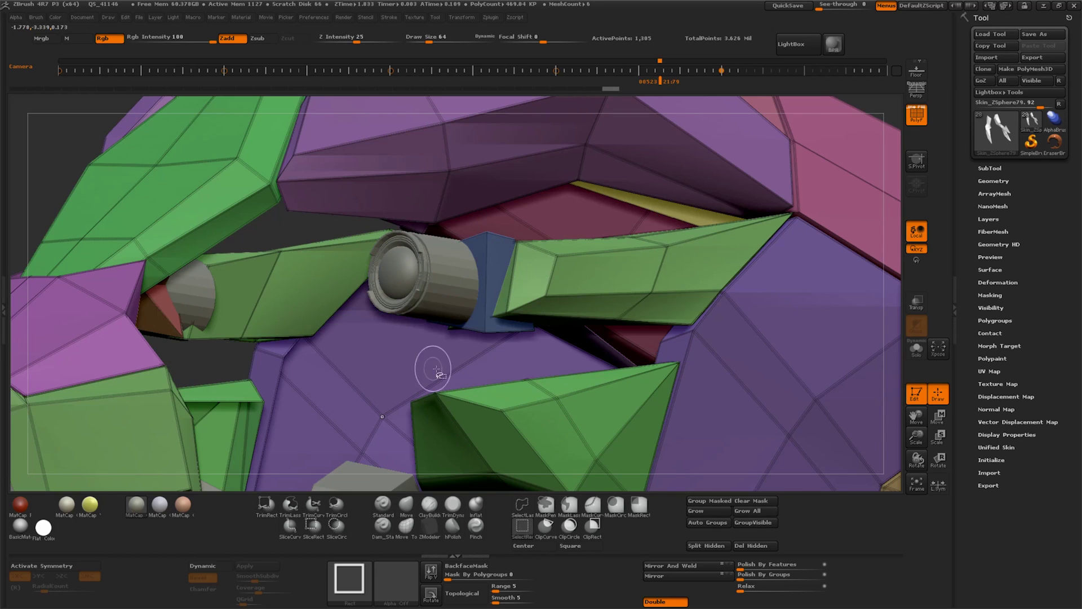
left_click(225, 369, "ctrl+shift")
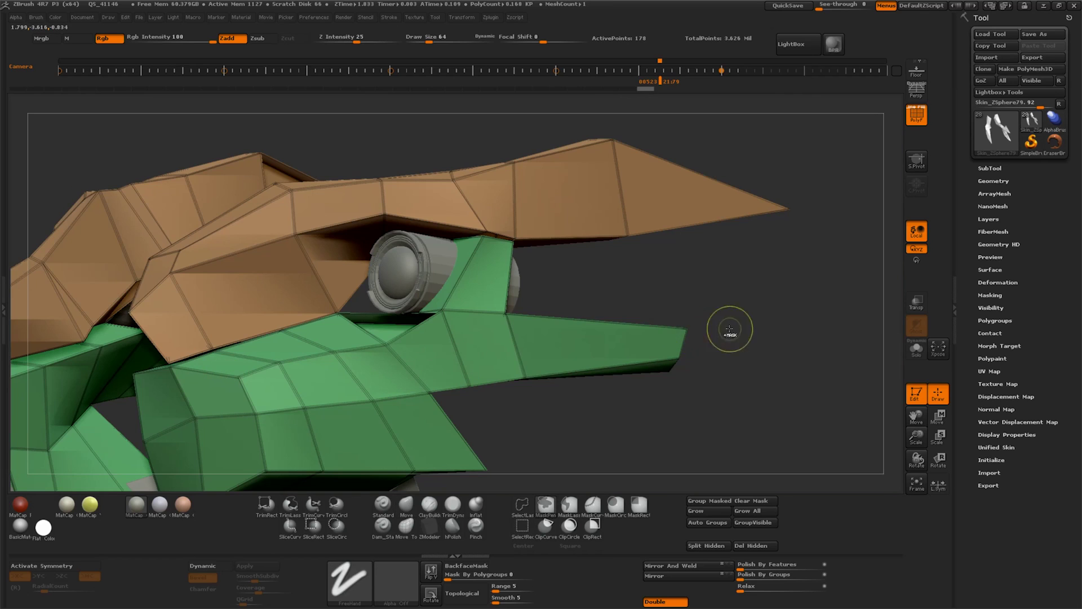
key("ctrl+0")
left_click_drag(742, 329, 699, 343)
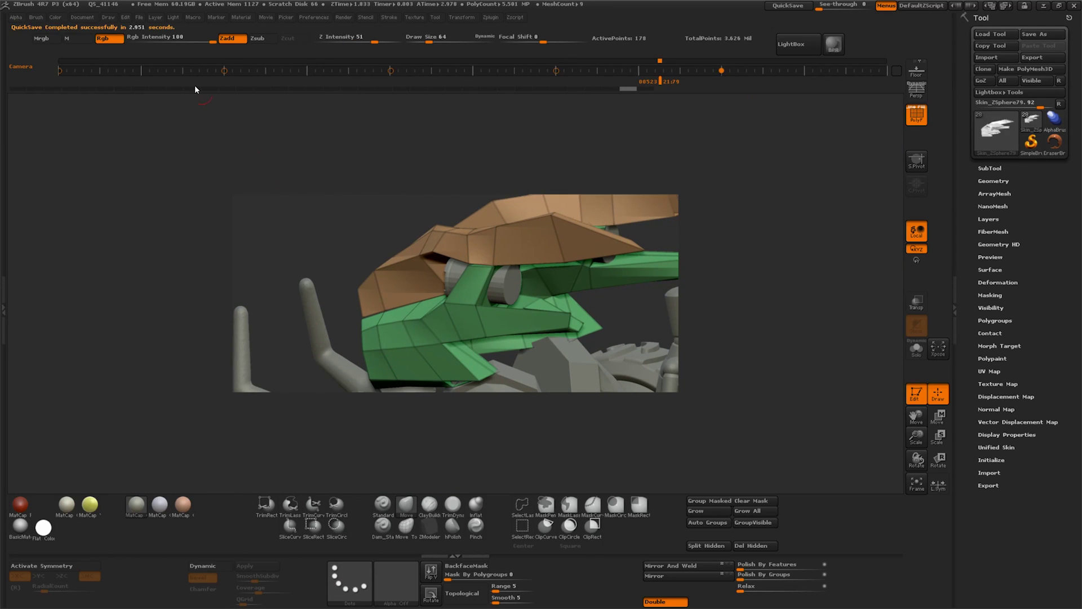
left_click(81, 17)
left_click(583, 340)
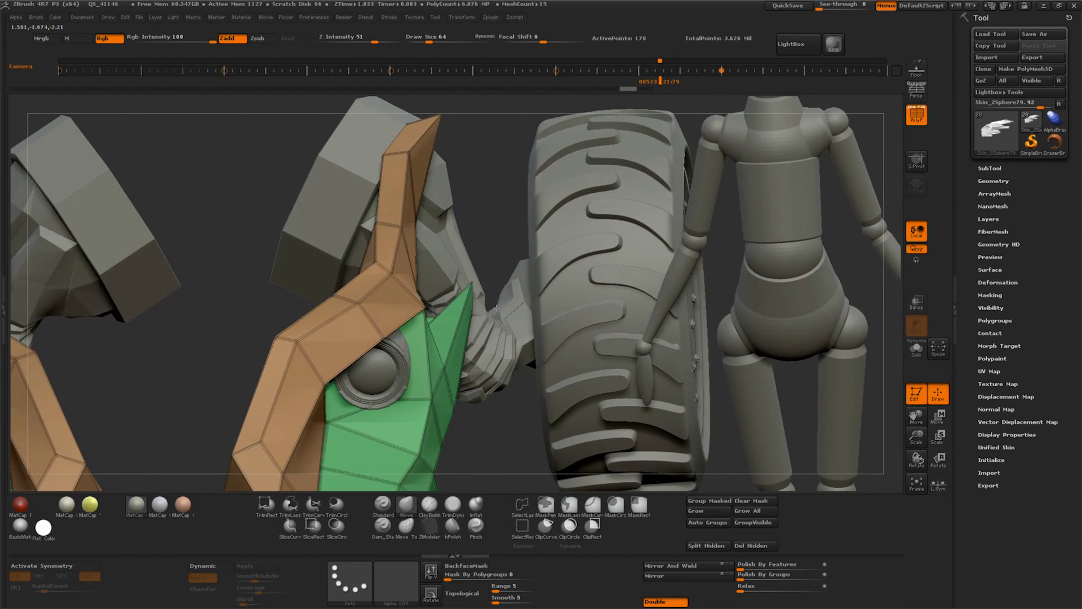
Hide the orange brow polygroup so only the green cheek and socket polygons remain around the eye
left_click(431, 401, "ctrl+shift")
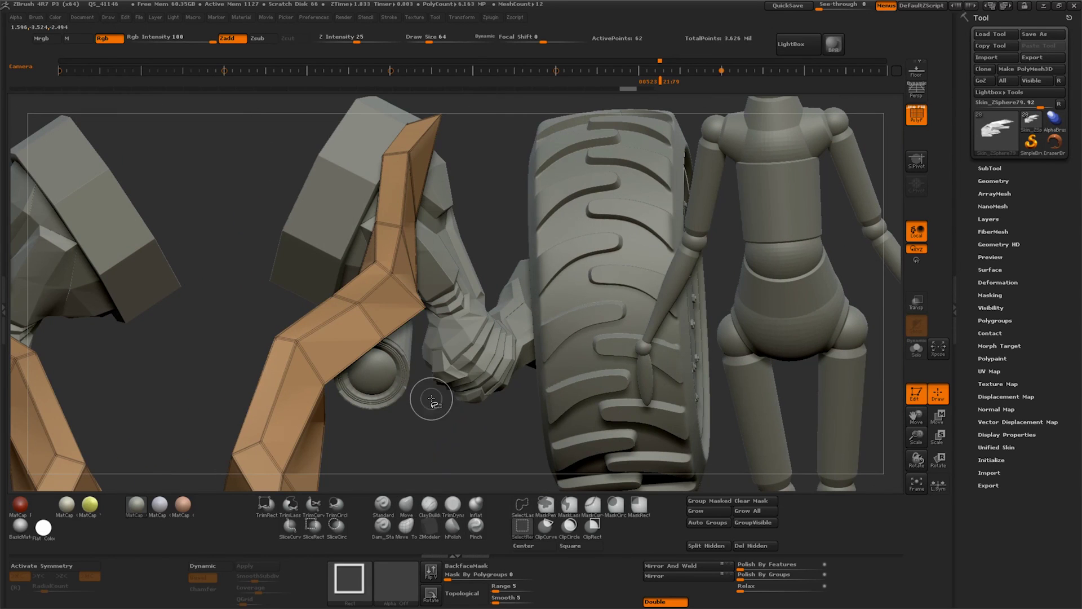
left_click(436, 426, "ctrl+shift")
left_click(296, 341, "ctrl+shift")
left_click_drag(296, 341, 378, 436)
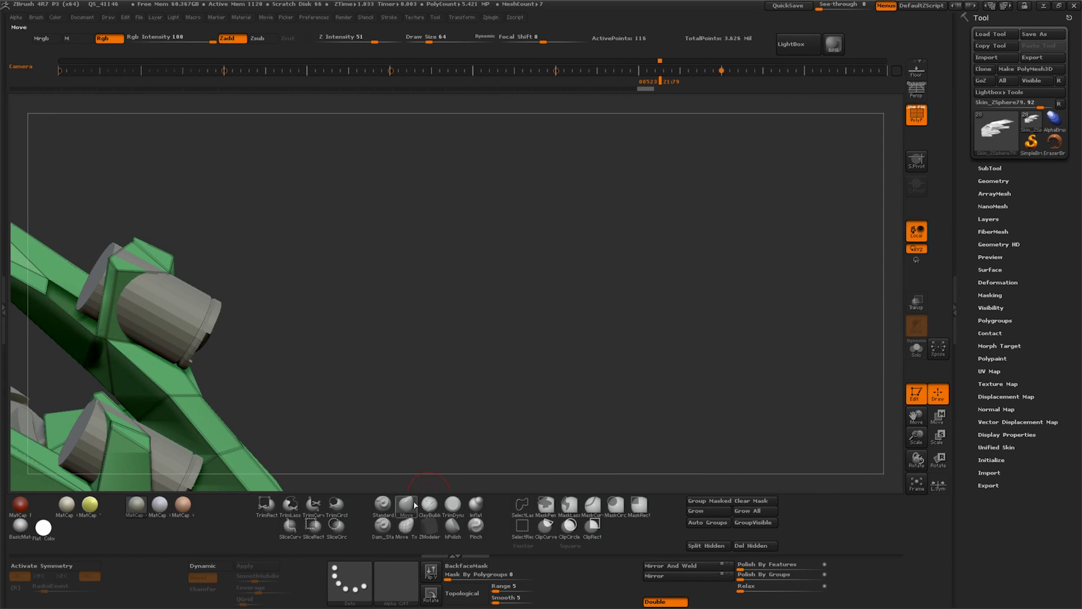
Reshape the green socket polygons around the eye cylinder with the Move brush under transparency, and turn transparency off
left_click_drag(253, 337, 317, 358)
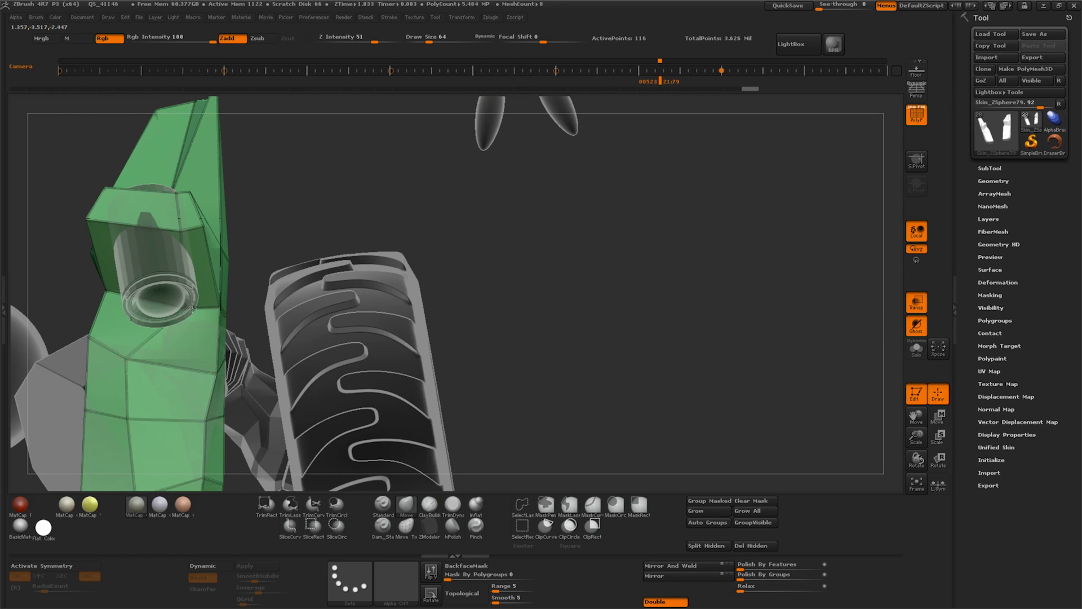
left_click_drag(188, 237, 190, 236)
mouse_move(419, 243)
left_mouse_down()
mouse_move(423, 212)
mouse_move(405, 286)
left_mouse_up()
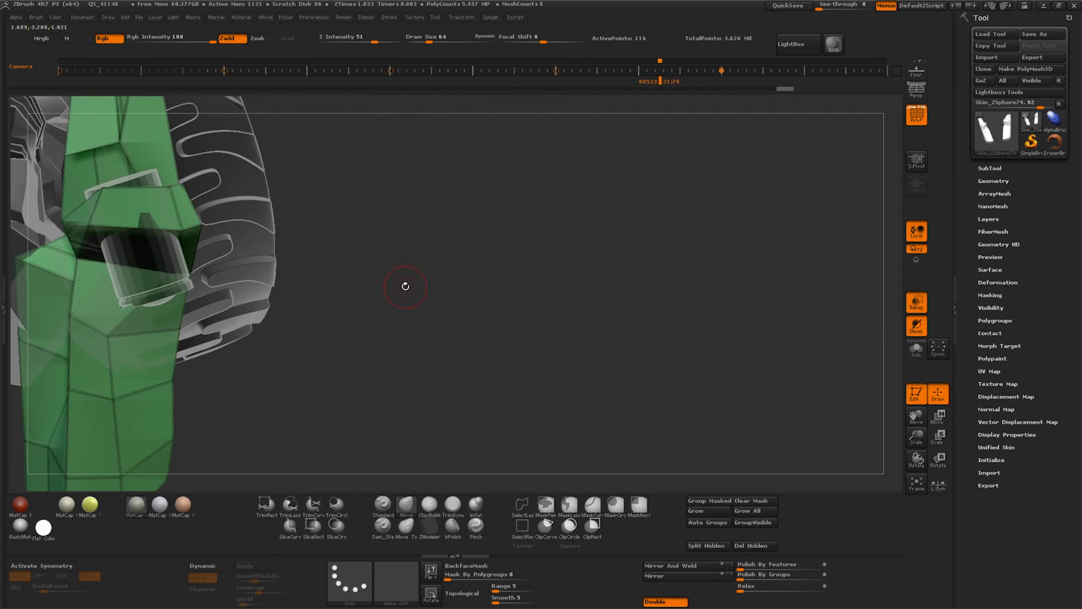
left_click_drag(399, 345, 211, 212)
left_click(916, 304)
Unhide the full skin to check the eye area, and reduce the view again to the brow and green socket polygroups
mouse_move(741, 262)
left_mouse_down()
mouse_move(537, 234)
mouse_move(580, 226)
mouse_move(614, 237)
mouse_move(541, 225)
left_mouse_up()
left_click(510, 240, "ctrl+shift")
mouse_move(281, 214)
right_mouse_down()
mouse_move(304, 169)
mouse_move(276, 225)
mouse_move(312, 324)
right_mouse_up()
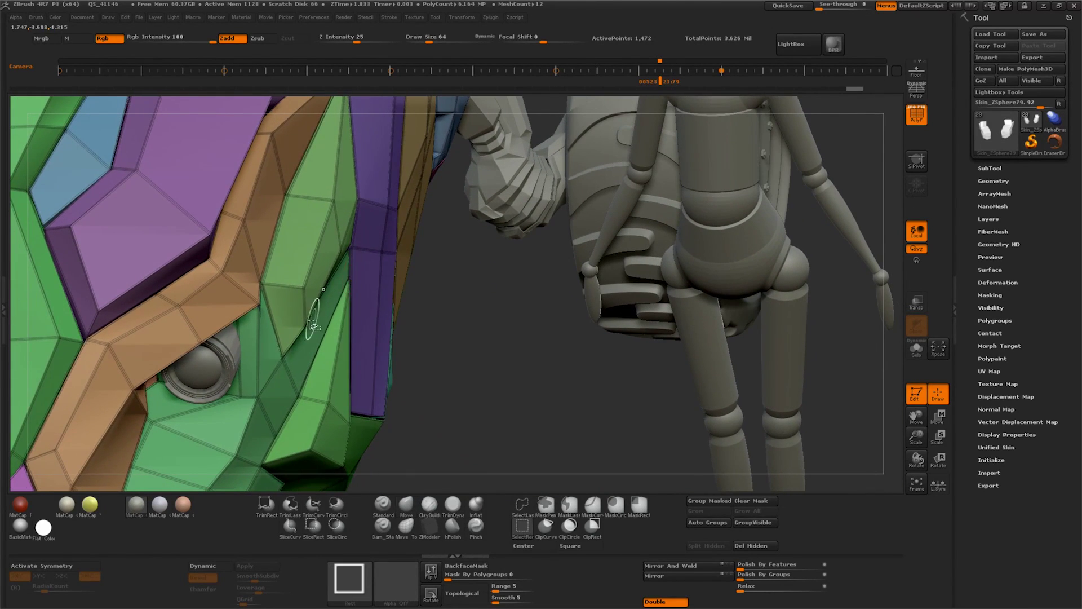
left_click(258, 398, "ctrl+shift")
left_click(257, 398, "ctrl+shift")
left_click(108, 345, "ctrl+shift")
left_click_drag(437, 360, 530, 367, "ctrl+shift")
Refine the green socket polygons beside the brow with Mask By Polygroups at 100 and a ZModeler action
left_click_drag(913, 415, 1060, 389)
left_click_drag(564, 338, 333, 354)
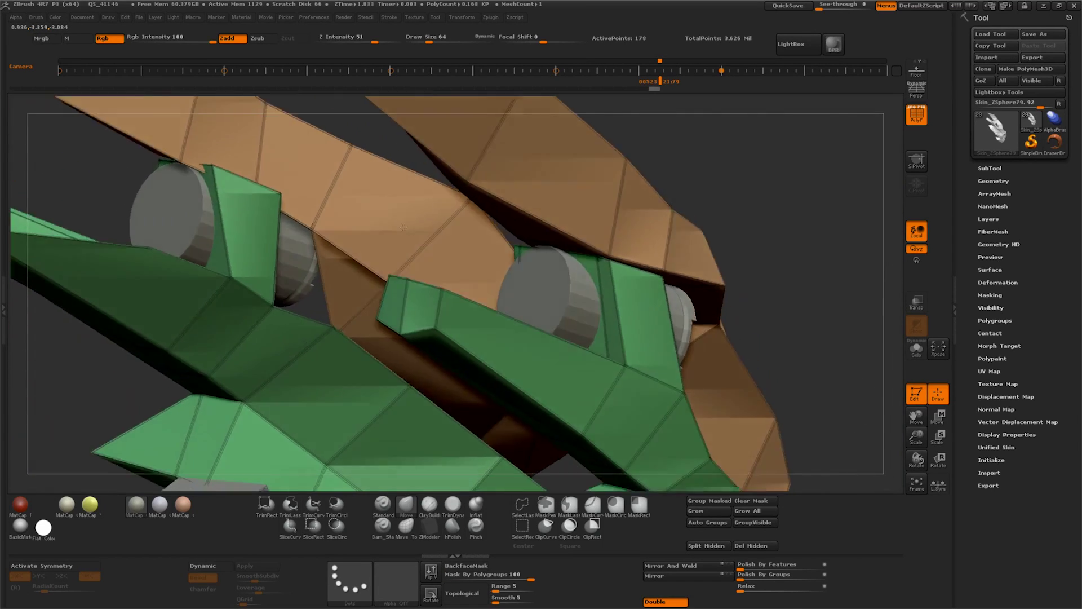
right_click_drag(403, 227, 233, 369)
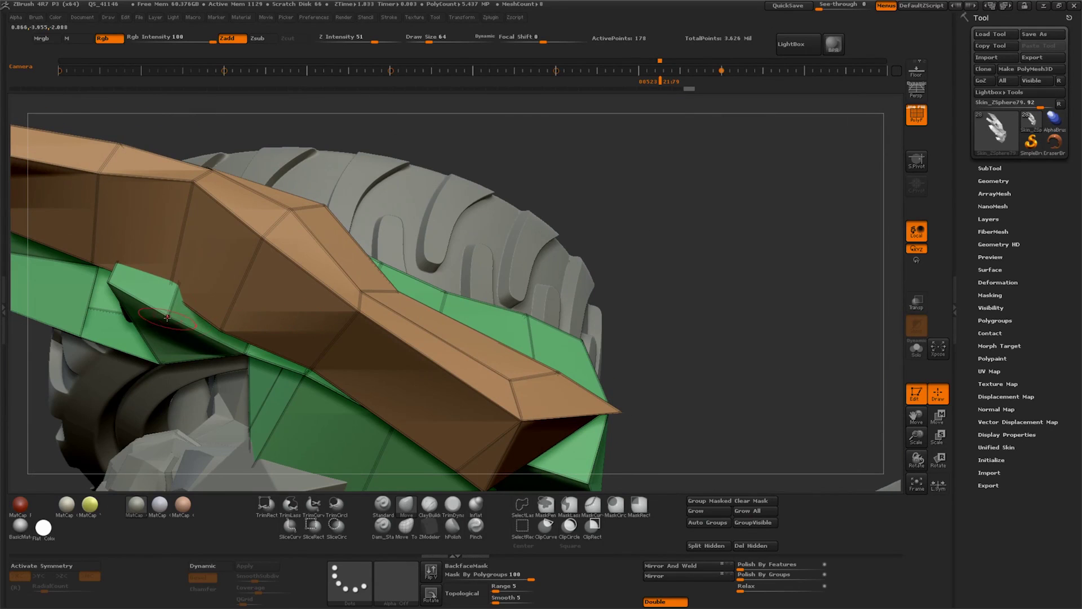
left_click_drag(658, 291, 569, 271)
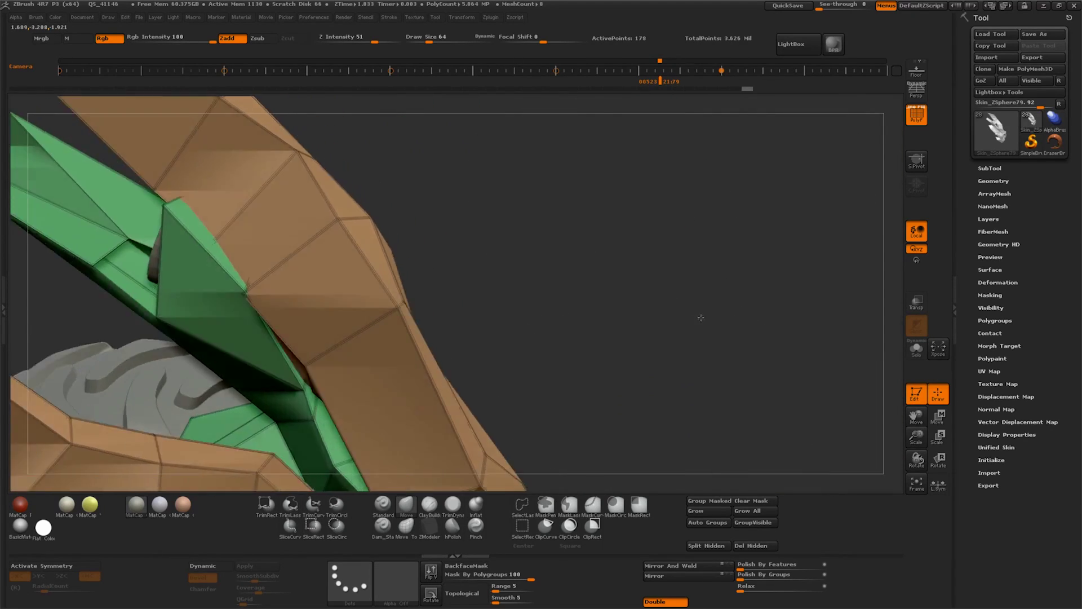
key("space")
left_click(366, 404)
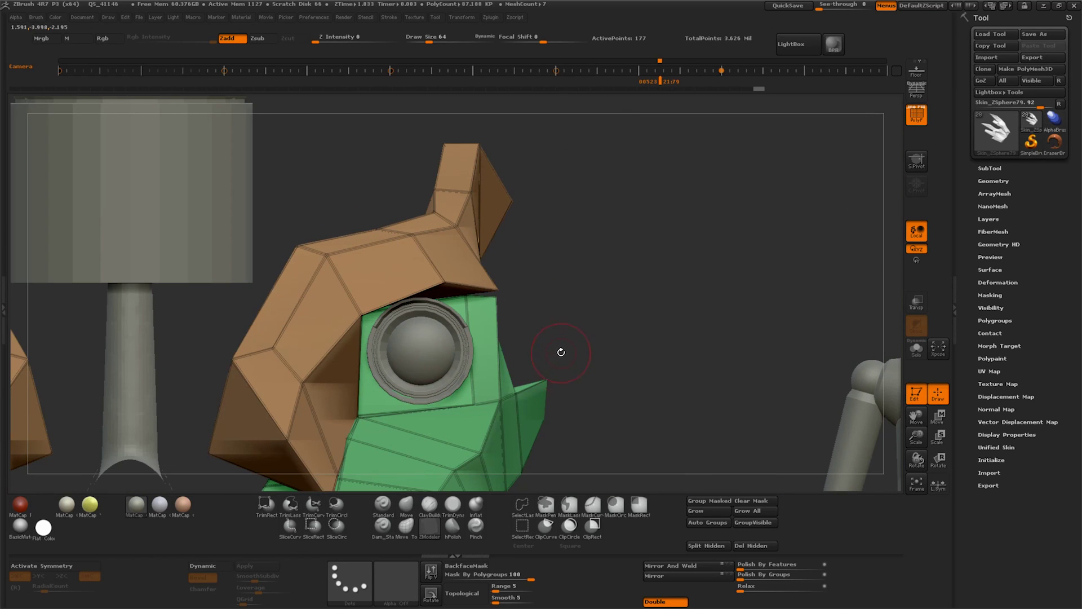
Select the eye cylinder subtool and reposition it in its socket with the Move transpose line
left_click(412, 361, "alt")
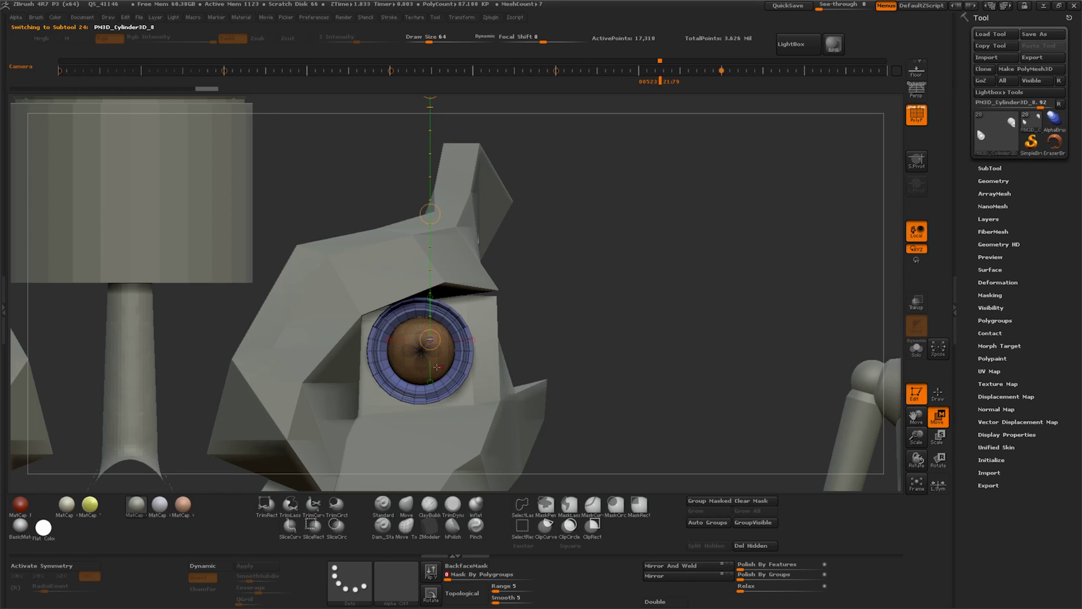
right_click_drag(547, 355, 462, 355)
left_click_drag(569, 348, 647, 345)
right_click_drag(623, 353, 661, 371)
left_click_drag(660, 371, 640, 377)
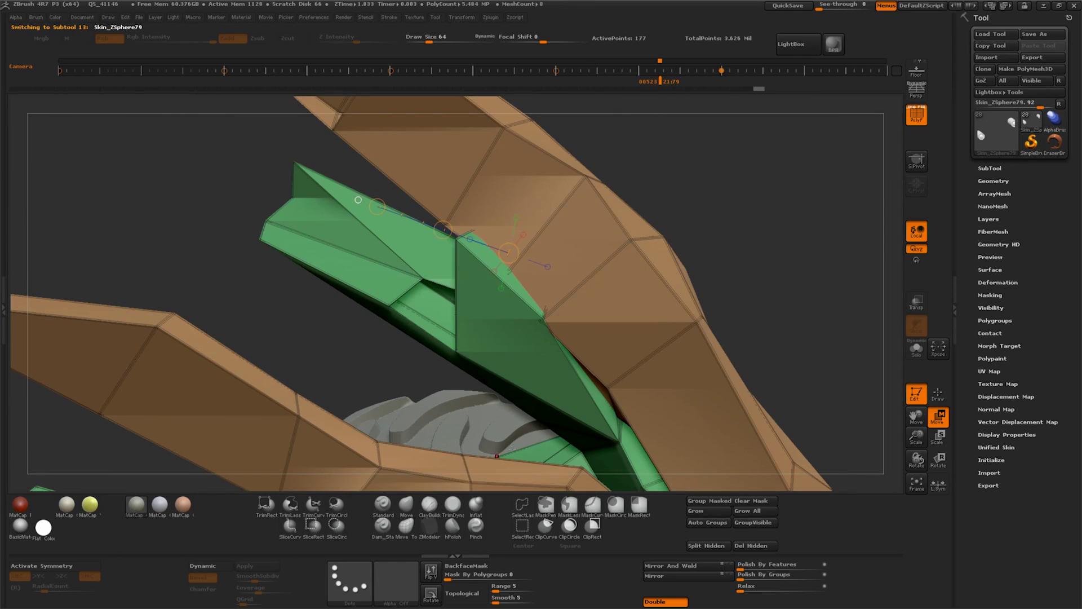
Return to the skin subtool and shape the green polygons behind the eye with the Move brush, with Mask By Polygroups at 0
key("q")
left_click_drag(811, 331, 755, 294)
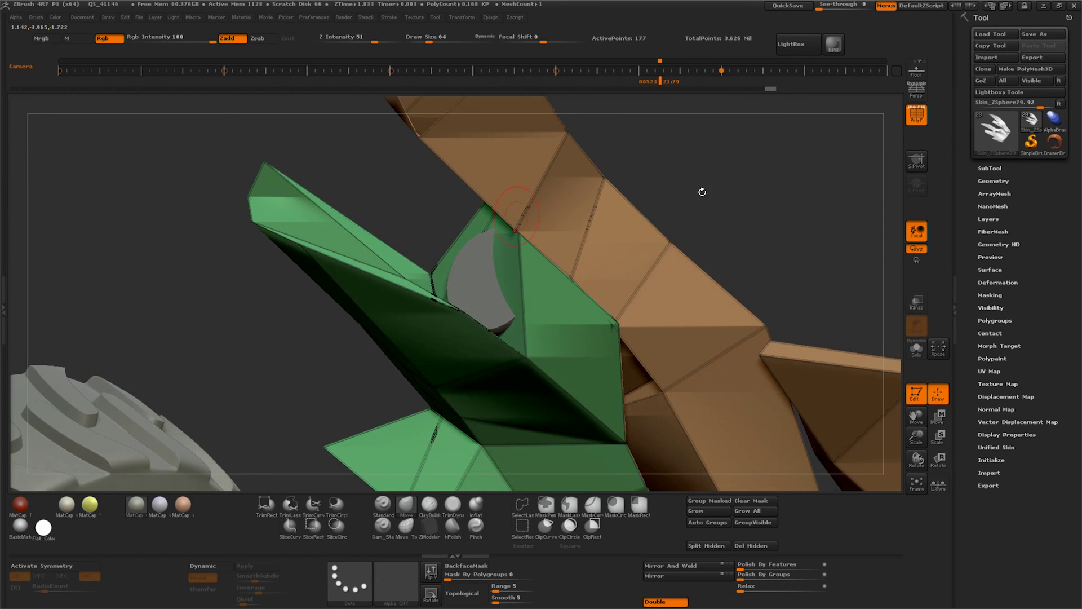
left_click_drag(701, 192, 745, 217)
left_click_drag(522, 236, 609, 221)
left_click_drag(525, 424, 811, 402)
Unhide the whole skin and apply Mirror And Weld to transfer the socket changes to the other side
left_click(683, 568)
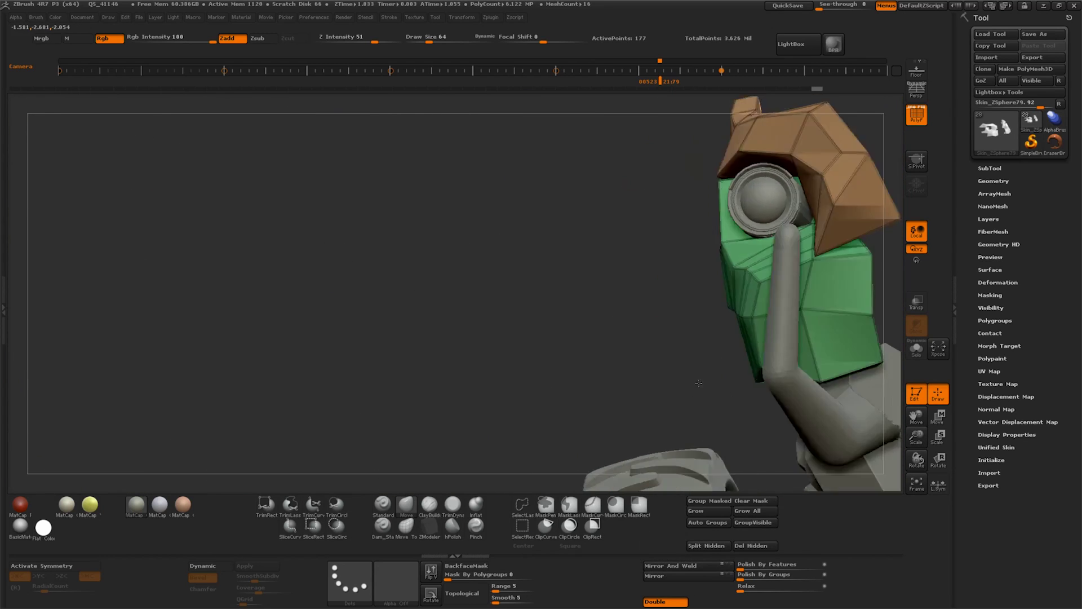
left_click_drag(700, 379, 712, 408)
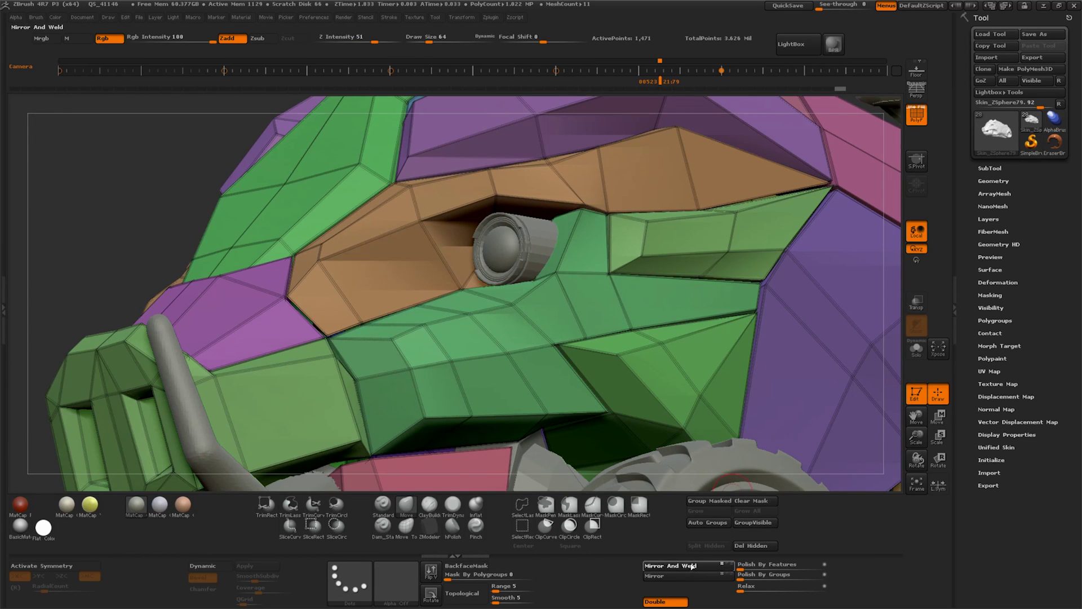
left_click(691, 566)
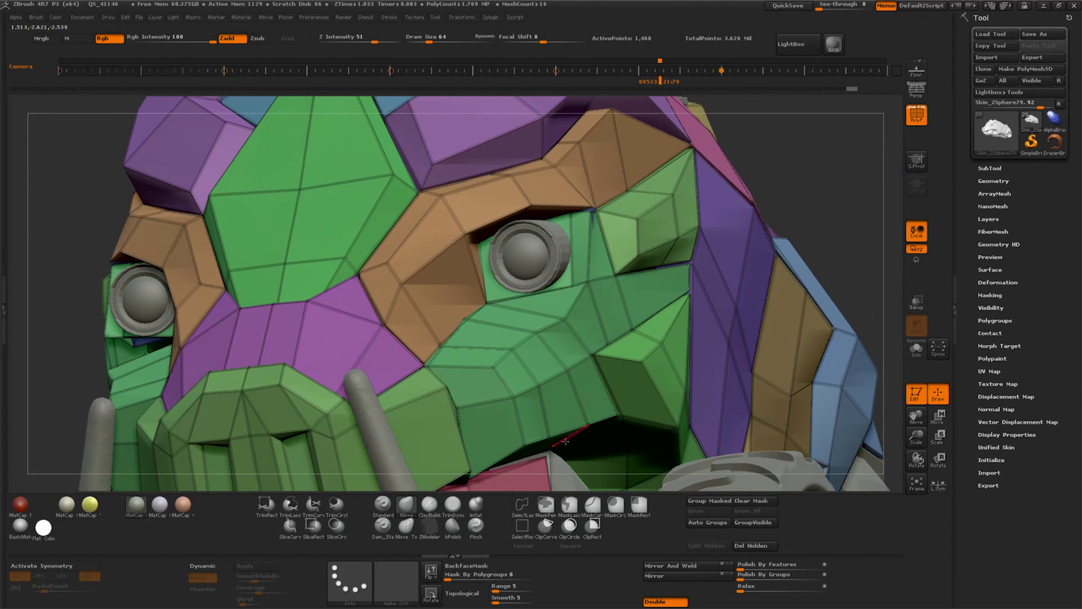
Turn off the polyframe display and refine the brow and cheek facets around the eye with the Move brush
left_click(917, 115)
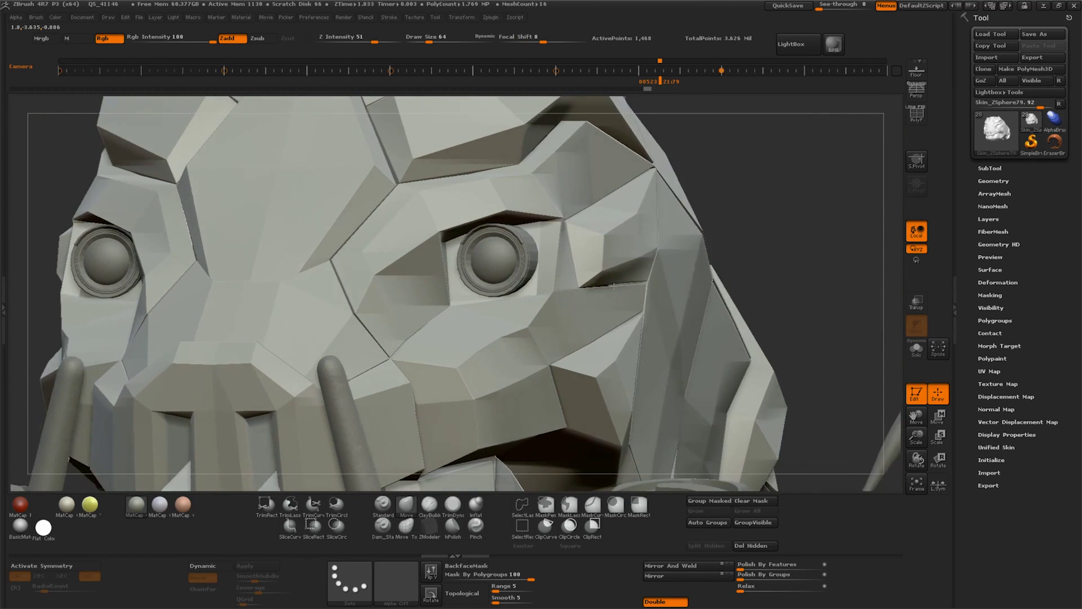
right_click_drag(614, 286, 586, 295)
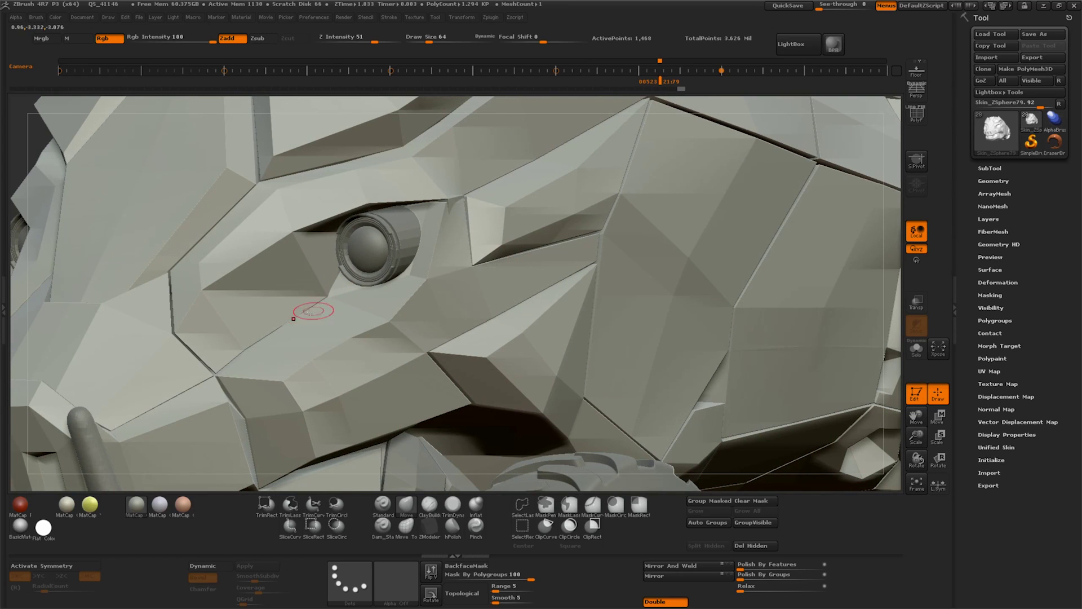
right_click_drag(298, 327, 438, 324)
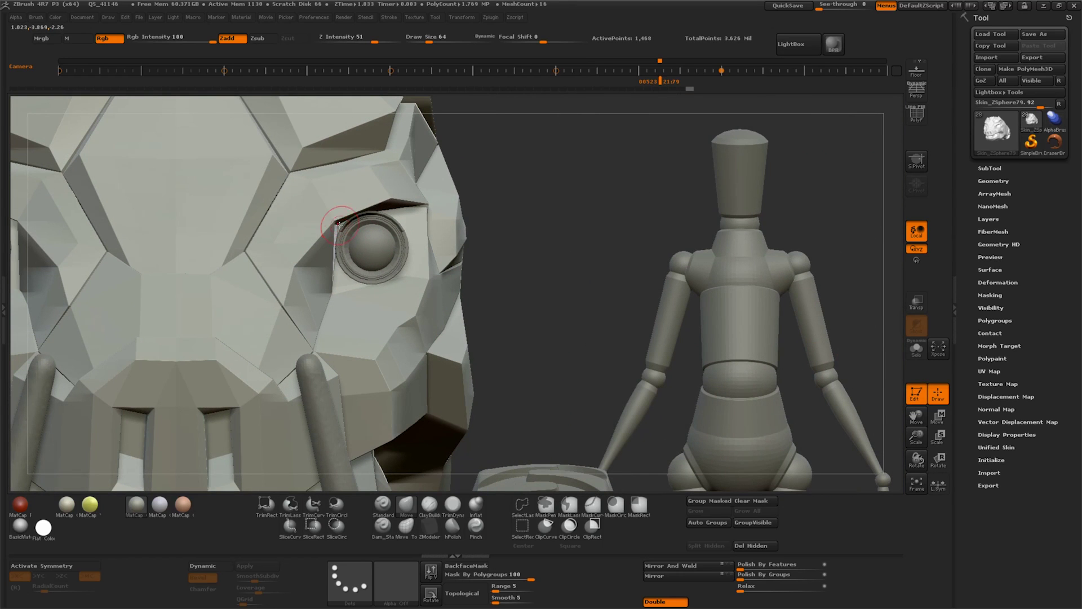
left_click_drag(341, 227, 492, 221)
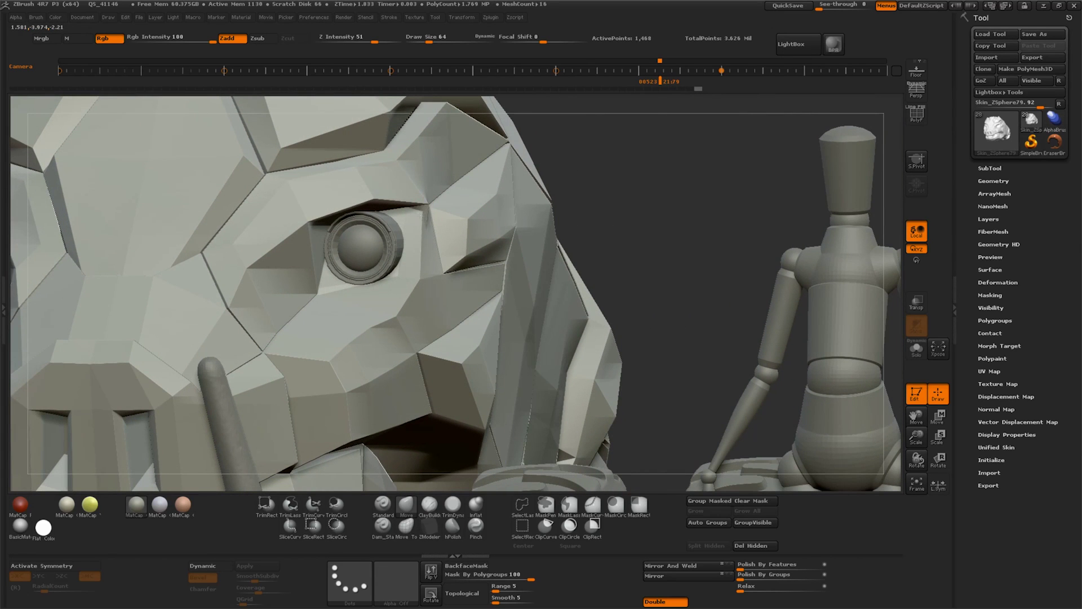
Isolate the brow with the blue socket piece and delete the blue polygons behind the eye using ZModeler
left_click_drag(495, 213, 580, 241)
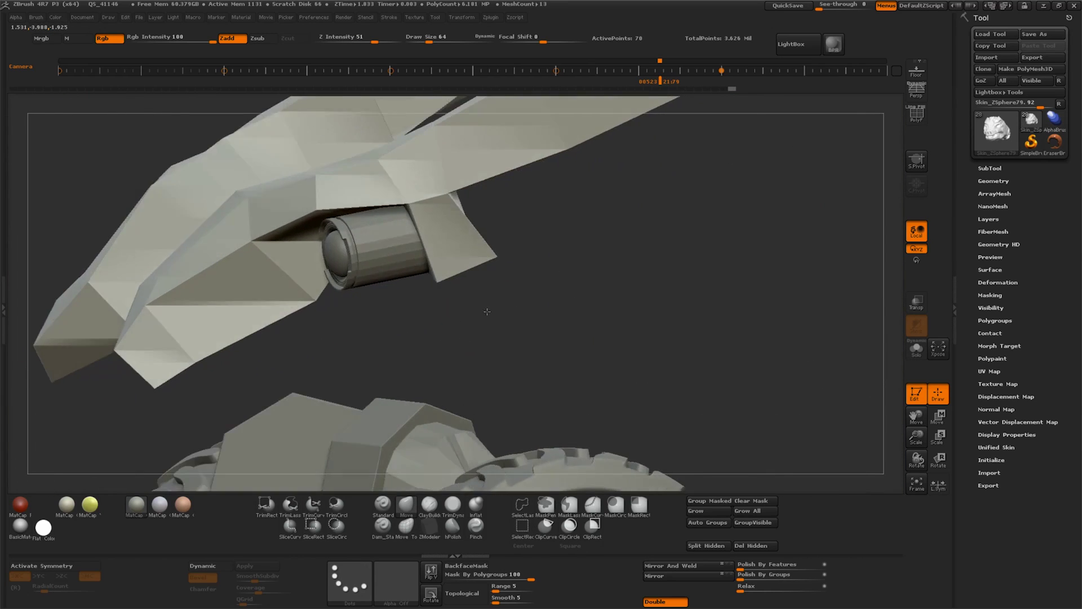
mouse_move(482, 304)
left_mouse_down()
mouse_move(476, 337)
mouse_move(488, 314)
left_mouse_up()
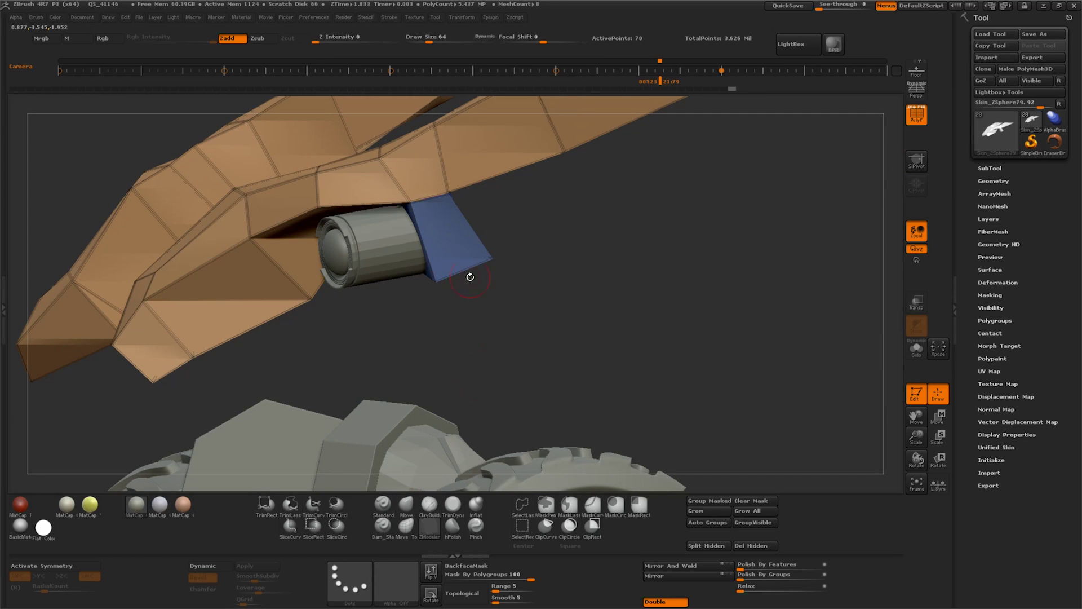
key("space")
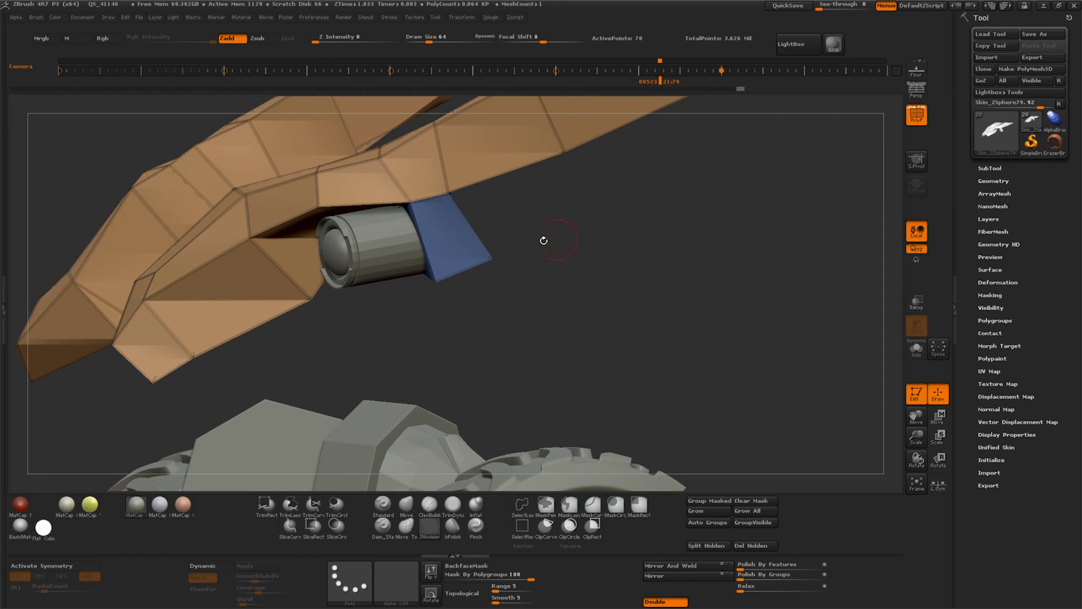
key("space")
Bridge the open inner edges of the brow strip with ZModeler while viewing the skin in Solo mode
left_click_drag(519, 260, 603, 372)
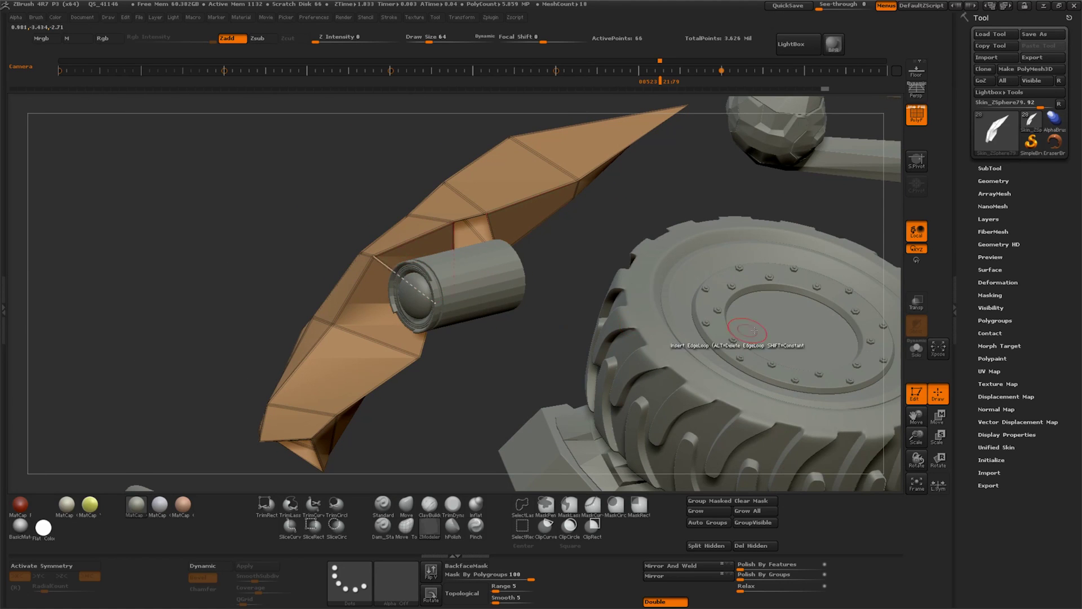
key("shift+s")
left_click_drag(445, 308, 545, 341)
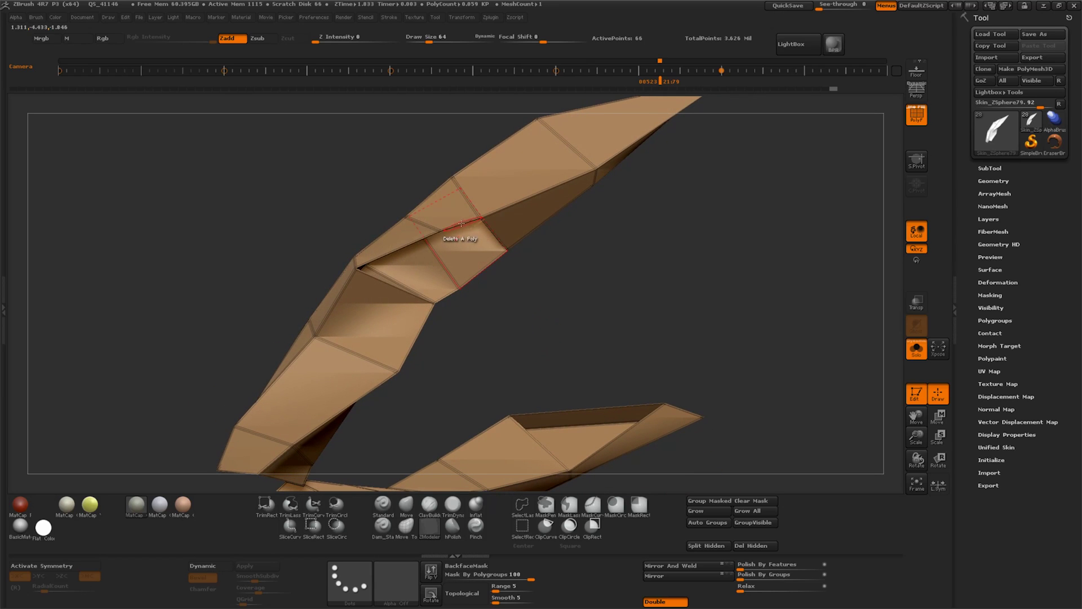
key("space")
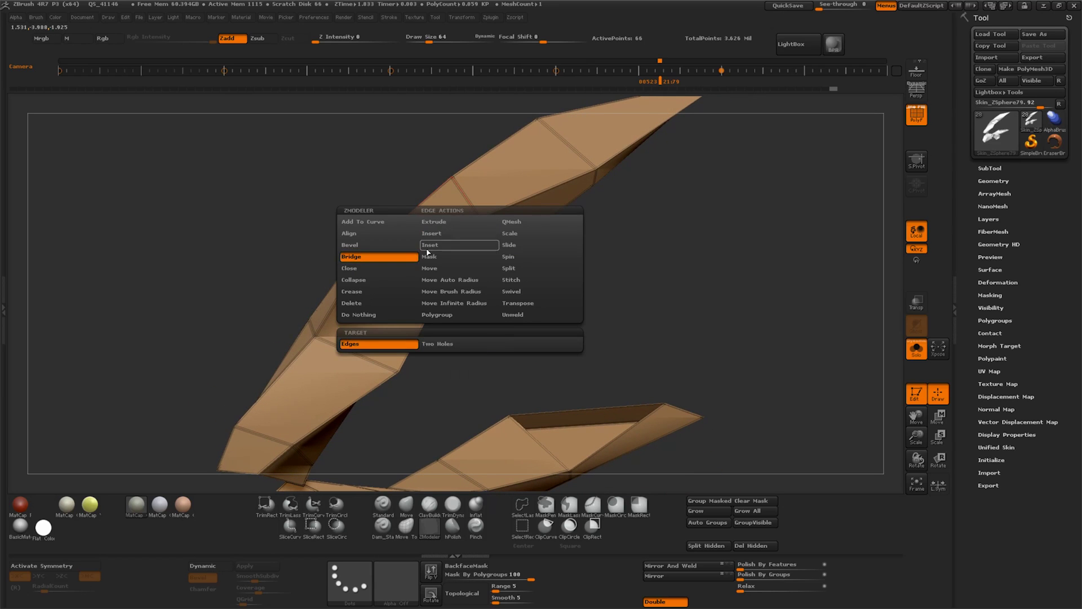
left_click(427, 248)
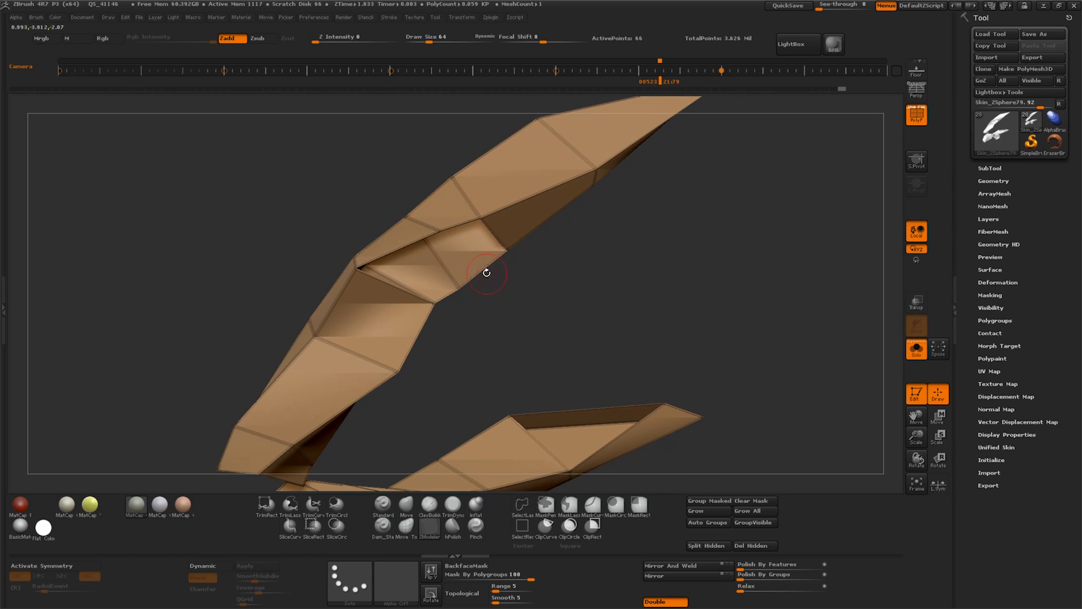
Unhide the whole skin after working on the isolated brow strip and open the Modify Topology options
left_click_drag(510, 265, 556, 376)
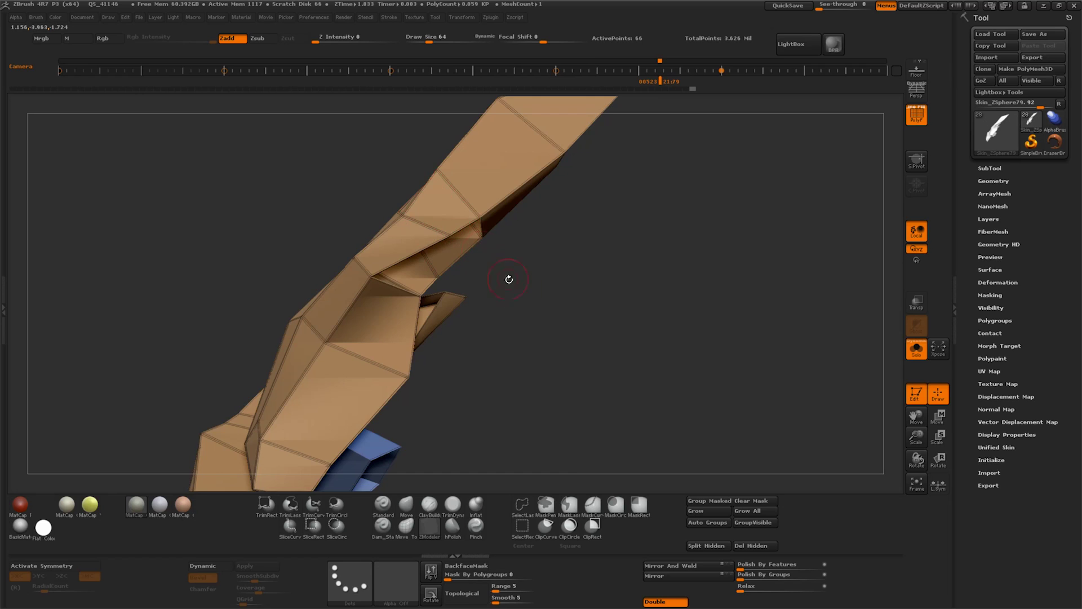
left_click_drag(509, 279, 485, 280)
left_click(417, 250)
left_click_drag(420, 289, 890, 434)
left_click(998, 447)
left_click(993, 181)
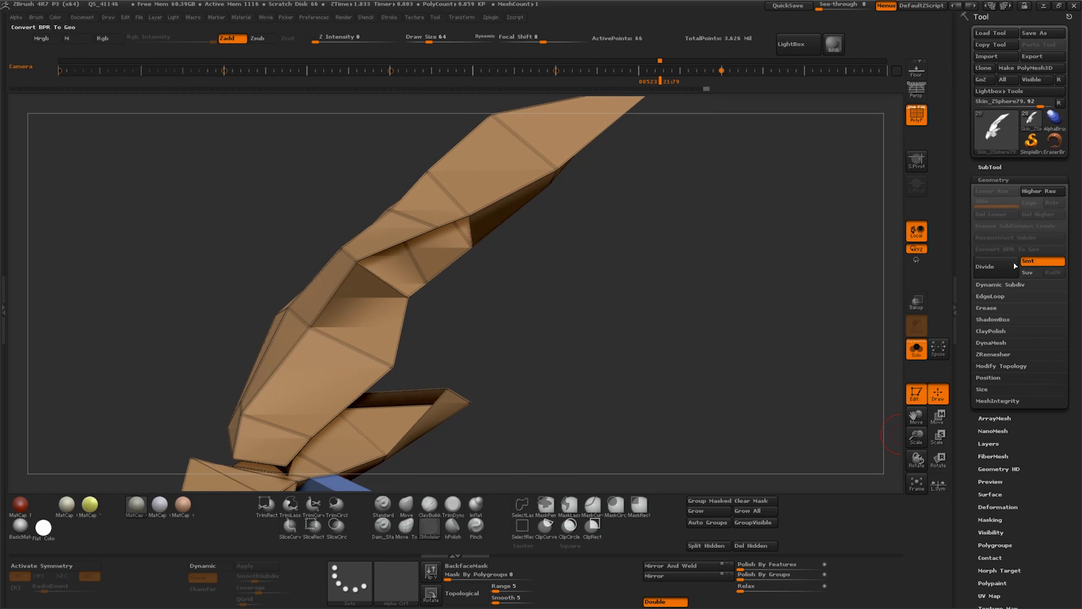
left_click(1007, 366)
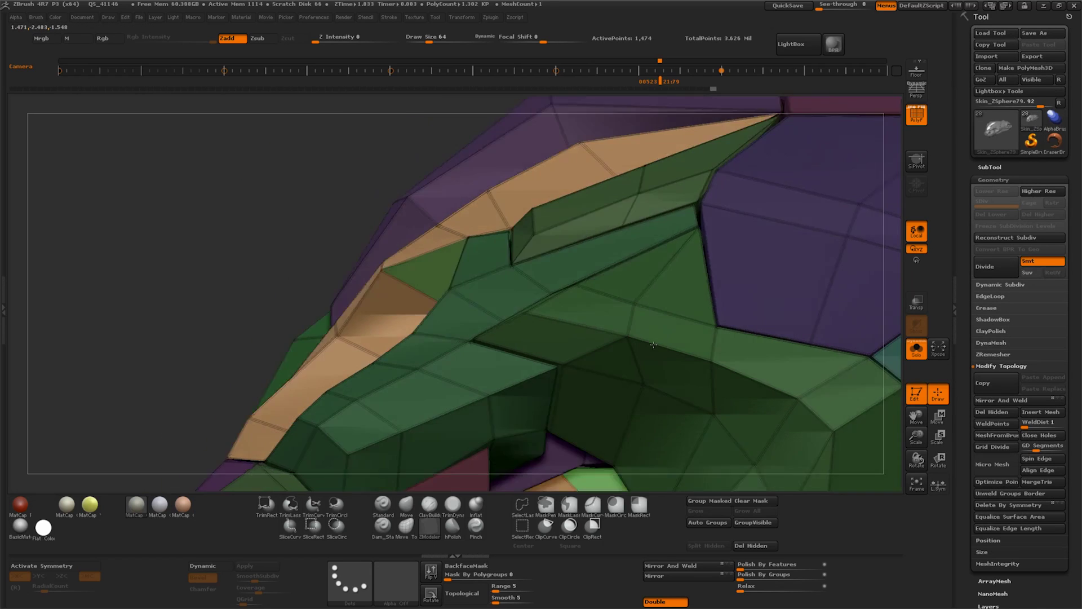
Isolate the brow strip, grow its visibility to include the bridged polygons, and assign all visible polygons to one polygroup
left_click(314, 333, "ctrl+shift")
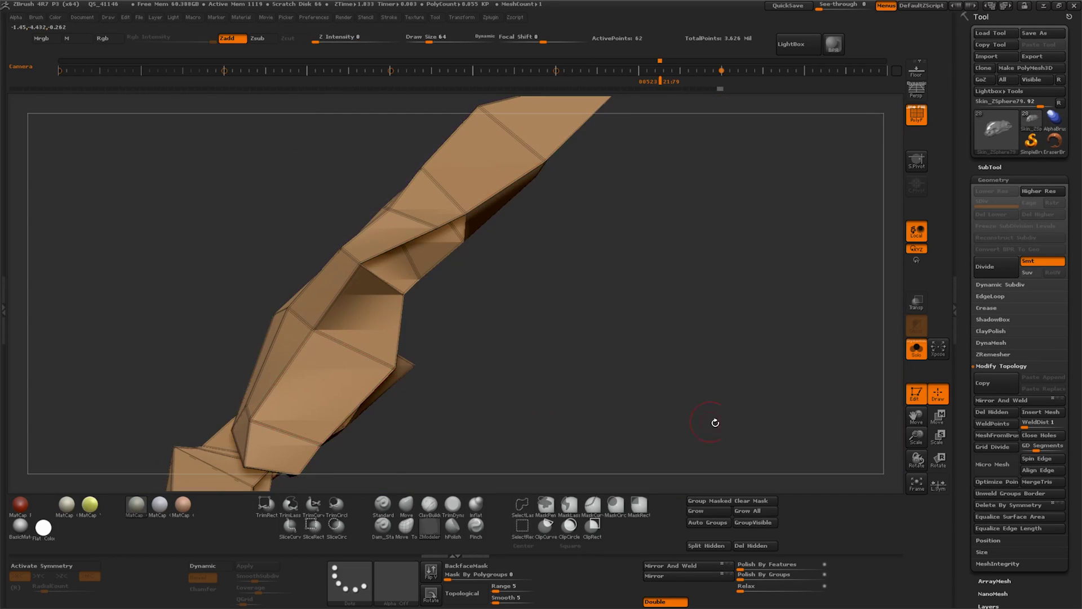
left_click(758, 519)
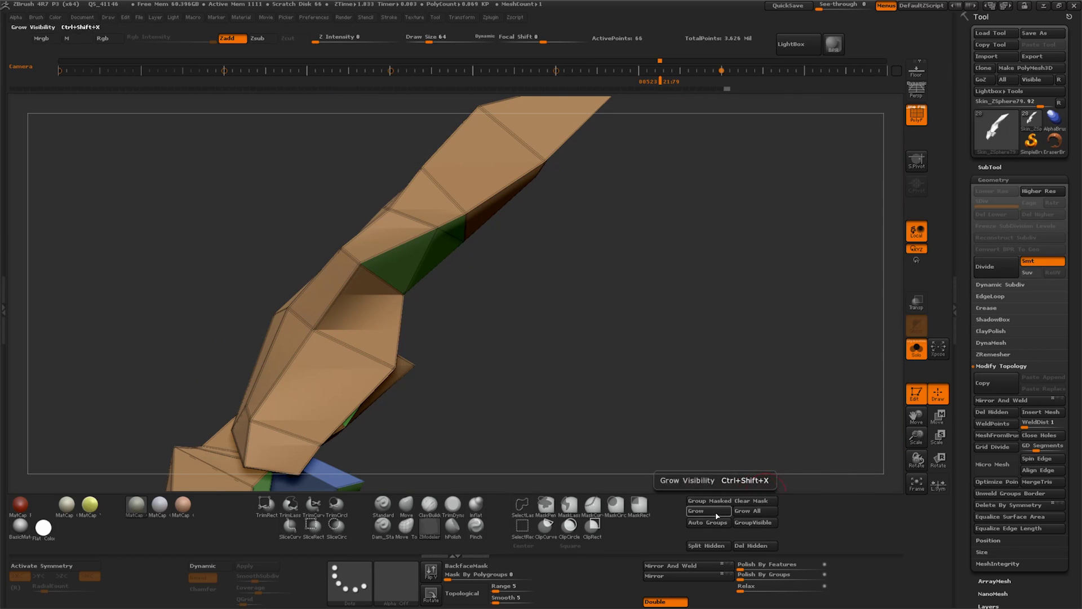
left_click(741, 522)
left_click_drag(603, 378, 634, 444)
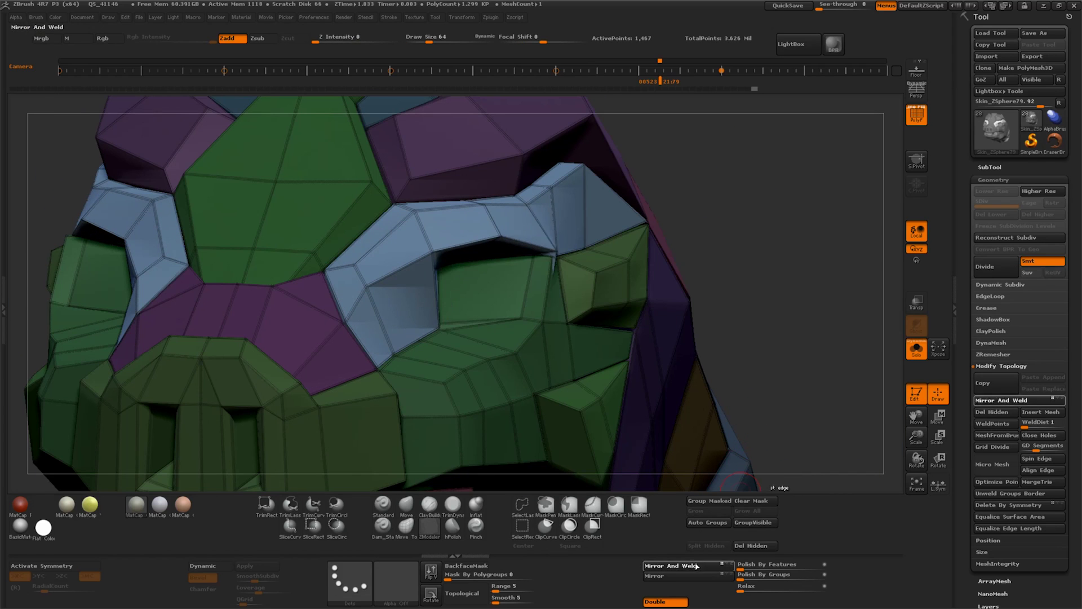
Apply Mirror And Weld to transfer the regrouped brow to the other side and invert the mask
left_click(697, 566)
left_click_drag(799, 321, 766, 350)
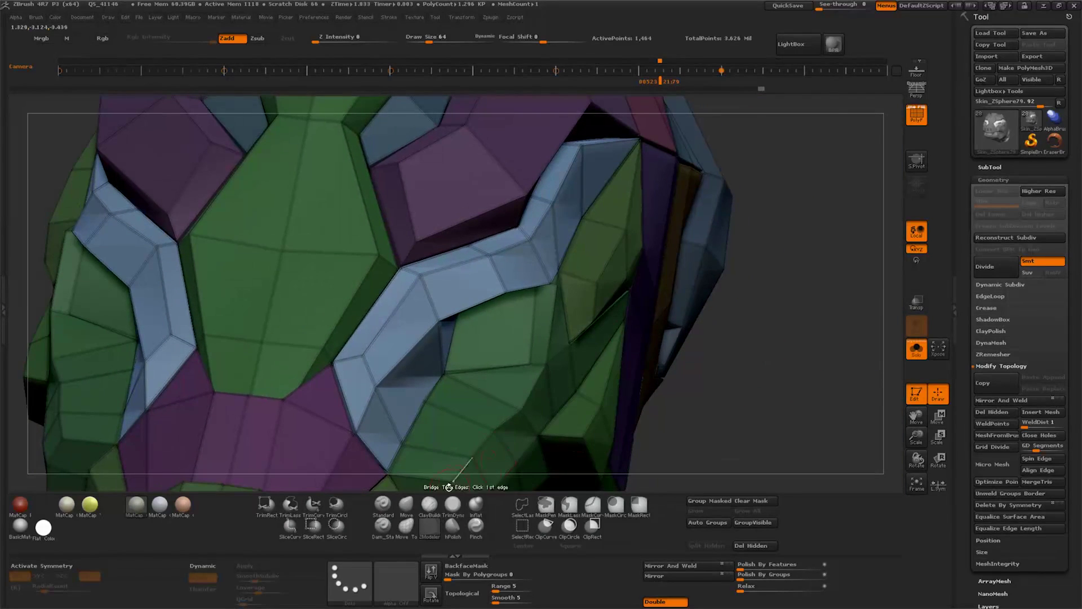
left_click(749, 397, "ctrl")
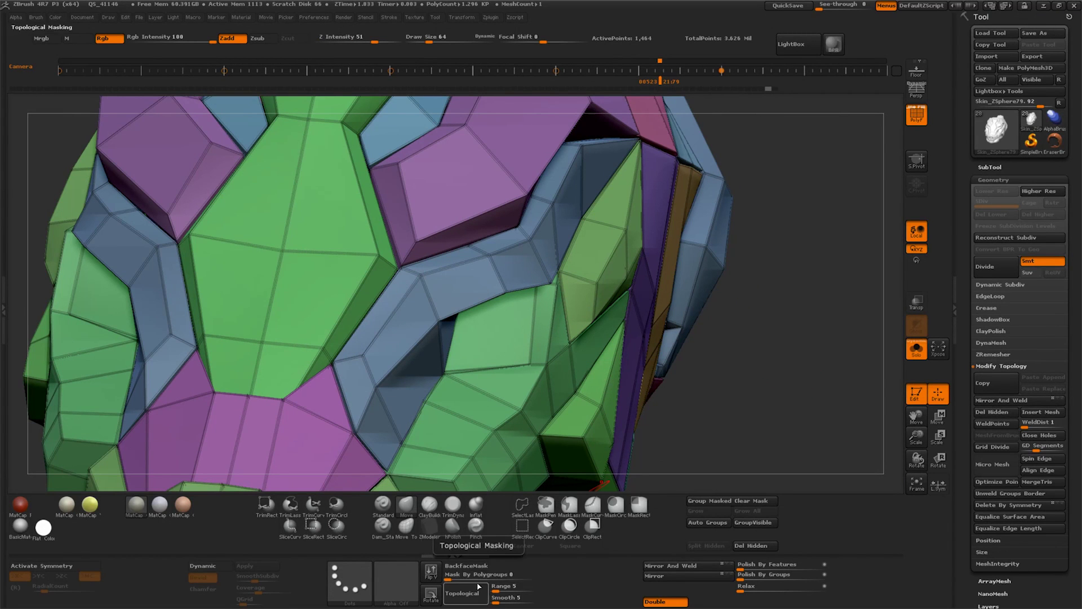
Set Mask By Polygroups to 100 and isolate the green cheek piece below the eye
left_click_drag(780, 333, 743, 285)
mouse_move(622, 287)
left_mouse_down()
mouse_move(566, 304)
mouse_move(580, 396)
mouse_move(574, 378)
left_mouse_up()
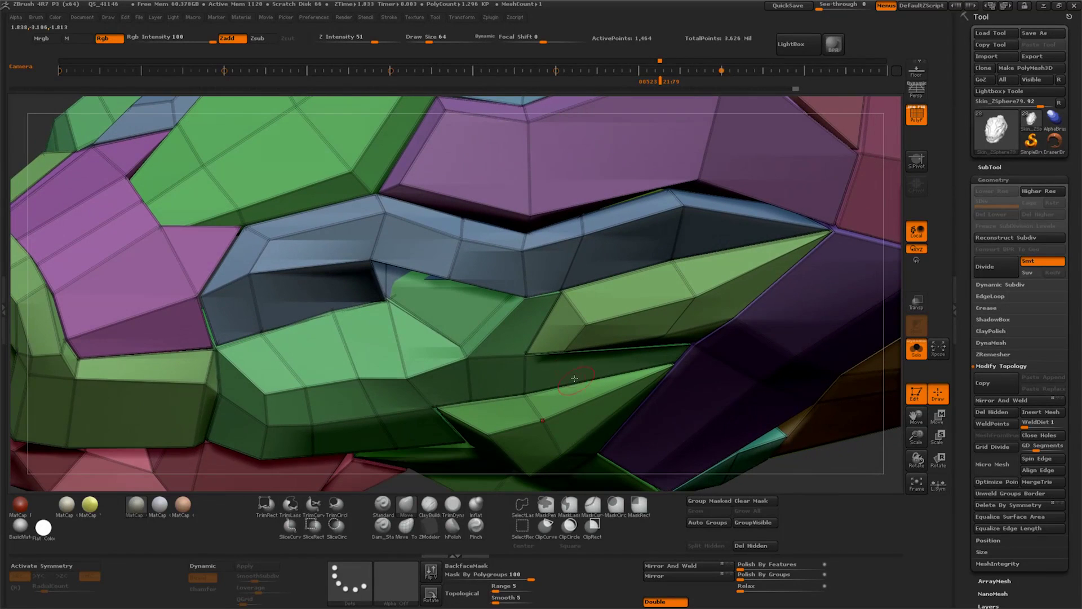
left_click(465, 362, "ctrl+shift")
left_click_drag(660, 366, 682, 361)
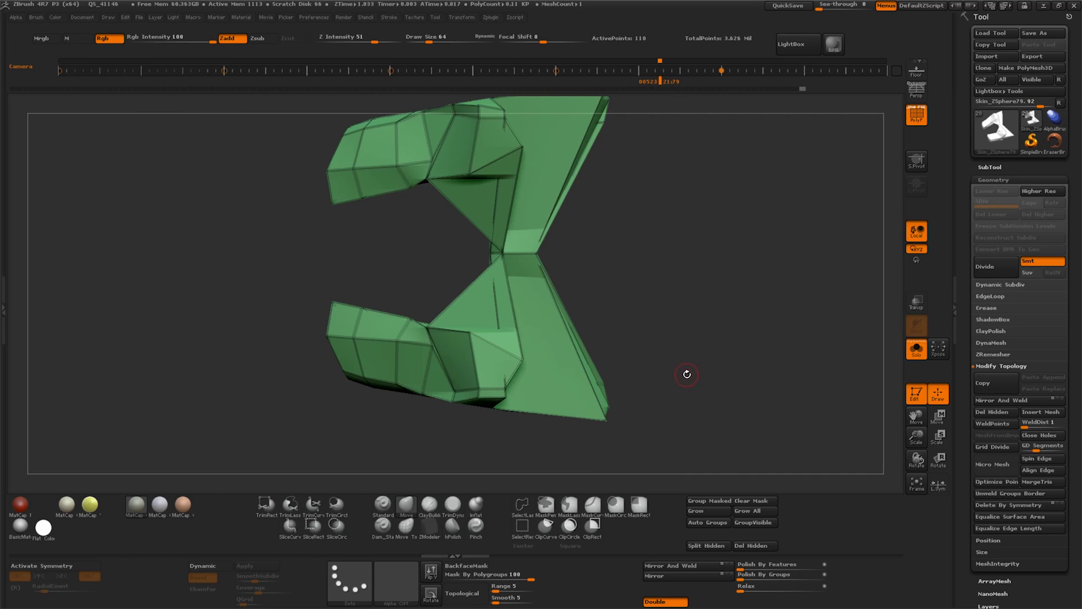
mouse_move(916, 436)
left_mouse_down()
mouse_move(920, 450)
mouse_move(917, 443)
left_mouse_up()
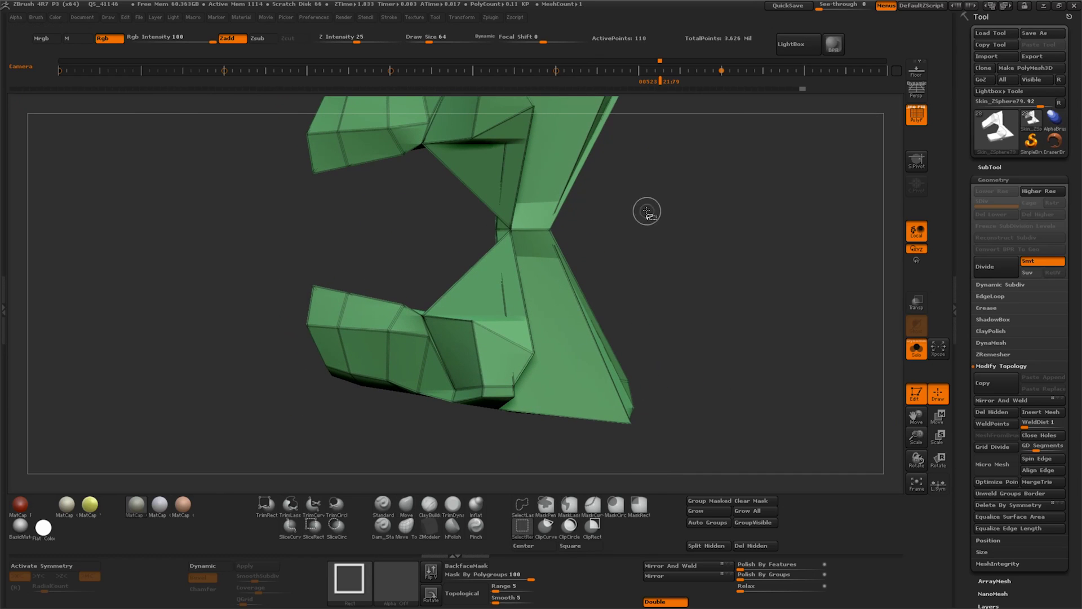
Try to hide the narrow strip joining the two cheek halves, re-isolate the piece, and undo the last edit
left_click_drag(454, 239, 454, 239, "ctrl+alt+shift")
left_click_drag(637, 290, 703, 336)
left_click(720, 327, "ctrl+shift")
left_click(458, 407, "ctrl+shift")
left_click_drag(629, 316, 647, 374)
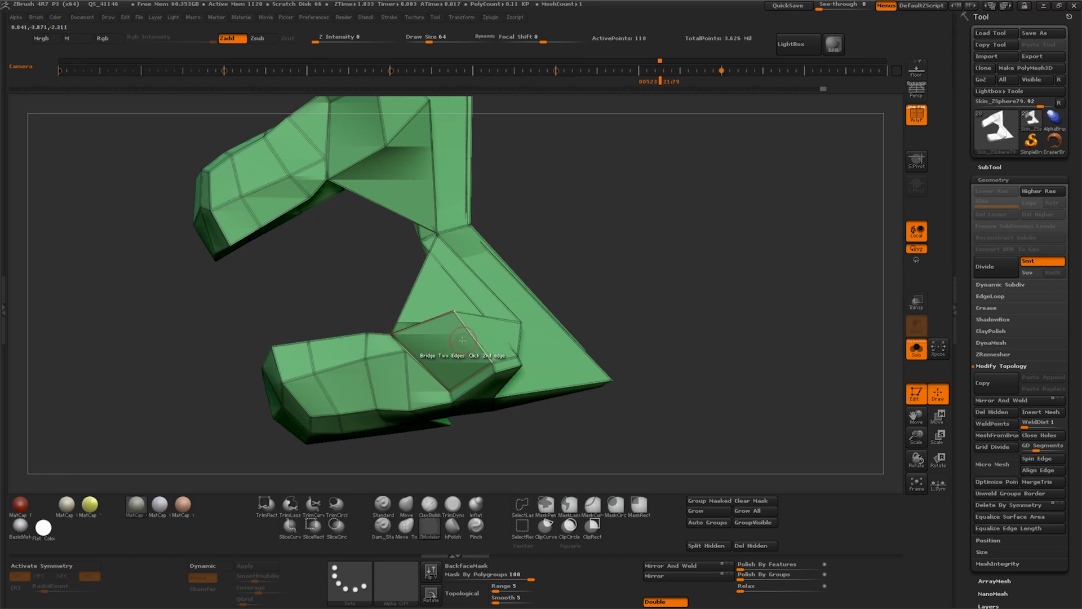
key("ctrl+z")
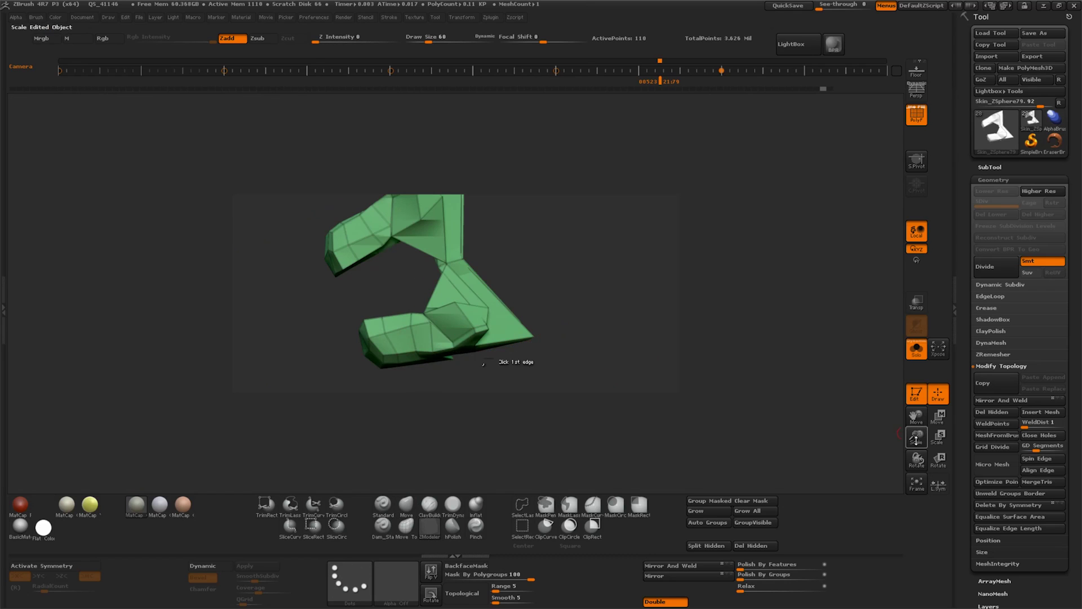
Join open edges of the isolated cheek piece behind the eye with ZModeler
left_click_drag(916, 440, 870, 463)
left_click_drag(653, 293, 791, 276)
left_click_drag(915, 437, 906, 385)
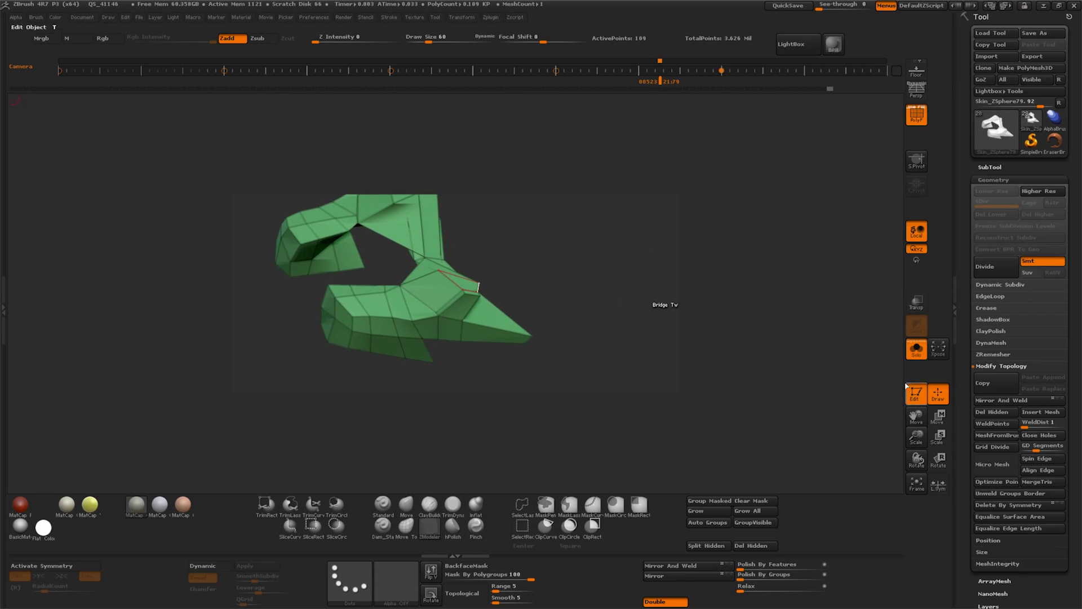
left_click_drag(749, 294, 760, 292)
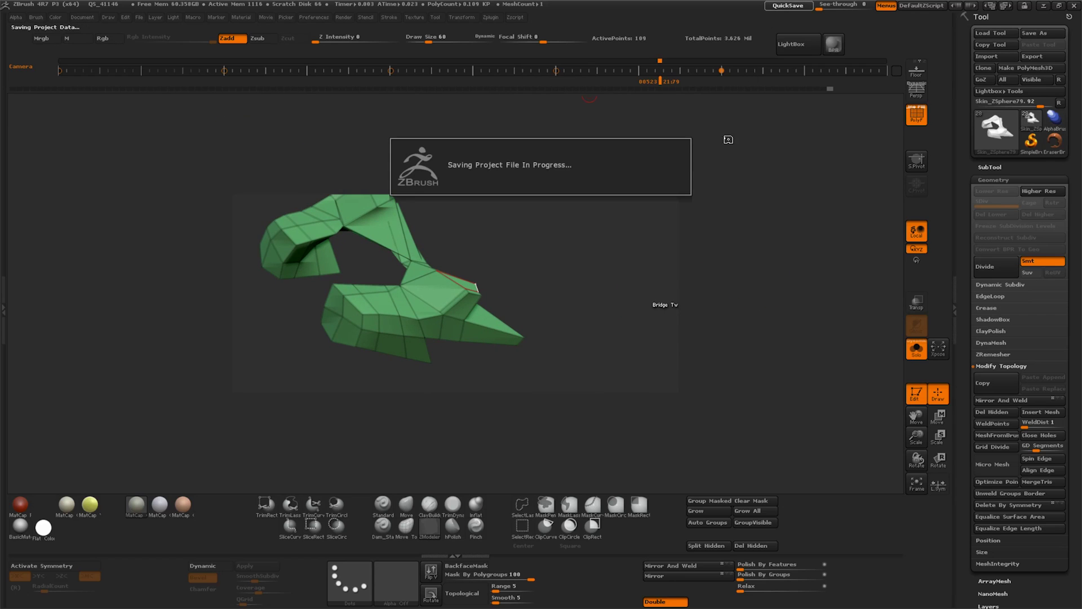
Create a new window-sized document and show the isolated cheek piece in it at a working size
left_click(82, 17)
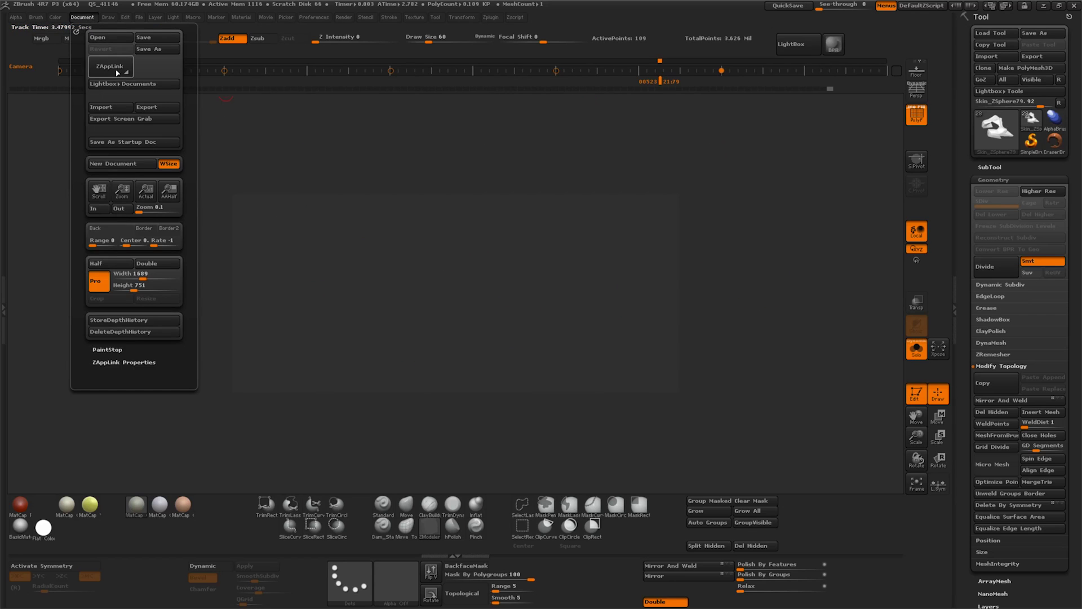
left_click(121, 164)
left_click(580, 336)
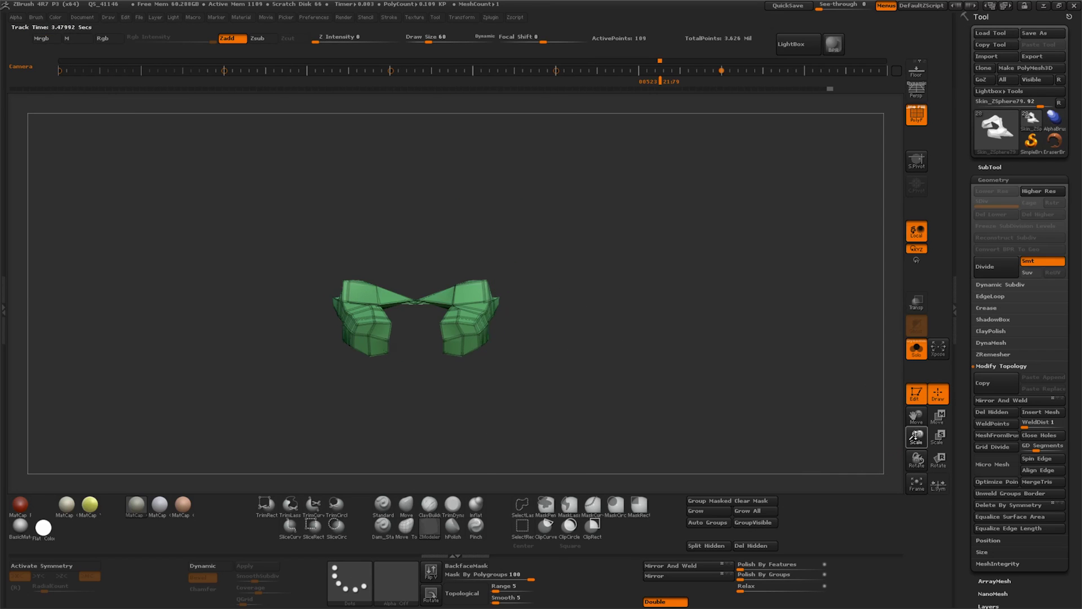
left_click_drag(916, 437, 920, 509)
left_click_drag(524, 429, 646, 328)
left_click_drag(697, 304, 733, 403)
Unhide the whole skin to check the eye area and isolate the green cheek piece again
left_click_drag(920, 420, 736, 290)
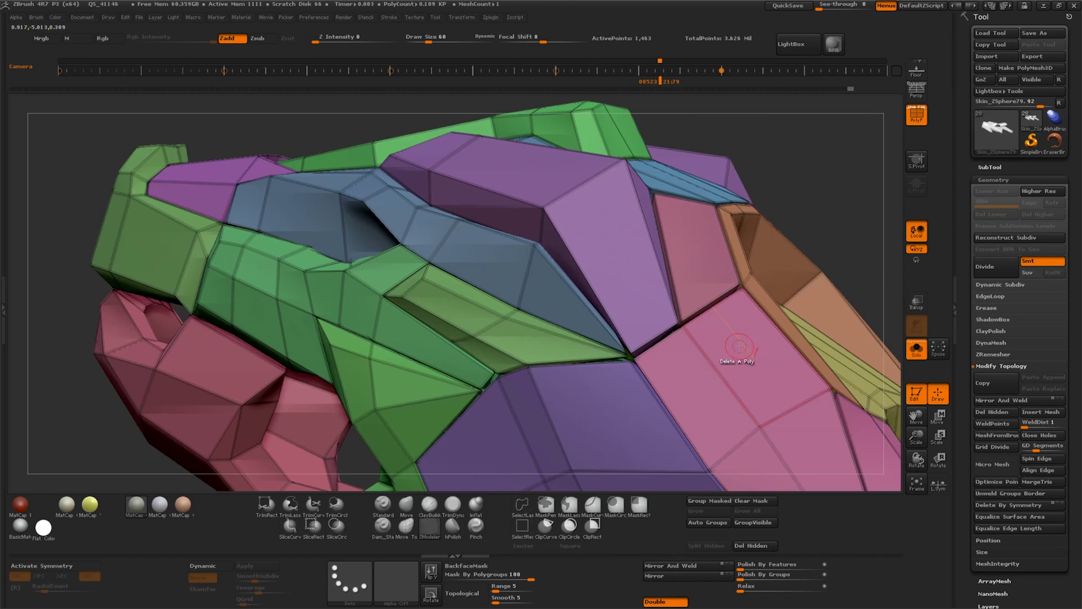
left_click_drag(704, 355, 750, 383)
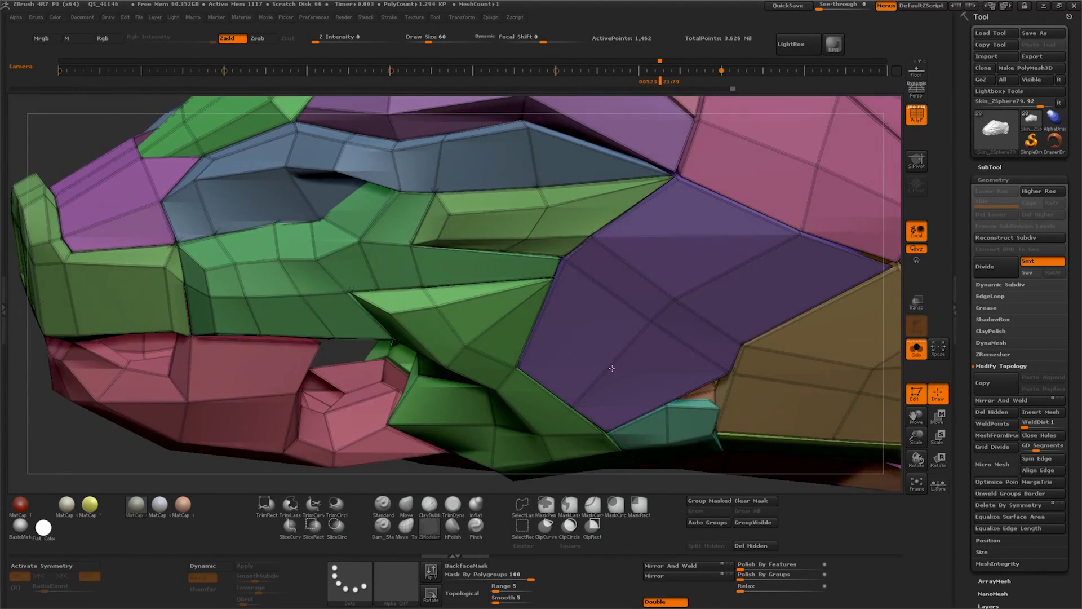
left_click_drag(660, 389, 617, 389)
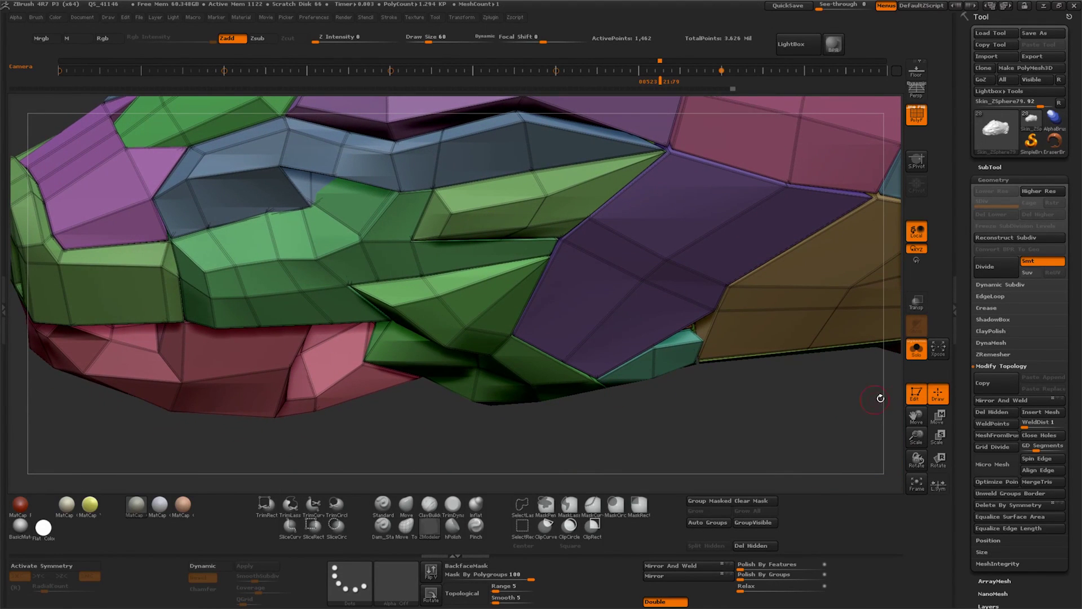
left_click(366, 248, "ctrl+shift")
left_click_drag(388, 383, 458, 355)
left_click_drag(916, 437, 1026, 551)
left_click_drag(589, 282, 712, 335)
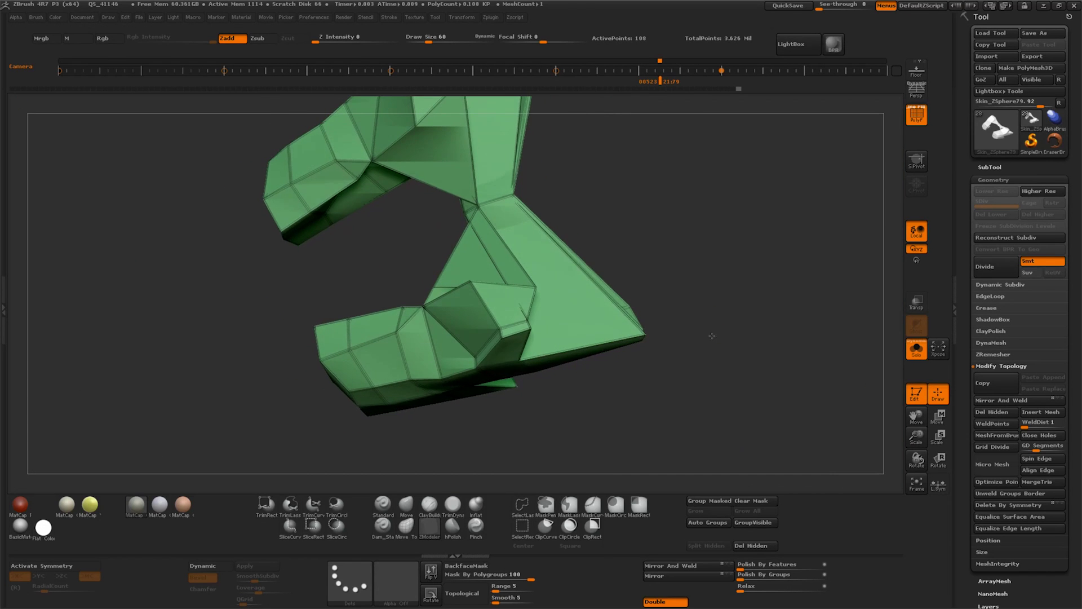
Hide the narrow strip joining the two cheek halves and split the hidden geometry off into a separate subtool
left_click_drag(568, 182, 596, 200)
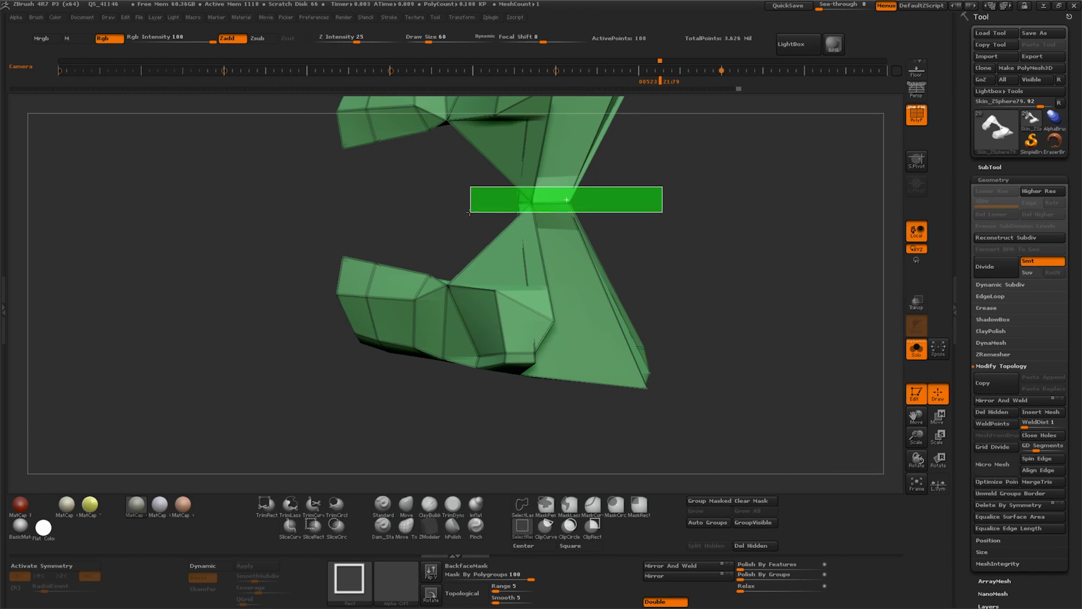
left_click_drag(468, 213, 616, 411, "ctrl+alt+shift")
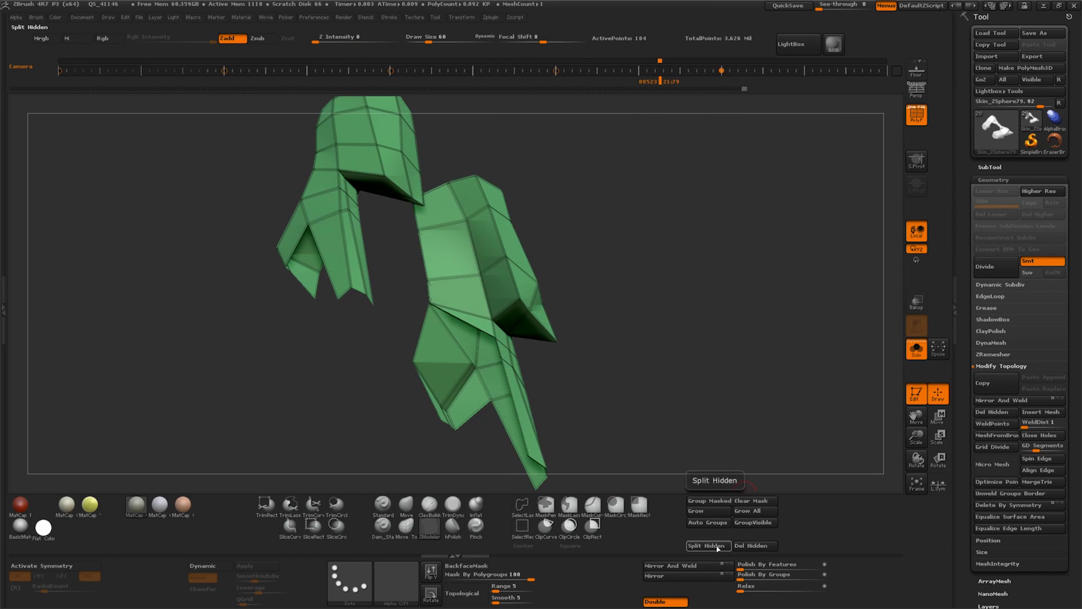
left_click_drag(712, 439, 648, 403)
Stitch loose points and bridge open edges between the upper and lower parts of the cheek piece with ZModeler
left_click(502, 361)
left_click_drag(586, 353, 588, 327)
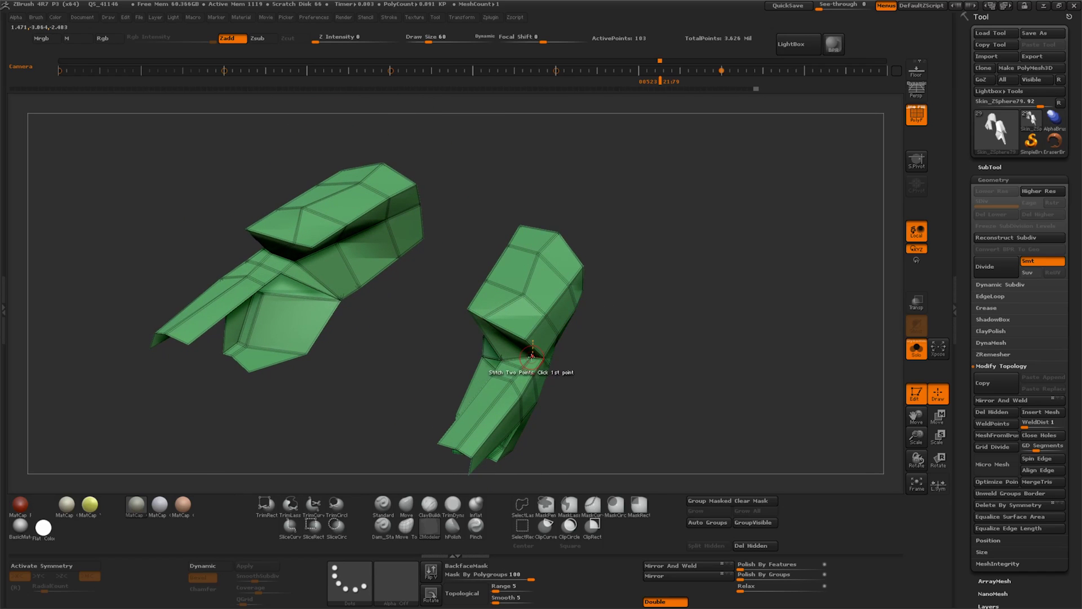
left_click(521, 368)
left_click_drag(626, 383, 546, 359)
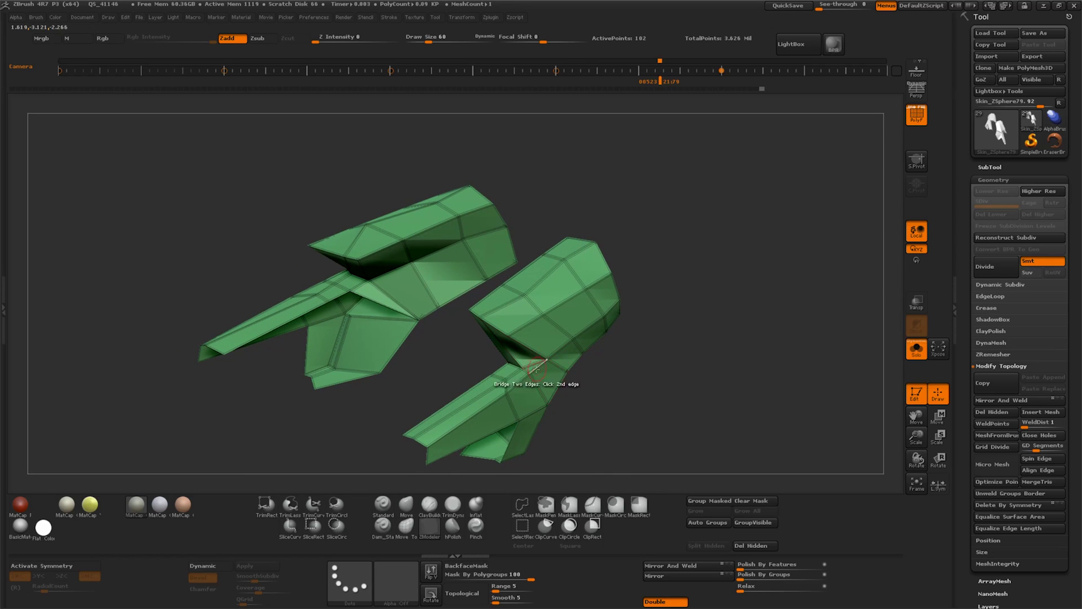
left_click_drag(649, 391, 679, 301)
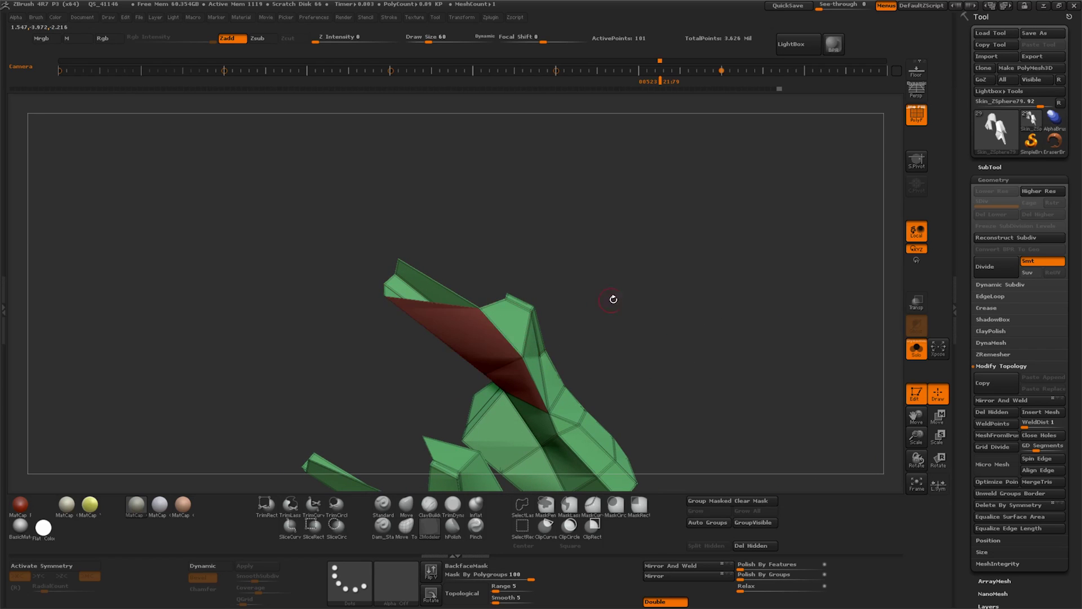
left_click_drag(657, 402, 633, 389)
Turn off Solo mode and enable transparency to show the cheek piece through the surrounding vehicle parts
left_click(915, 355)
right_click_drag(727, 372, 658, 382)
right_click_drag(820, 384, 901, 393)
left_click(916, 303)
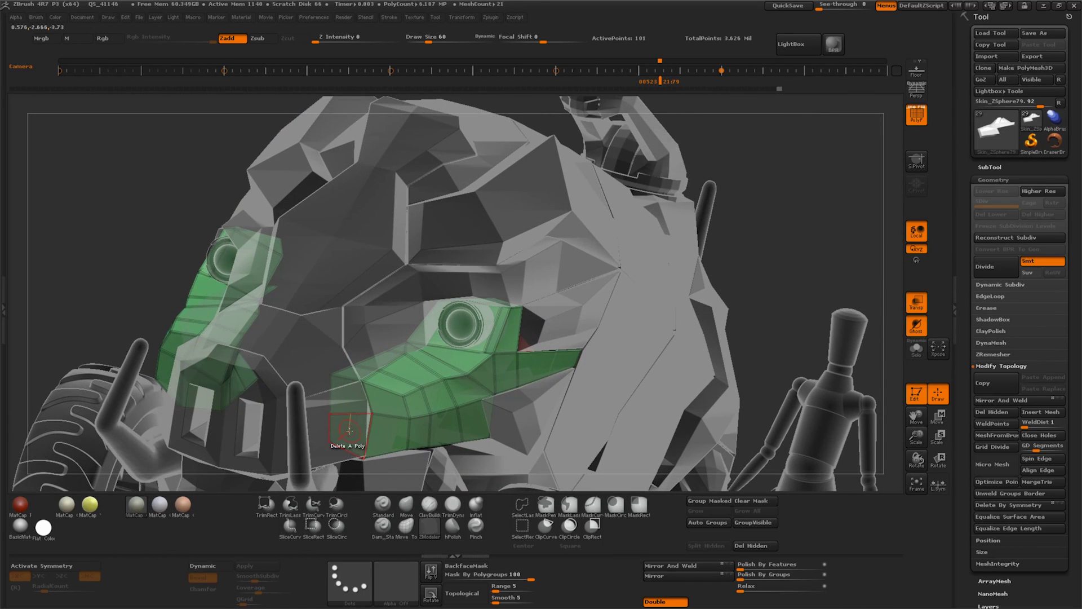
Adjust the cheek facets in front of and below the eye using the Move brush and ZModeler
right_click_drag(480, 342, 457, 389)
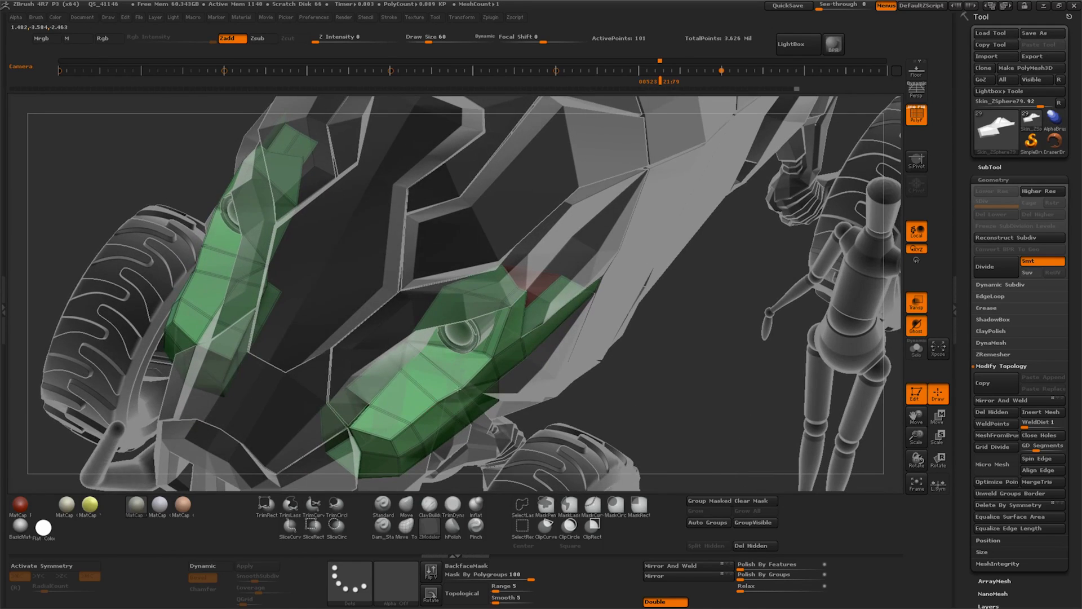
mouse_move(672, 393)
right_mouse_down()
mouse_move(842, 429)
mouse_move(634, 411)
mouse_move(405, 340)
right_mouse_up()
key("w")
key("q")
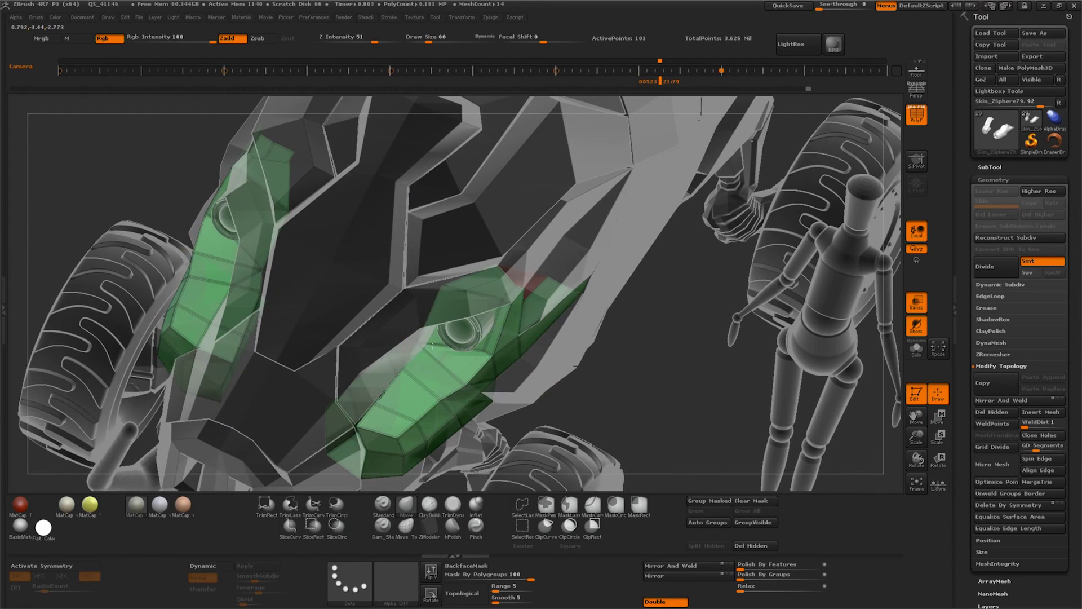
right_click_drag(469, 350, 573, 370)
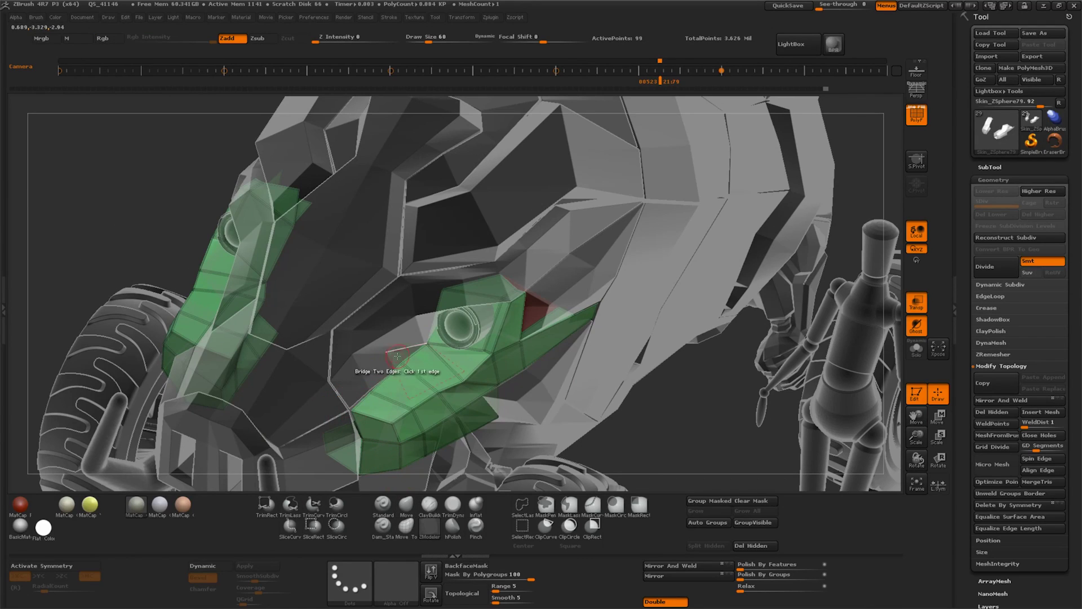
Delete the surplus inner polygons of the cheek piece behind the snout with ZModeler
right_click_drag(498, 385, 726, 394)
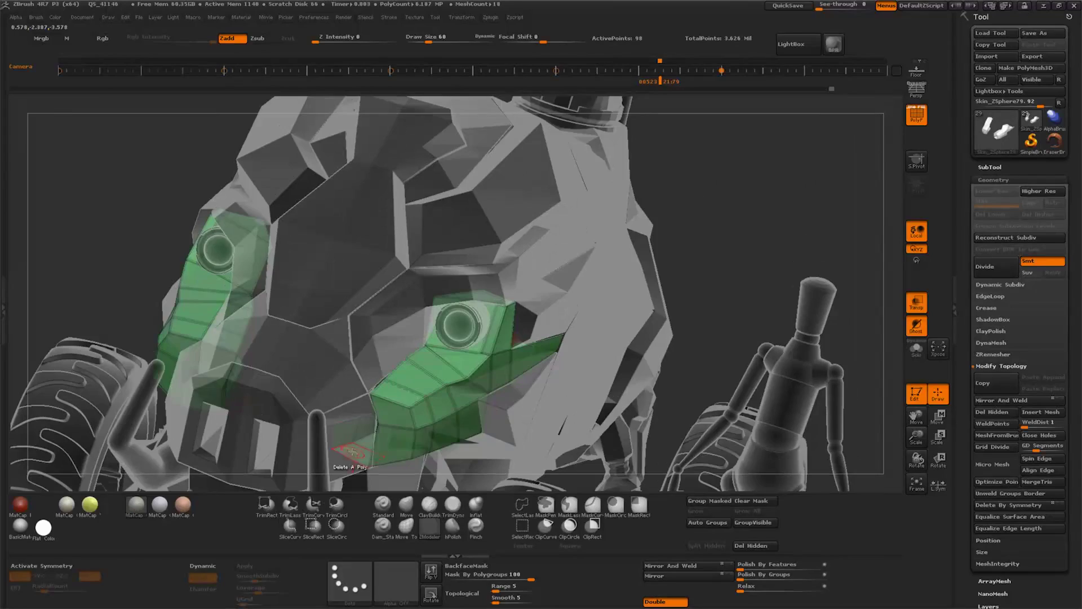
right_click_drag(350, 436, 339, 404)
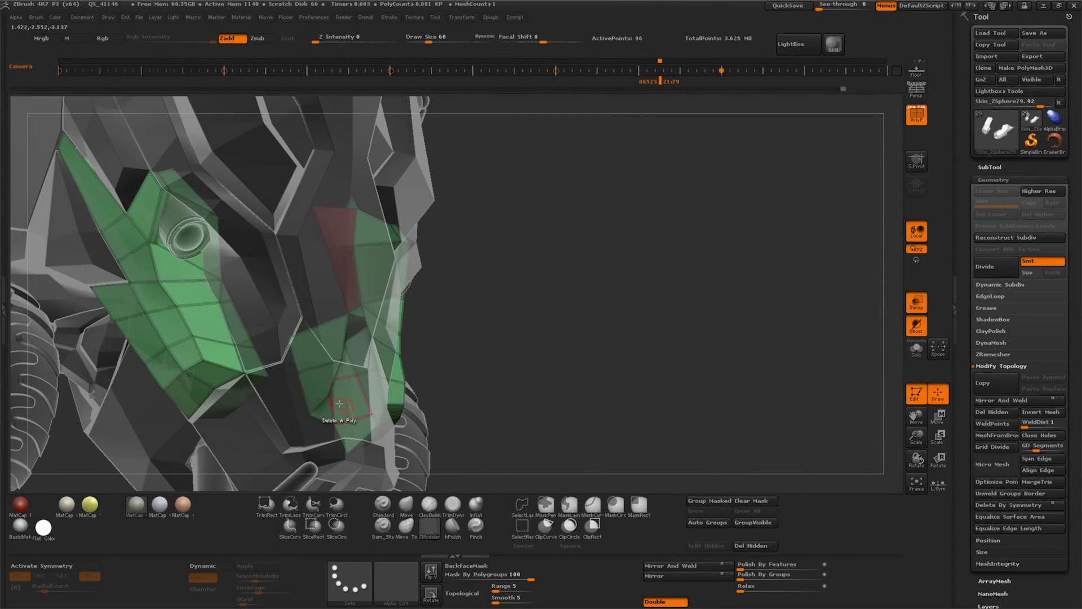
right_click_drag(505, 344, 447, 338)
left_click(306, 349)
Fit the cheek piece to the neighbouring panels with the Move brush, switching transparency off and back on to check it
left_click(915, 302)
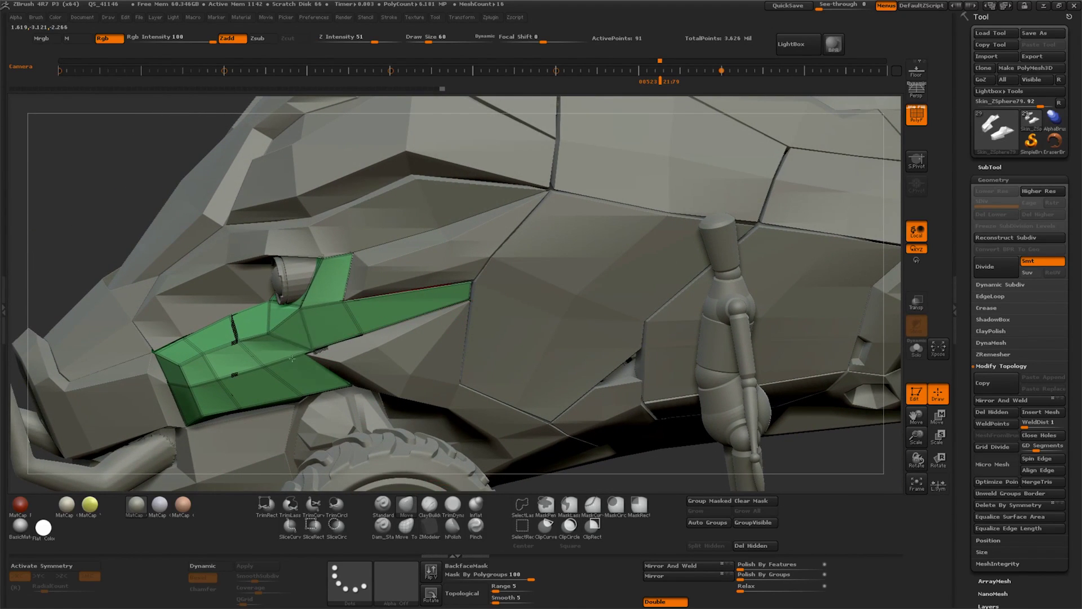
right_click_drag(281, 365, 352, 383)
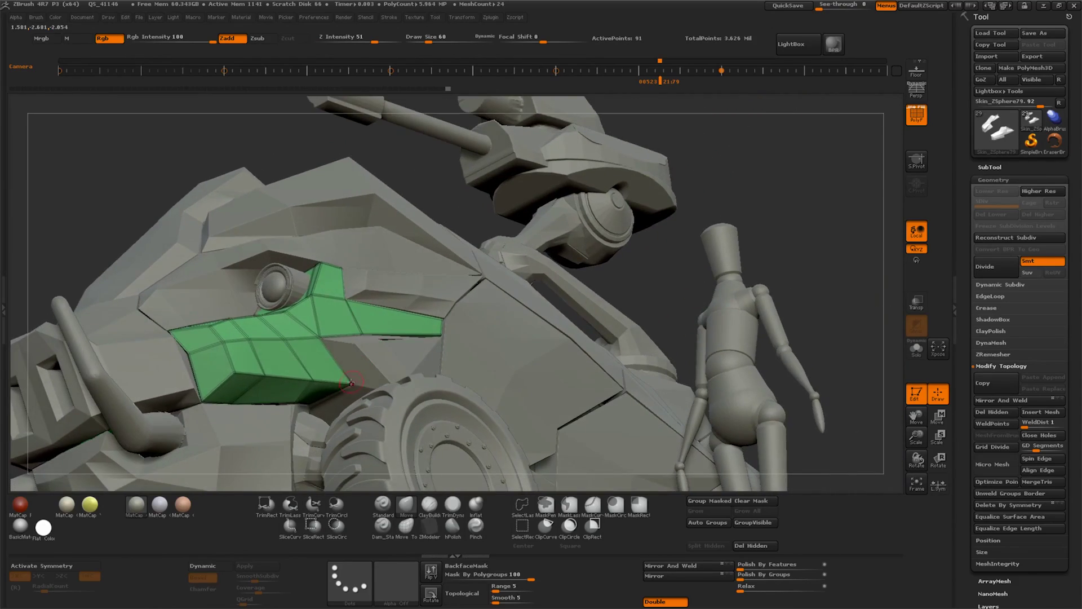
right_click_drag(384, 342, 308, 265)
left_click(916, 302)
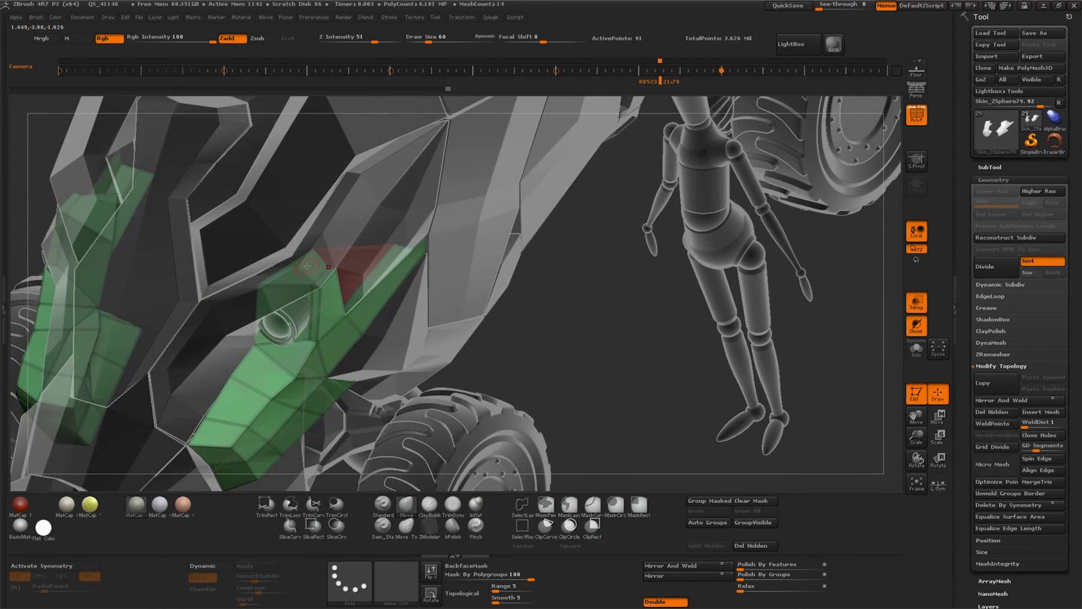
Delete the leftover inner polygons at the rear of the cheek piece with ZModeler
right_click_drag(561, 314, 537, 329)
right_click_drag(586, 263, 441, 256)
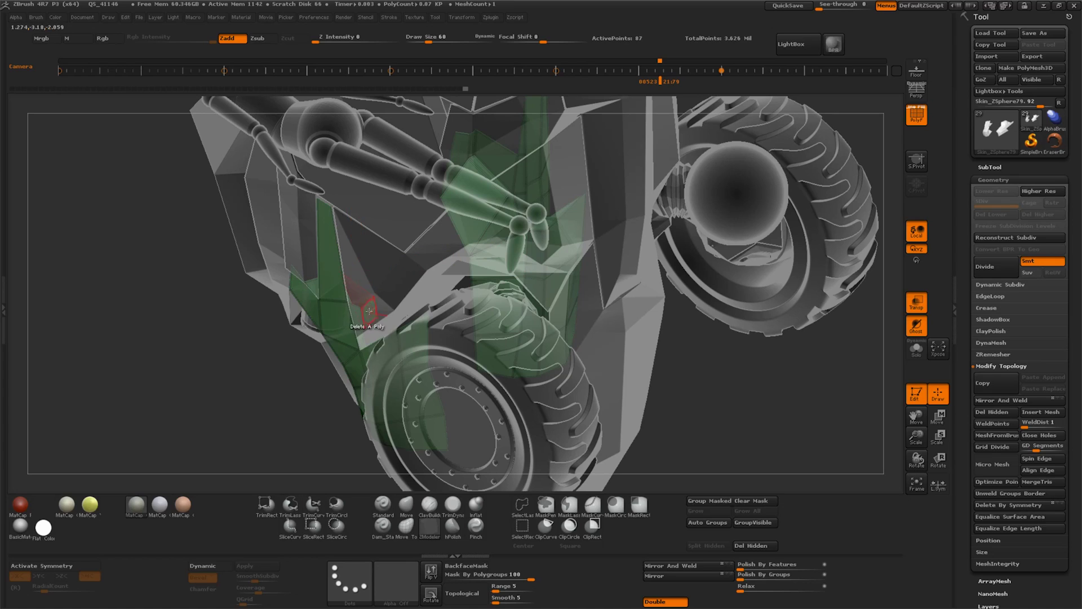
right_click_drag(402, 296, 477, 457)
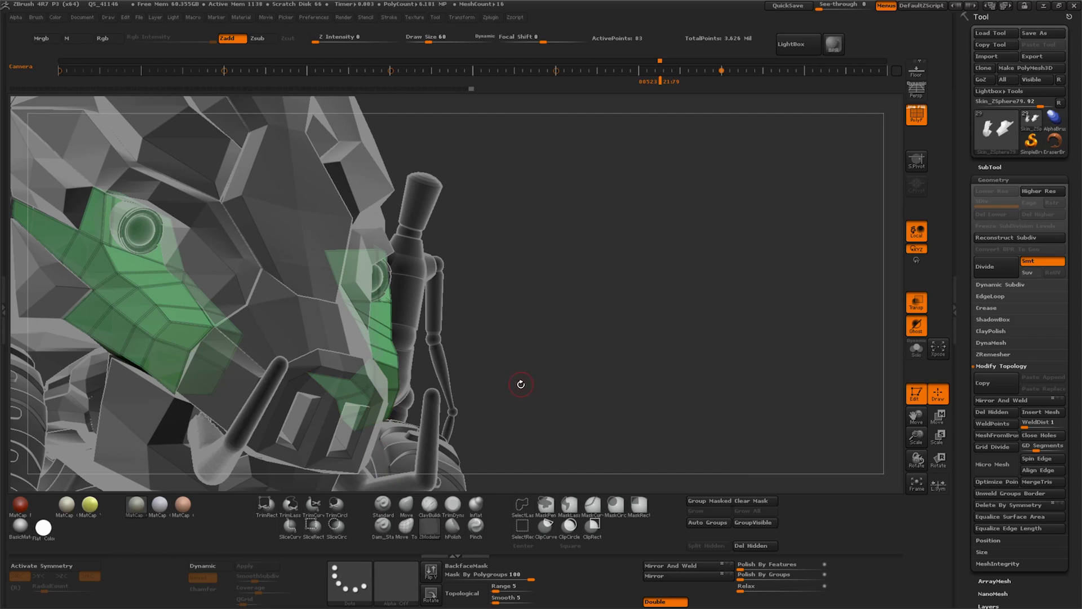
Thicken the cheek piece with ZModeler's QMesh on Polygroup All and check its fit around the eye using the Move brush
key("space")
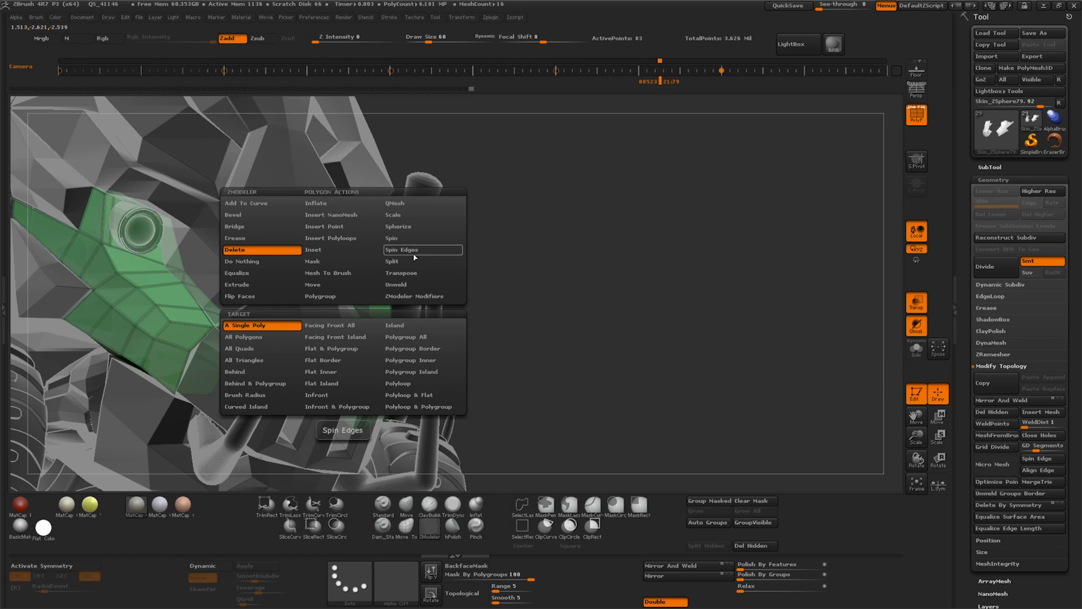
left_click(419, 203)
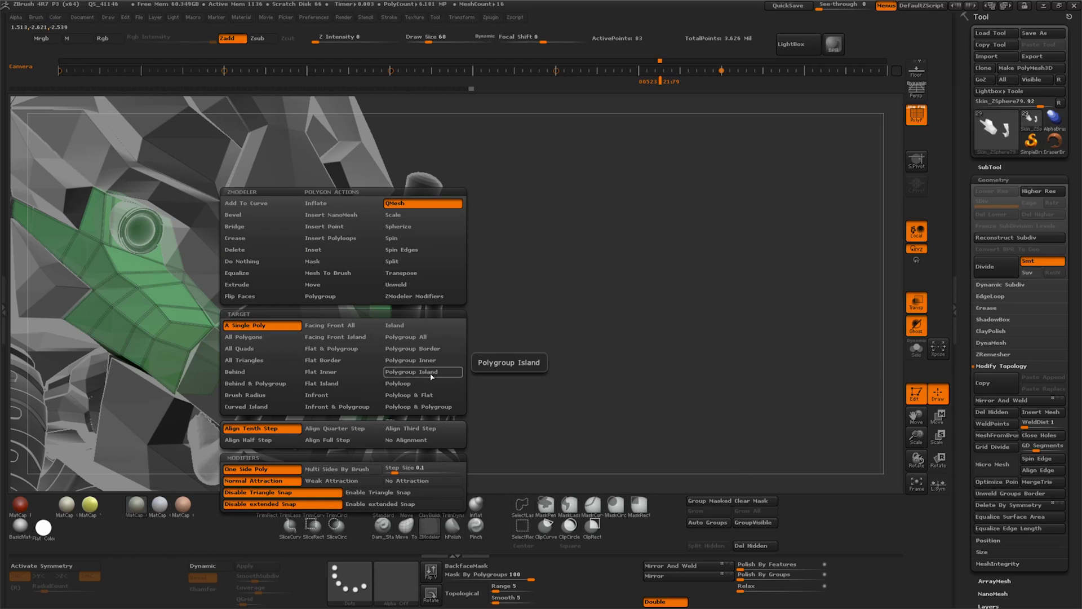
left_click(424, 384)
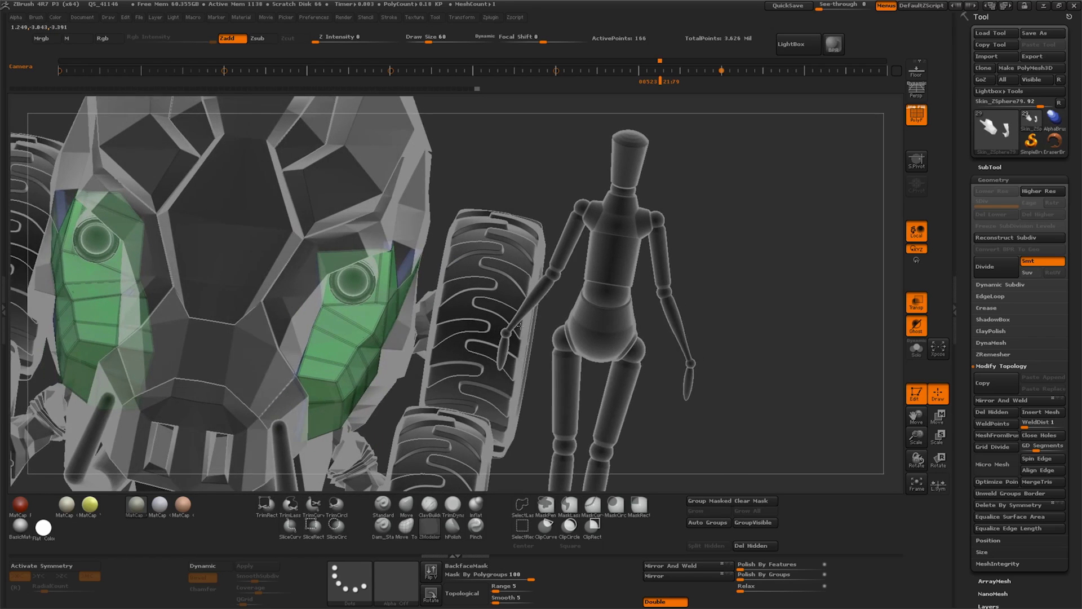
left_click_drag(707, 375, 735, 324)
left_click(937, 416)
left_click(937, 394)
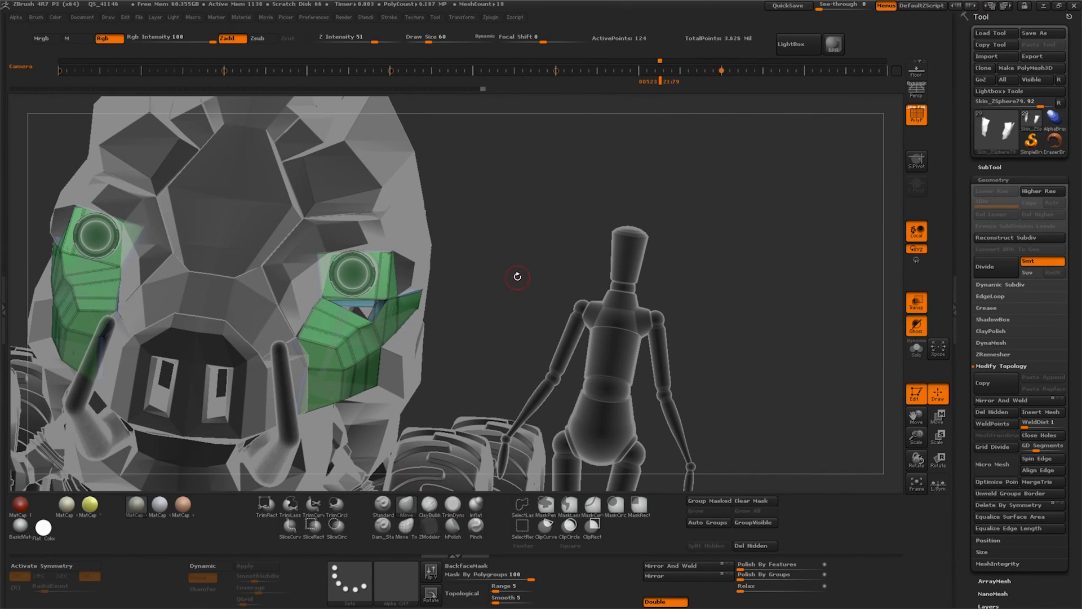
left_click_drag(514, 279, 324, 252)
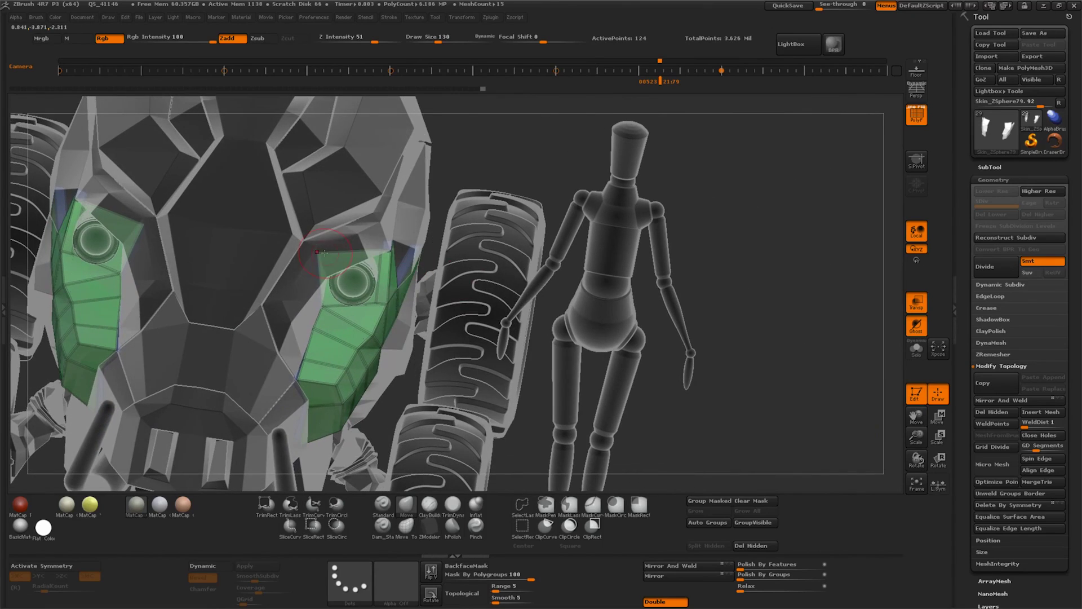
left_click_drag(545, 362, 600, 281)
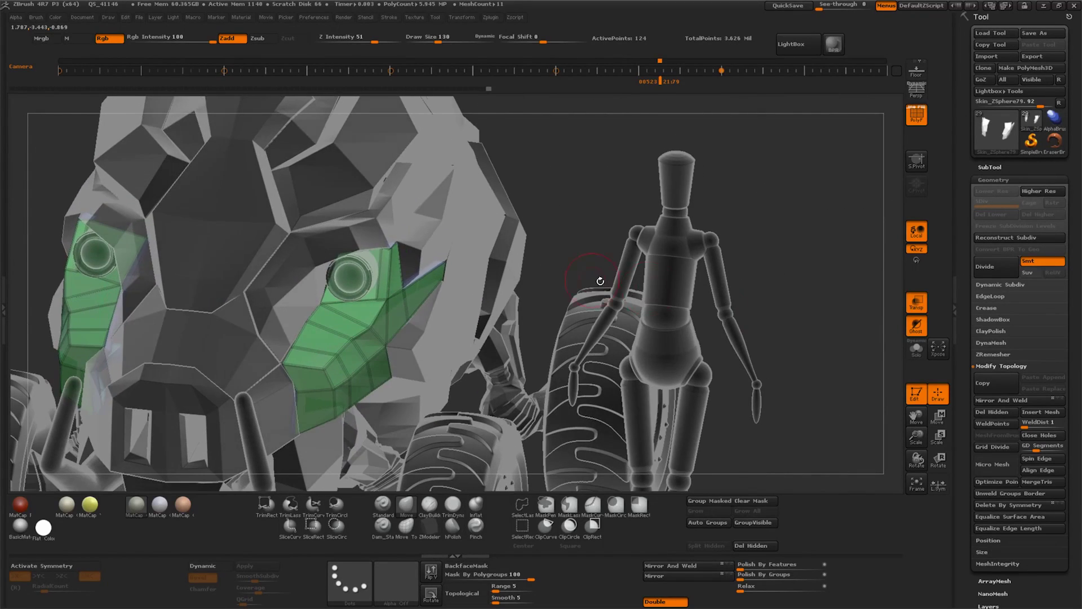
Turn off transparency and make the coloured body armour the active part with all its panels shown
left_click(916, 302)
left_click(387, 213, "alt")
left_click(377, 217, "ctrl+shift")
mouse_move(529, 210)
left_mouse_down()
mouse_move(507, 217)
mouse_move(515, 174)
mouse_move(543, 213)
mouse_move(509, 213)
mouse_move(528, 215)
mouse_move(531, 232)
left_mouse_up()
left_click(550, 144, "ctrl+shift")
left_click_drag(777, 282, 770, 299)
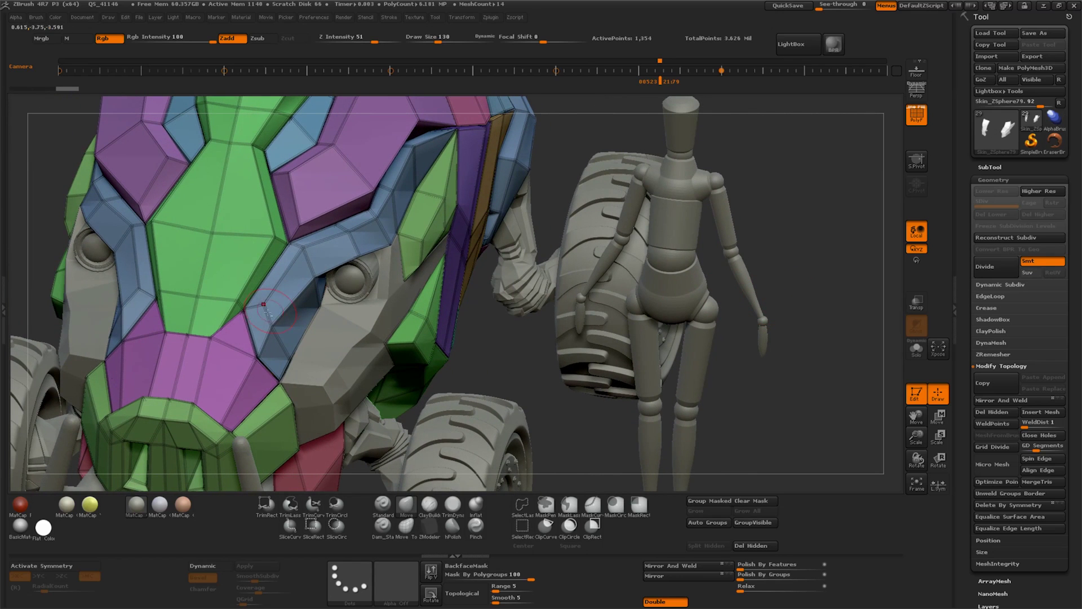
Mark the brow polygons above and in front of the eye as a temporary polygroup with ZModeler
left_click(433, 533)
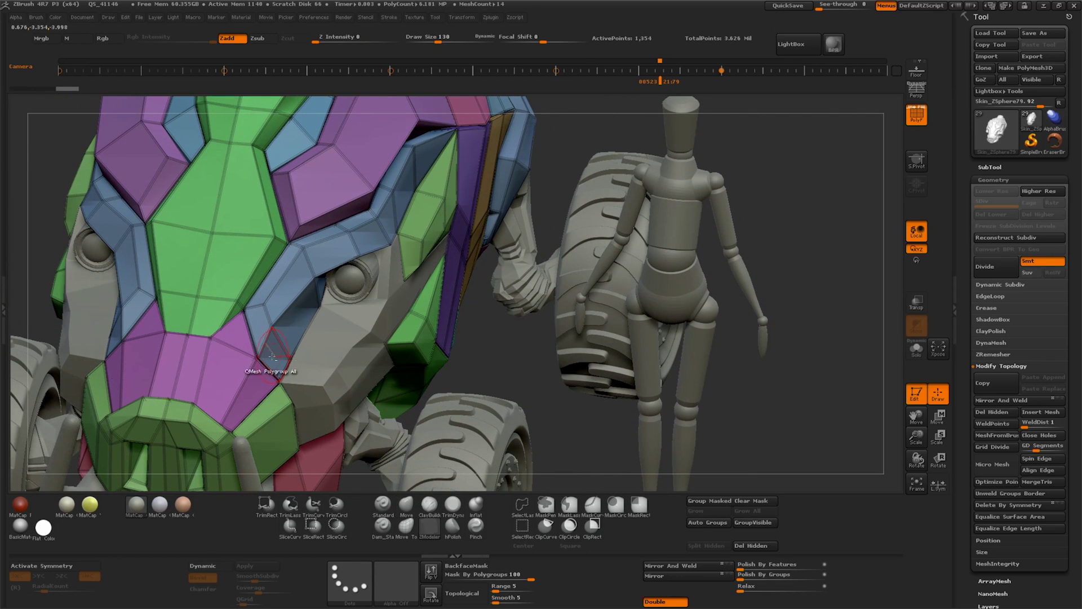
mouse_move(269, 288)
left_mouse_down("alt")
mouse_move(298, 329)
mouse_move(248, 313)
left_mouse_up("alt")
left_click_drag(338, 281, 332, 251, "alt")
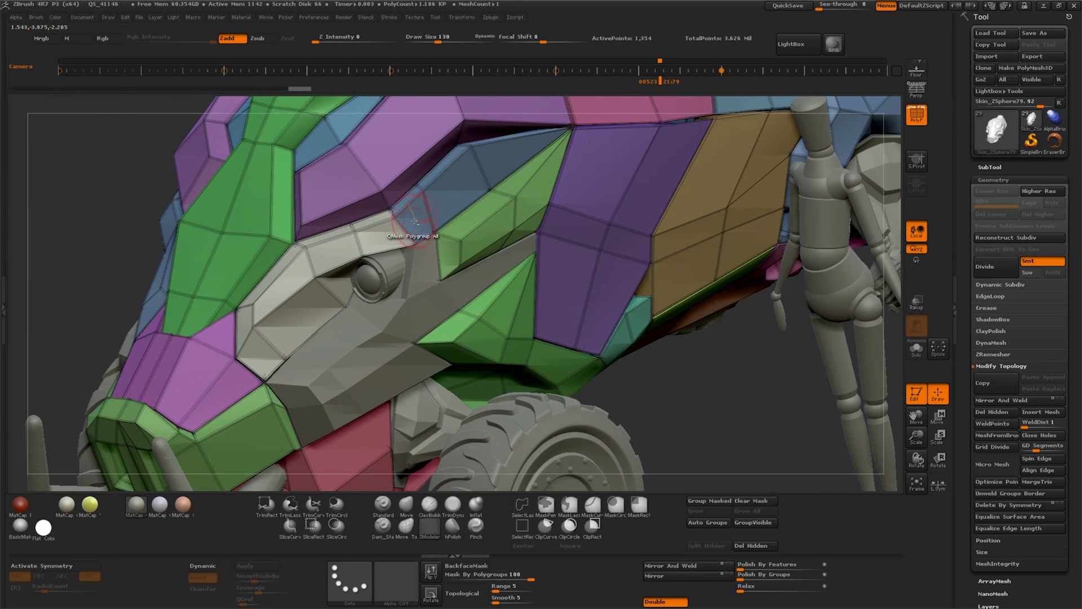
mouse_move(434, 175)
left_mouse_down("alt")
mouse_move(492, 160)
mouse_move(492, 140)
left_mouse_up("alt")
mouse_move(517, 244)
left_mouse_down()
mouse_move(541, 184)
mouse_move(629, 332)
left_mouse_up()
left_click_drag(683, 406, 378, 270)
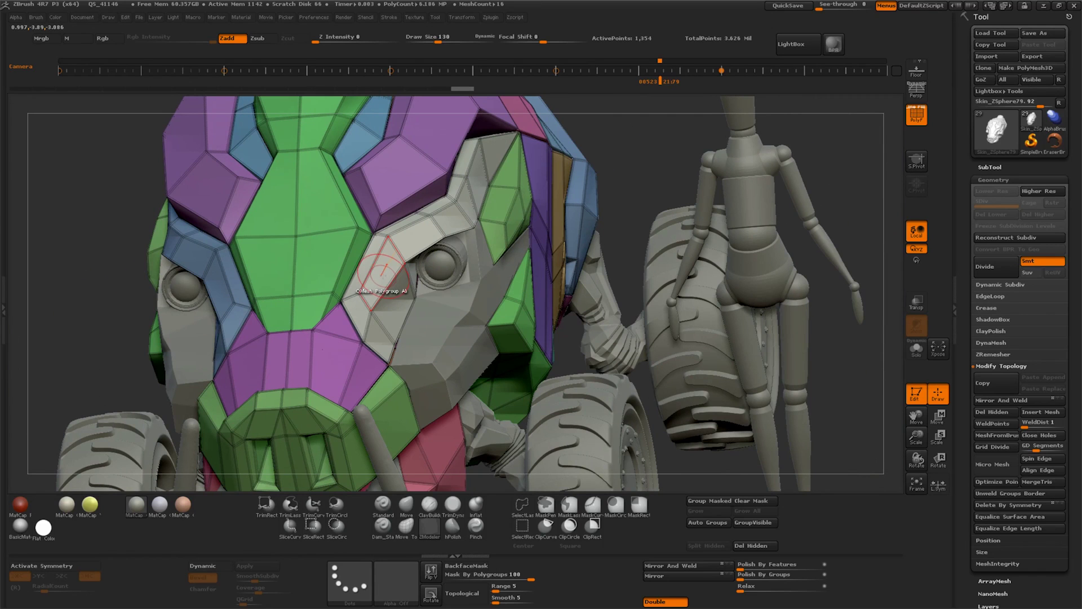
Assign the marked brow polygons their own polygroup with ZModeler and isolate that panel
key("space")
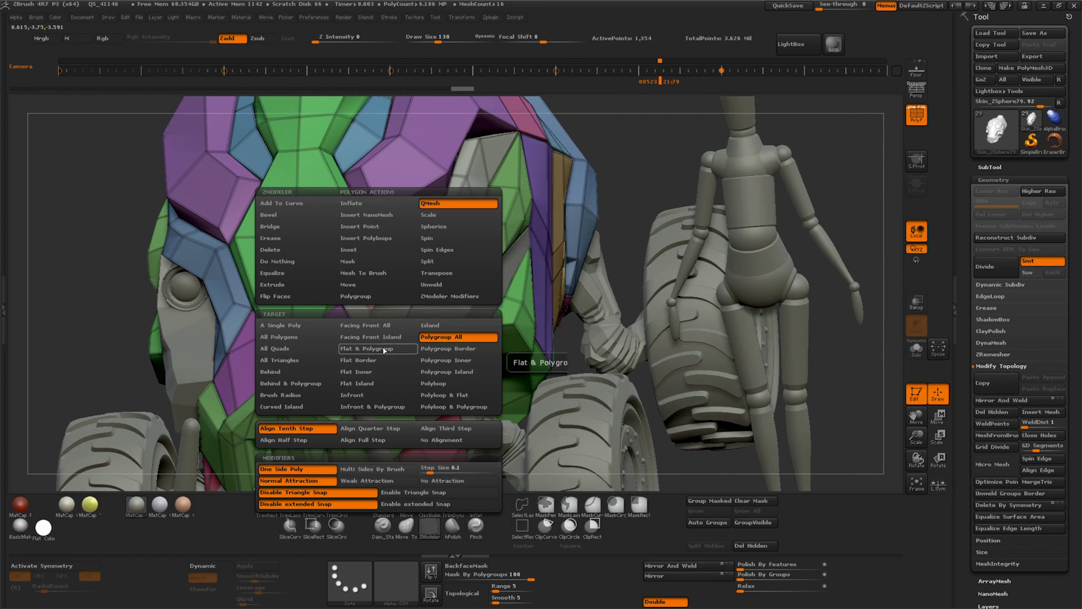
left_click(376, 296)
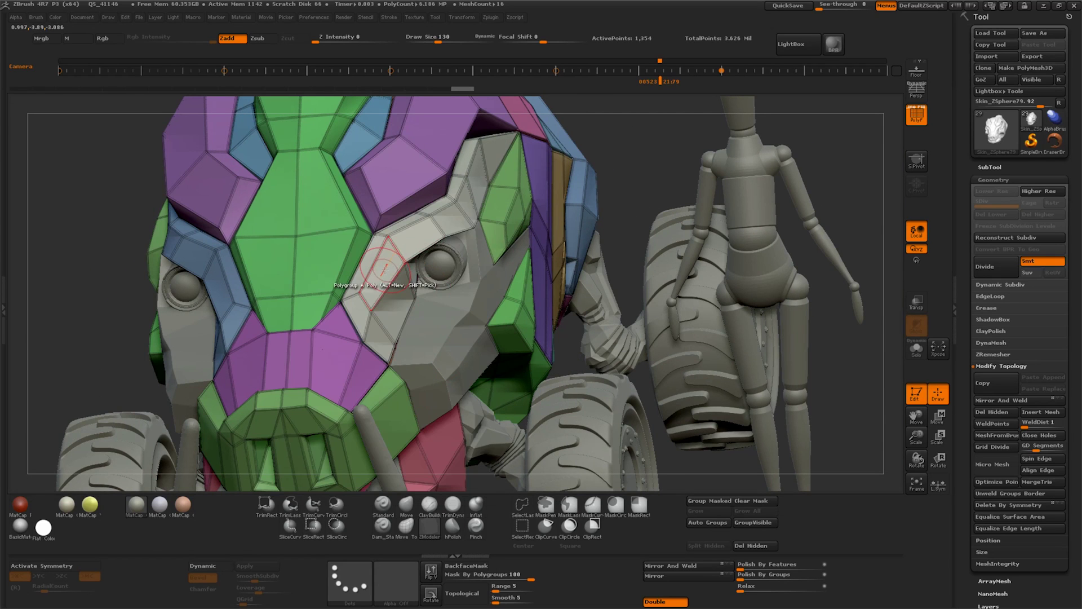
left_click(386, 270)
left_click(372, 311, "ctrl+shift")
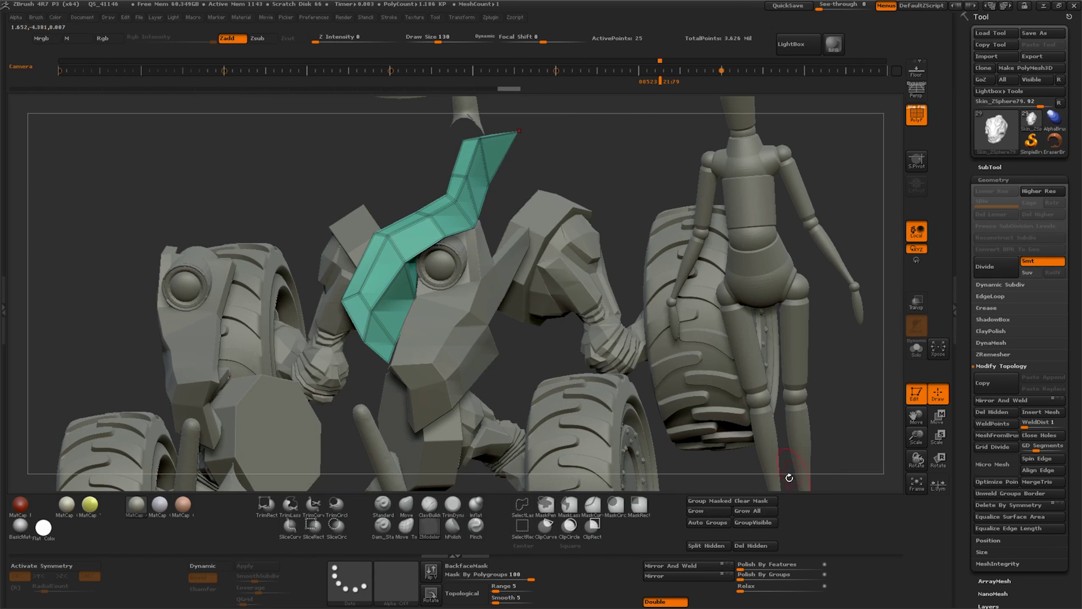
Delete the blue side polygons beneath the isolated brow panel one by one with ZModeler's Delete A Poly
left_click_drag(507, 349, 433, 297)
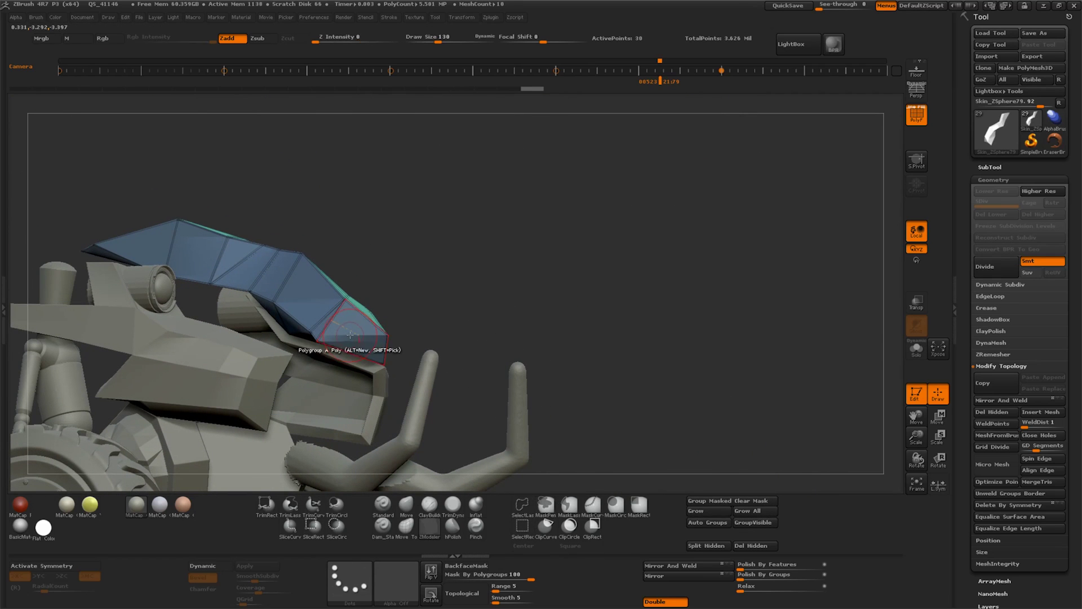
key("space")
left_click(267, 249)
left_click(383, 362)
left_click(332, 327)
left_click(272, 274)
left_click(208, 264)
left_click_drag(348, 201, 144, 291)
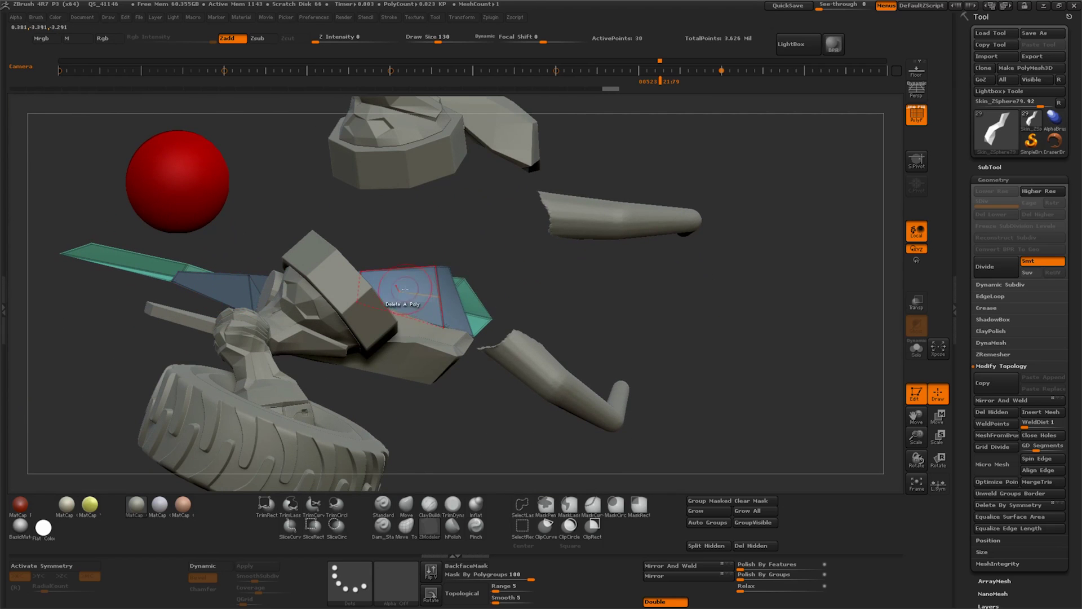
left_click(405, 289)
left_click(455, 292)
left_click_drag(527, 293, 615, 329)
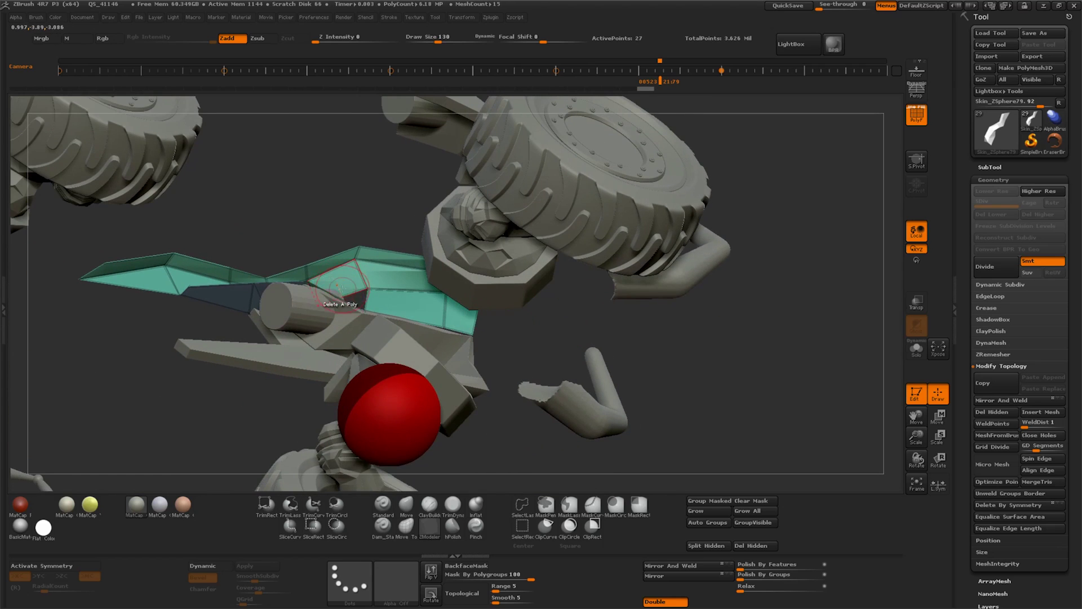
Show only the brow panel in Solo mode to inspect its remaining blue polygon, and make a quick save
right_click_drag(233, 289, 361, 282)
left_click(915, 349)
left_click_drag(916, 436, 350, 361)
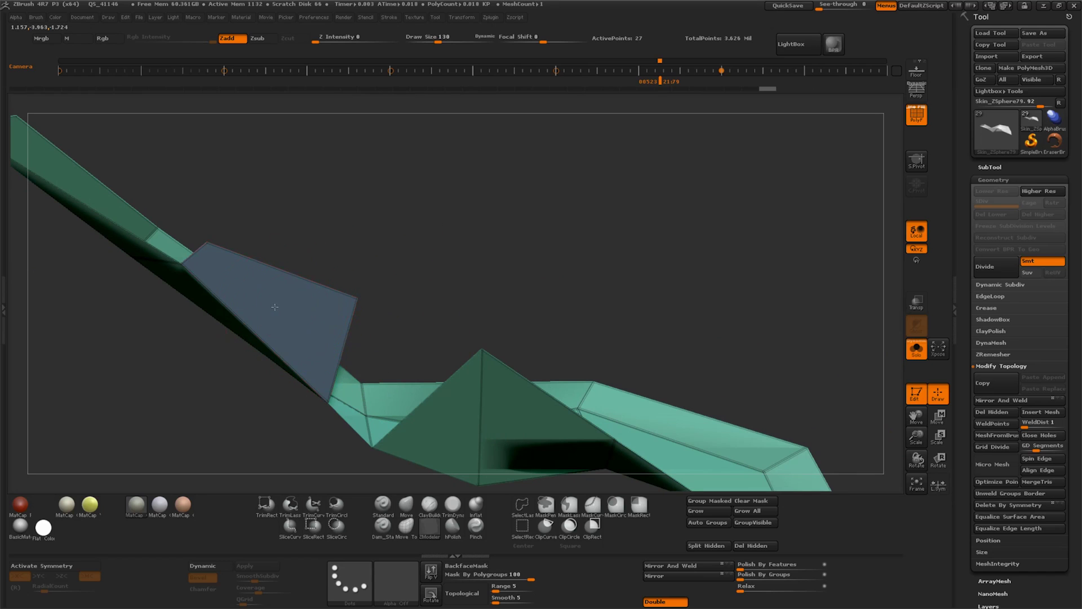
left_click_drag(411, 231, 417, 227)
right_click_drag(313, 304, 348, 260)
right_click_drag(328, 312, 342, 362)
left_click_drag(353, 332, 357, 322)
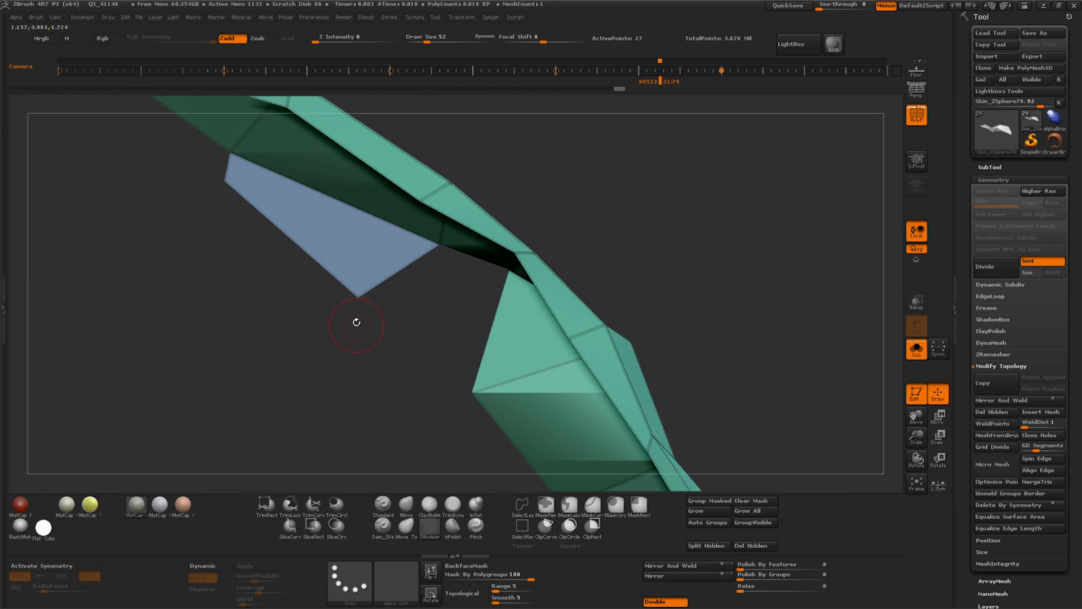
left_click_drag(278, 339, 300, 375)
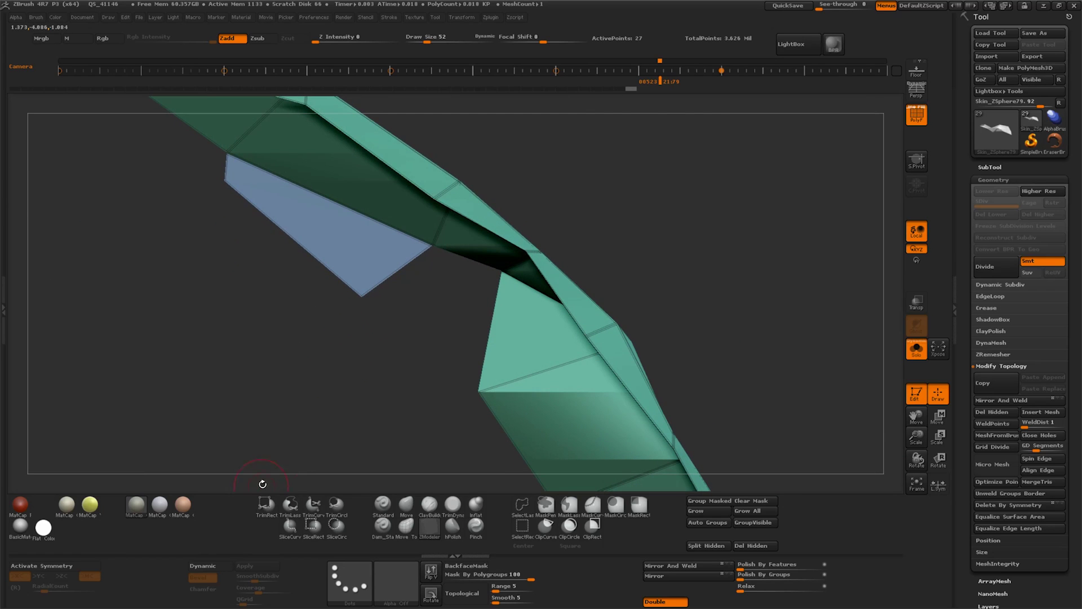
left_click(788, 6)
left_click_drag(687, 338, 668, 250)
left_click_drag(274, 322, 323, 318)
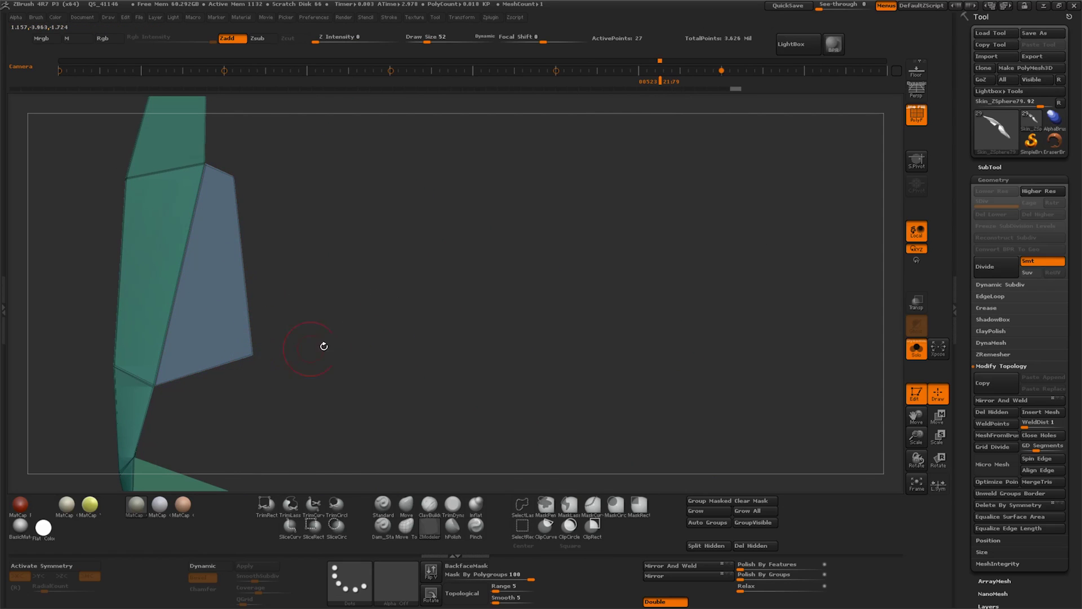
Pull out the free corners of the remaining blue polygon with the Move brush and delete it with ZModeler
left_click(406, 506)
left_click_drag(266, 354, 525, 381)
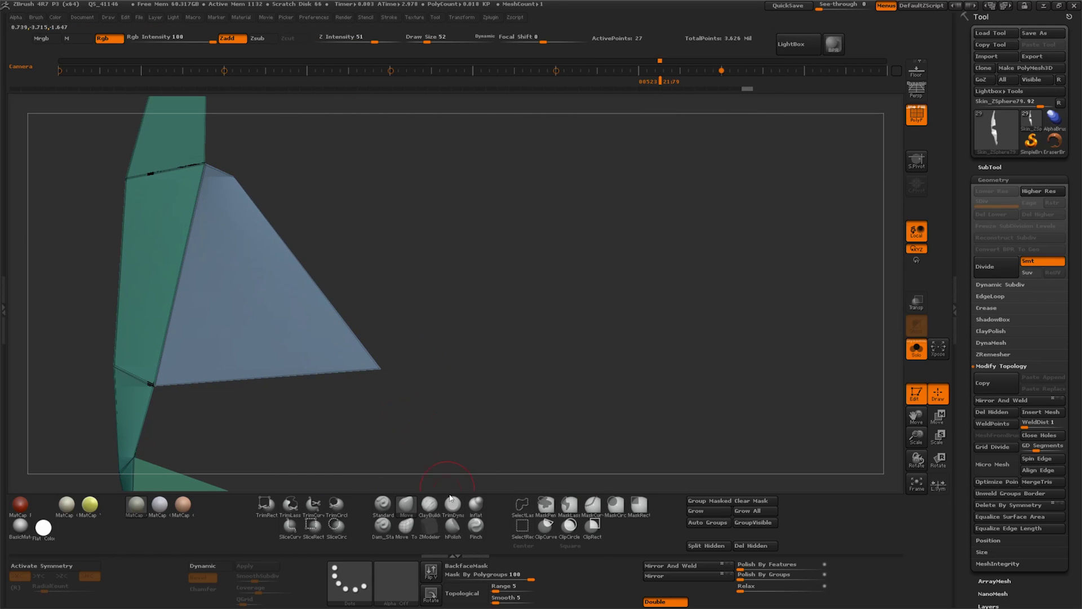
left_click(429, 526)
left_click(405, 503)
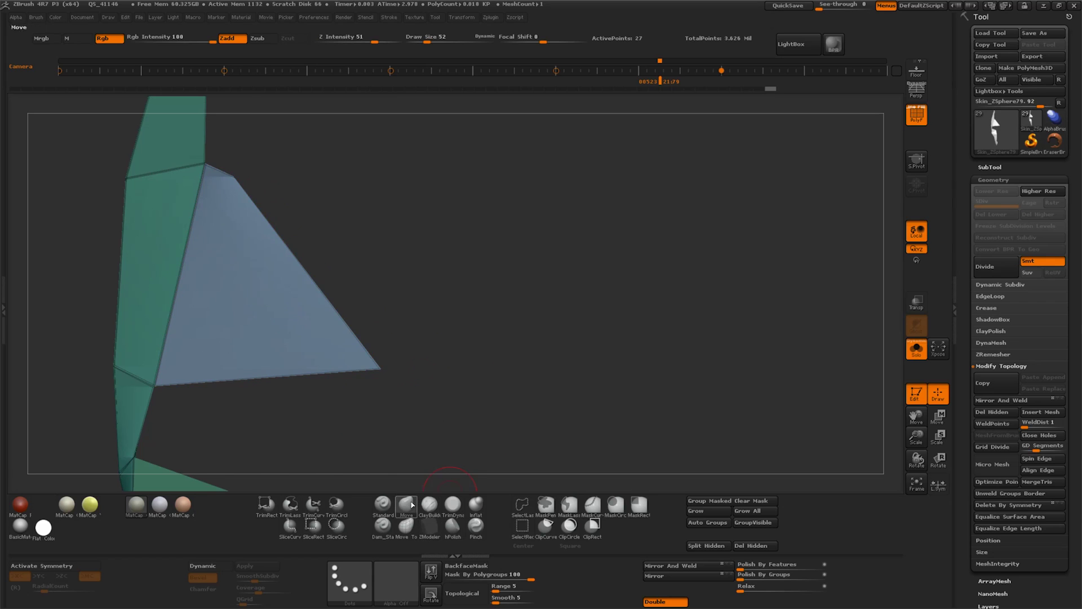
left_click_drag(234, 176, 361, 196)
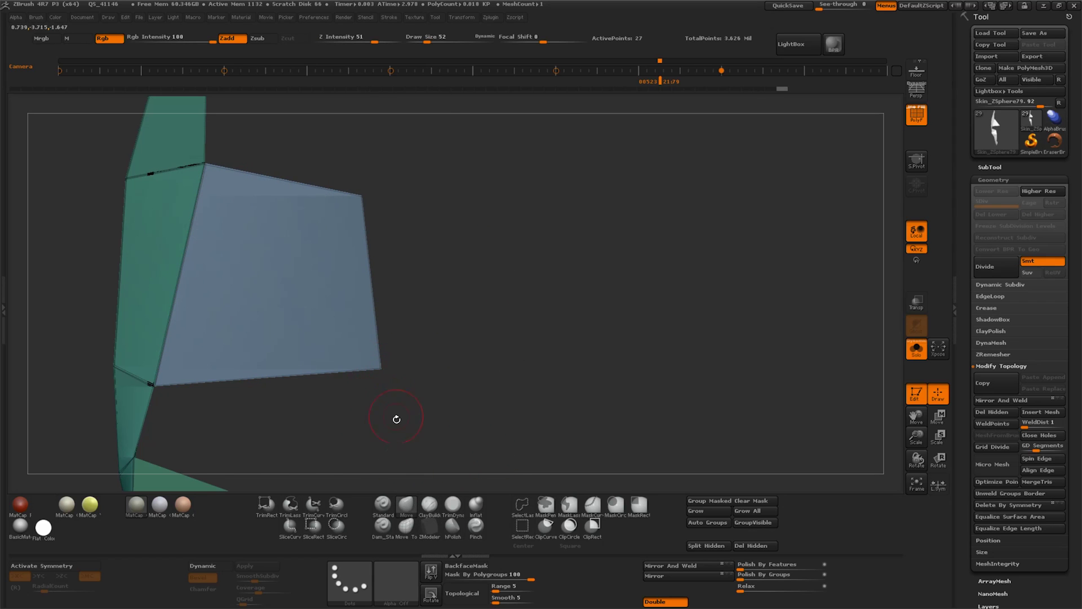
left_click(430, 526)
left_click(281, 295)
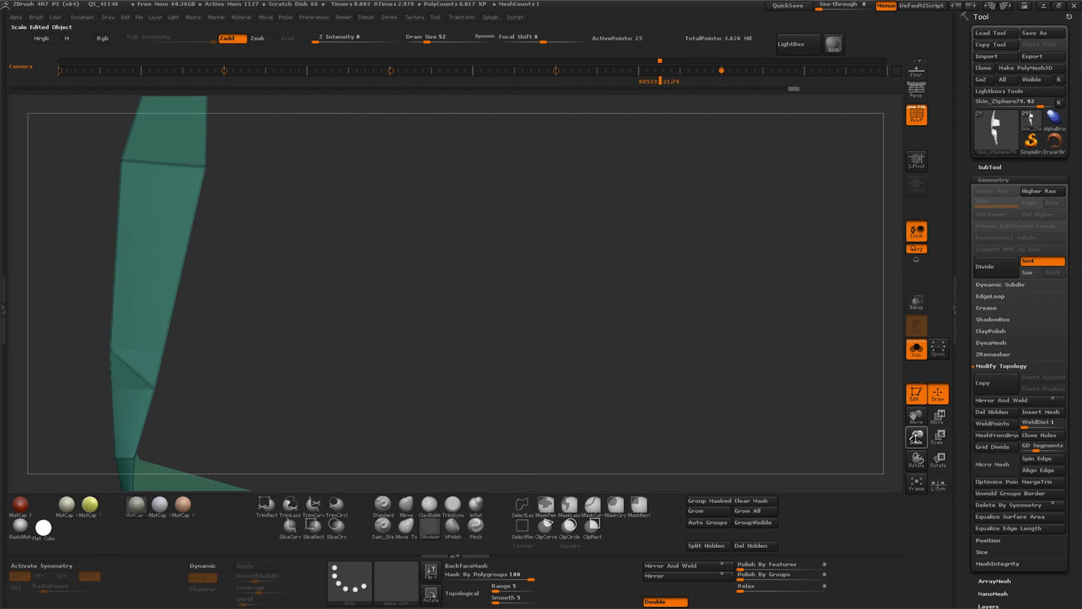
left_click_drag(916, 437, 879, 437)
left_click_drag(565, 278, 599, 318)
key("space")
left_click(471, 205)
left_click_drag(394, 383, 524, 246)
key("ctrl+z")
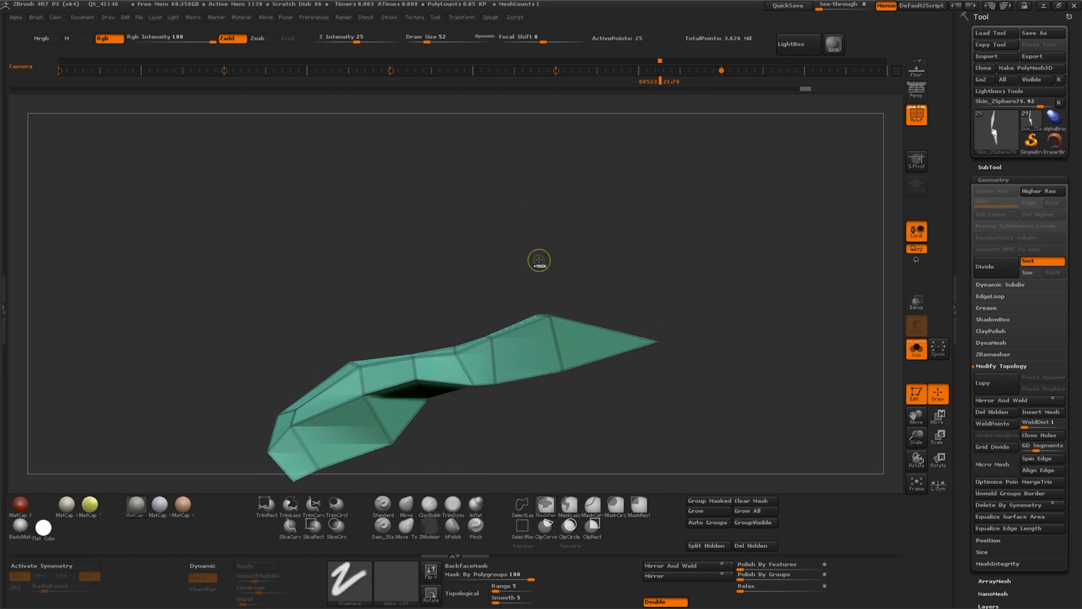
Insert an edge across the narrow middle section of the brow strip with ZModeler
mouse_move(683, 381)
left_mouse_down()
mouse_move(678, 304)
mouse_move(889, 433)
mouse_move(657, 358)
left_mouse_up()
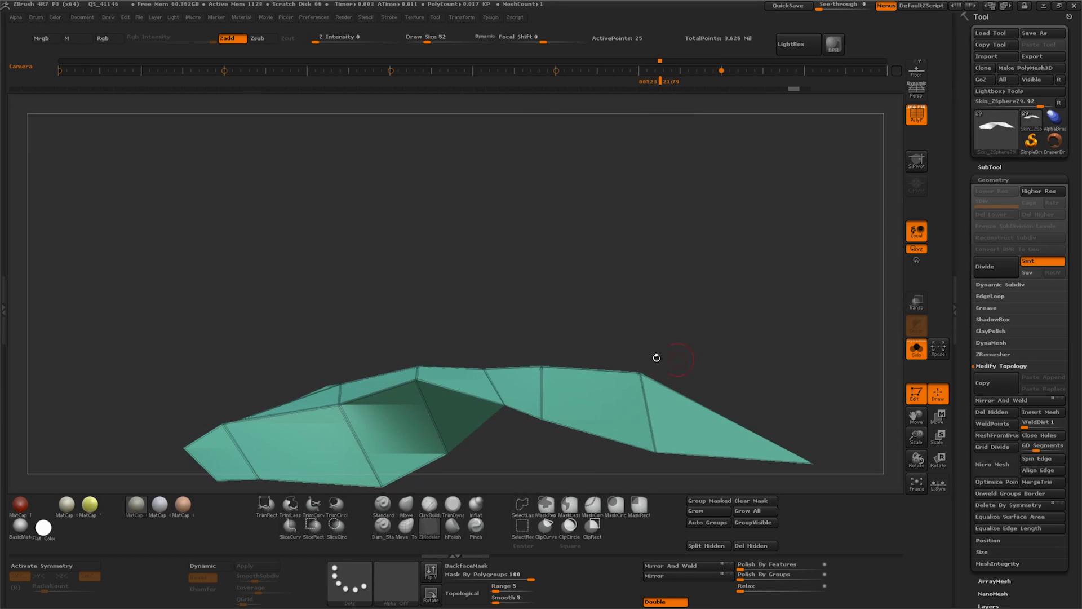
key("space")
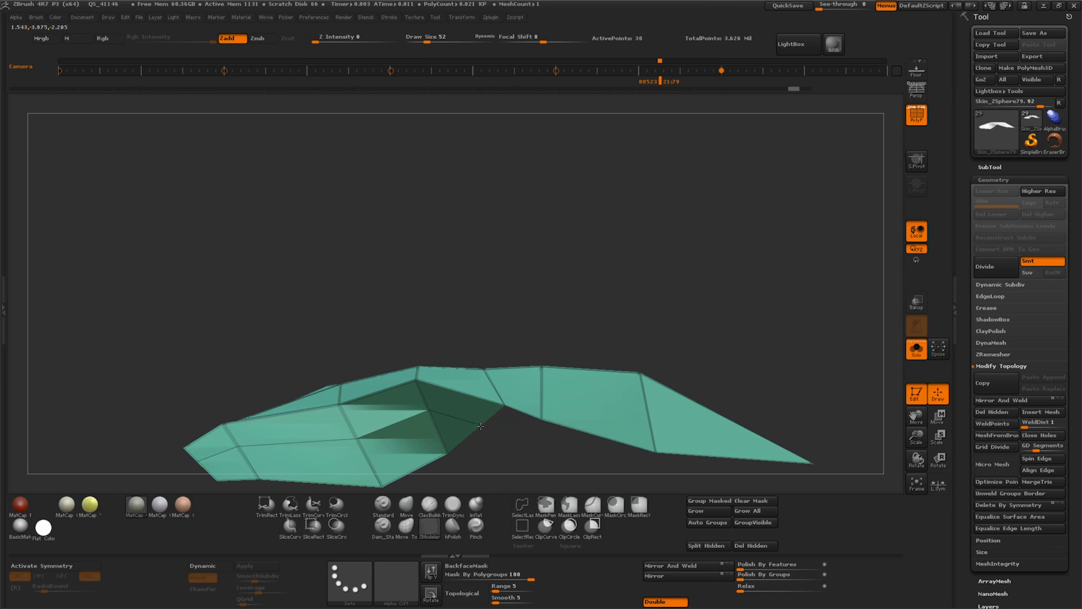
left_click_drag(480, 426, 589, 380)
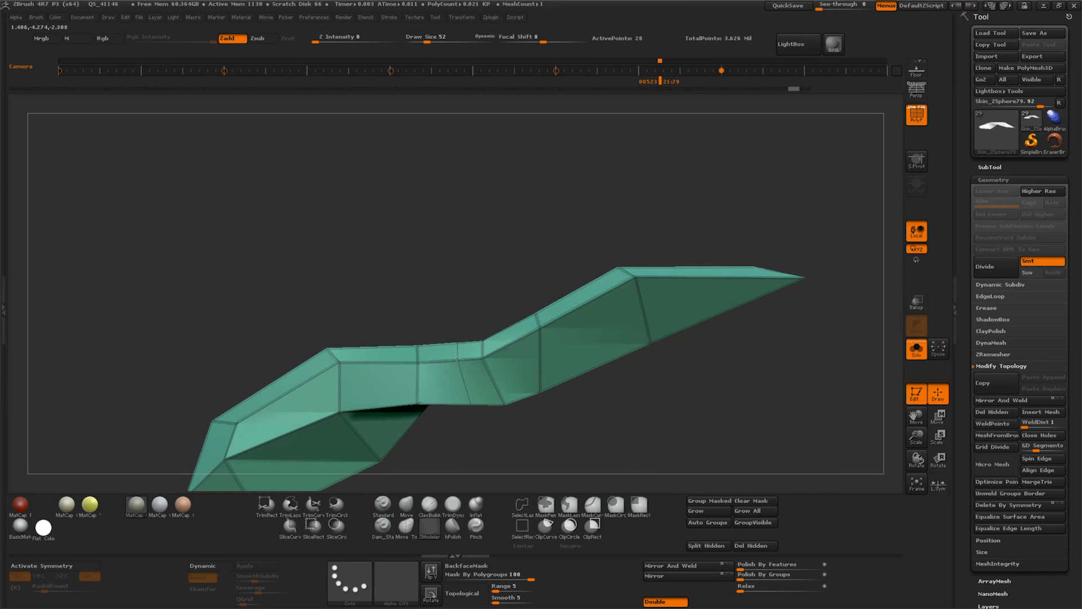
left_click_drag(474, 394, 488, 423)
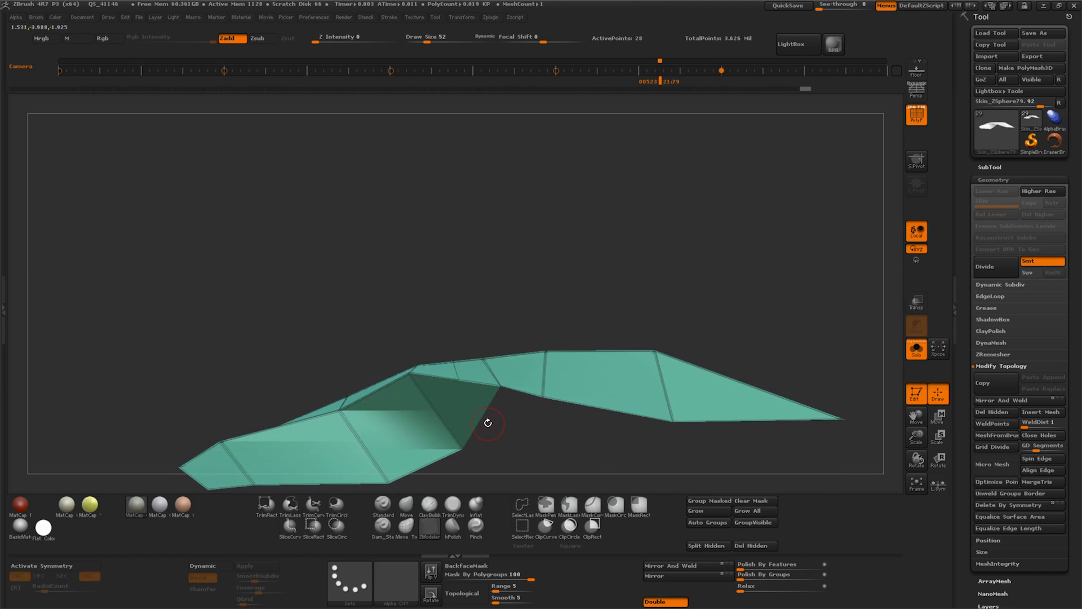
Reposition the corner point beside the inner eye-socket flap of the brow panel with the Move brush
left_click_drag(489, 338, 573, 269)
left_click(405, 507)
mouse_move(496, 321)
left_mouse_down()
mouse_move(458, 377)
mouse_move(541, 276)
mouse_move(552, 283)
mouse_move(555, 299)
mouse_move(460, 404)
left_mouse_up()
left_click(437, 518)
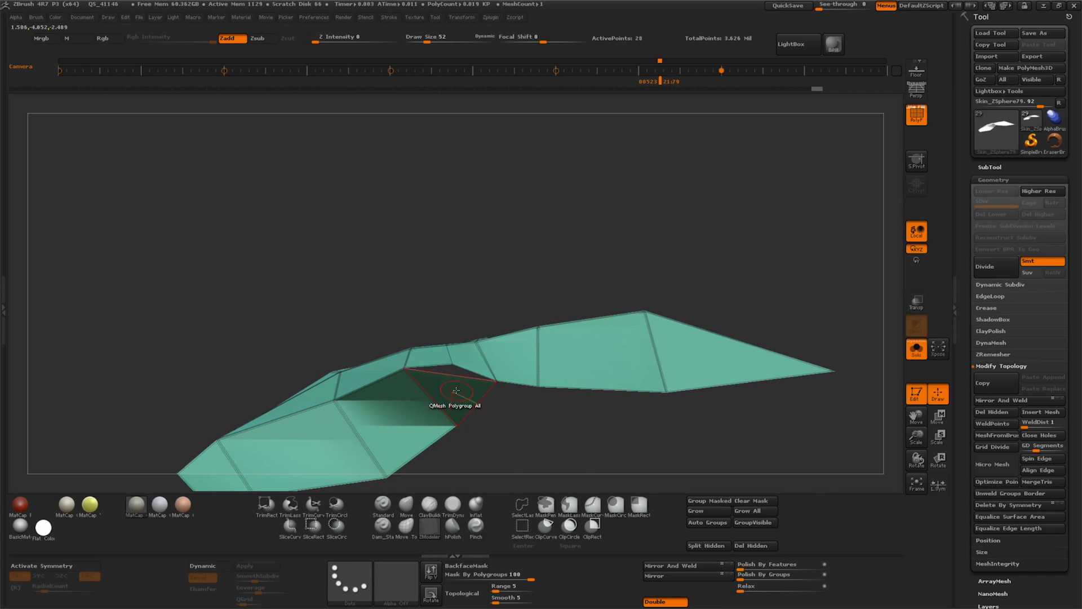
Delete the dark polygon joining the inner socket flap to the brow strip with ZModeler
key("space")
key("space")
left_click(376, 251)
left_click(462, 399)
left_click_drag(463, 401, 437, 408)
Try to bridge the free edge of the inner eye-socket flap to the brow strip with ZModeler
key("space")
left_click(343, 343)
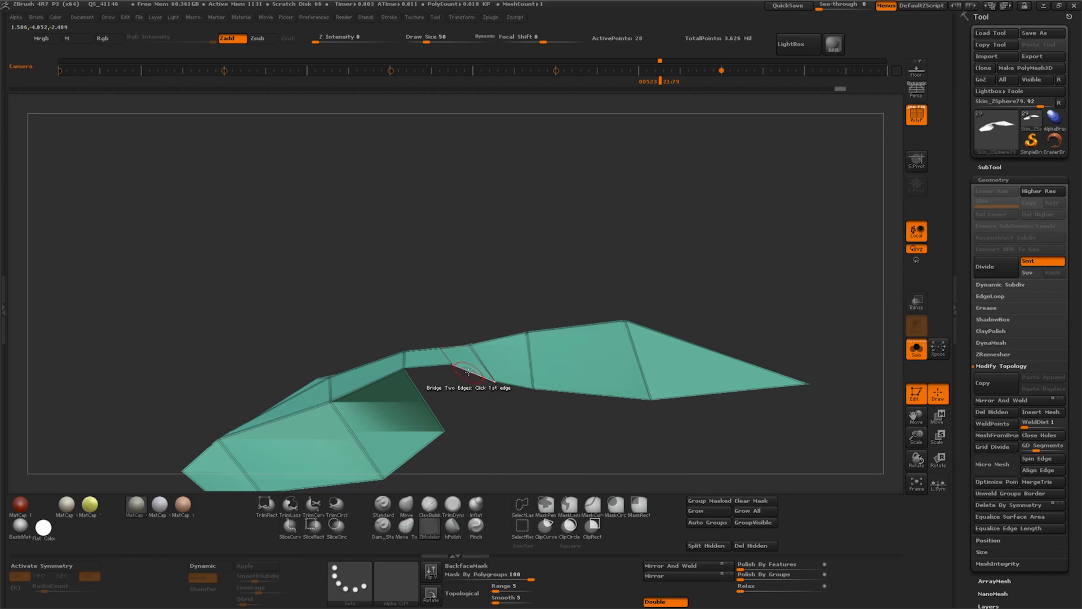
left_click_drag(431, 405, 479, 440)
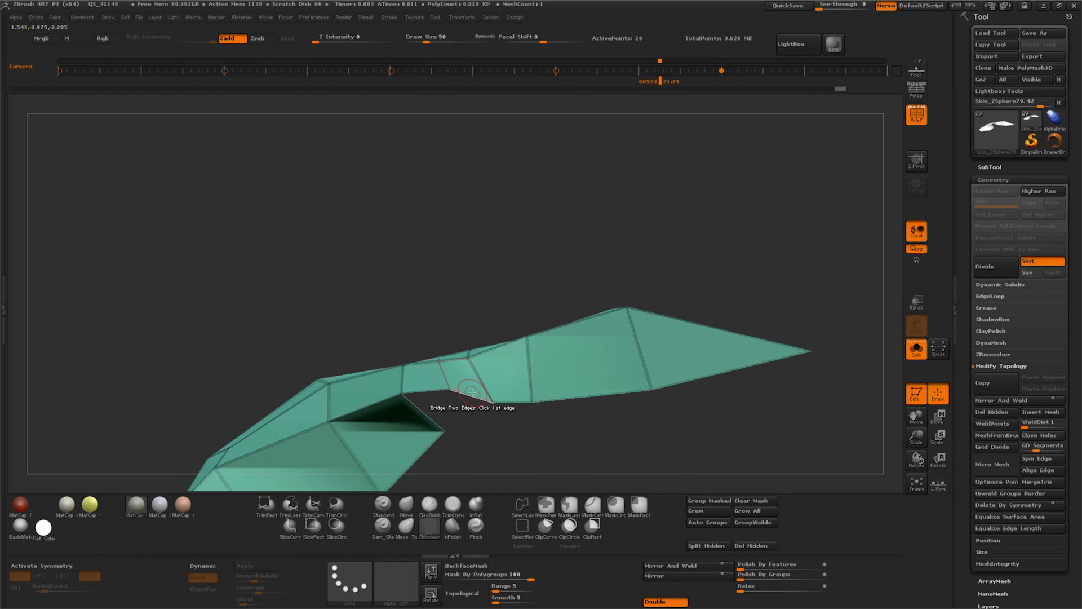
left_click_drag(430, 414, 454, 411)
key("space")
left_click(513, 402)
key("space")
left_click_drag(626, 432, 415, 432)
left_click(472, 381)
left_click_drag(454, 381, 684, 217)
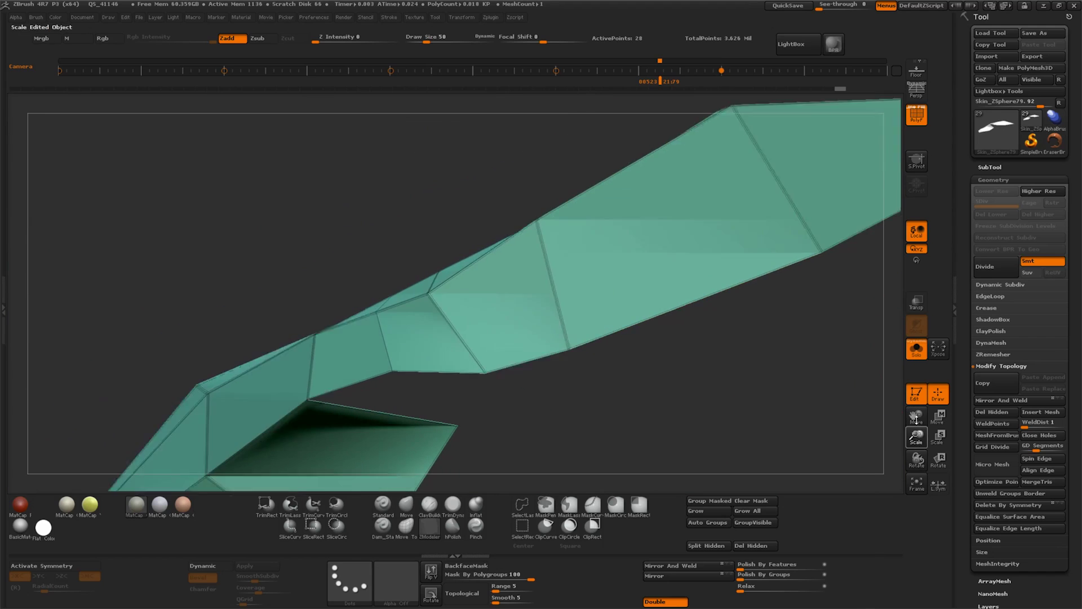
Try unwelding the free edge of the inner eye-socket flap and undo the change
left_click_drag(915, 420, 755, 500)
left_click_drag(648, 394, 531, 313)
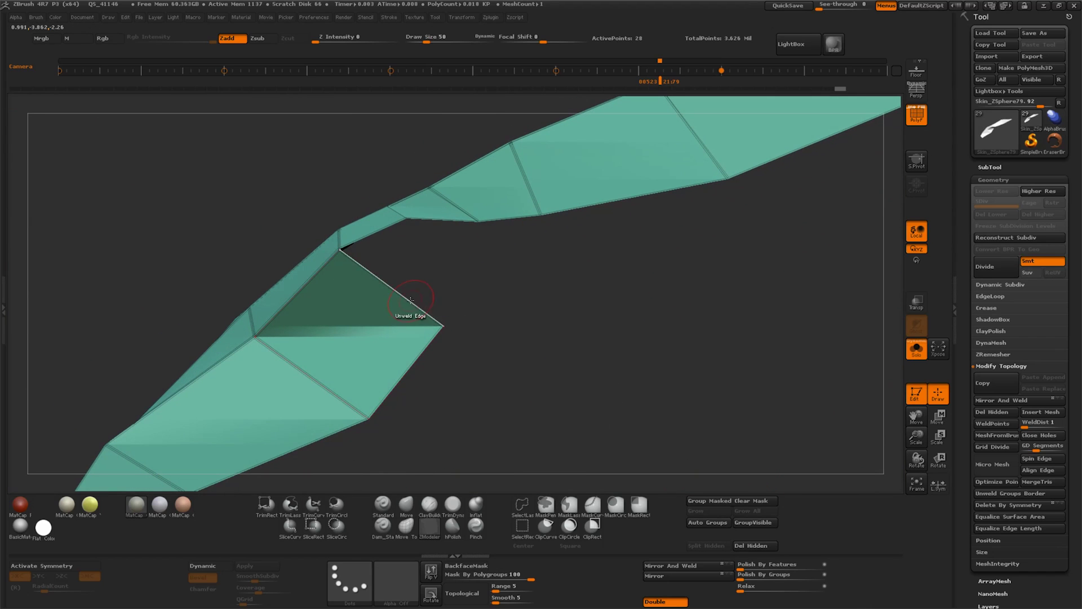
left_click(398, 312)
key("ctrl+z")
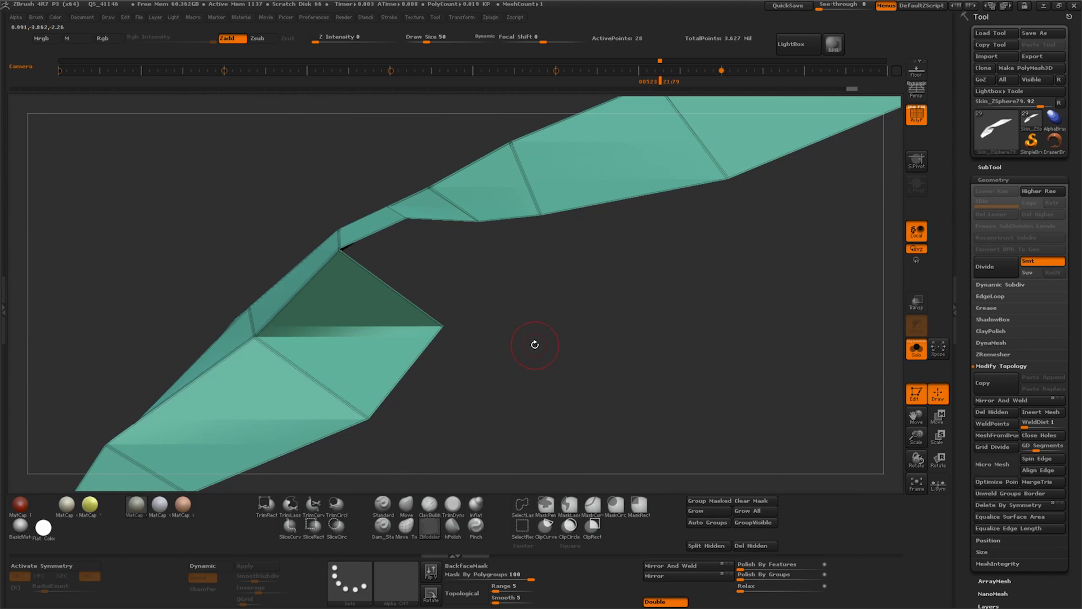
Set ZModeler to work on the socket flap's free edge and delete the brow panel's hidden geometry
key("space")
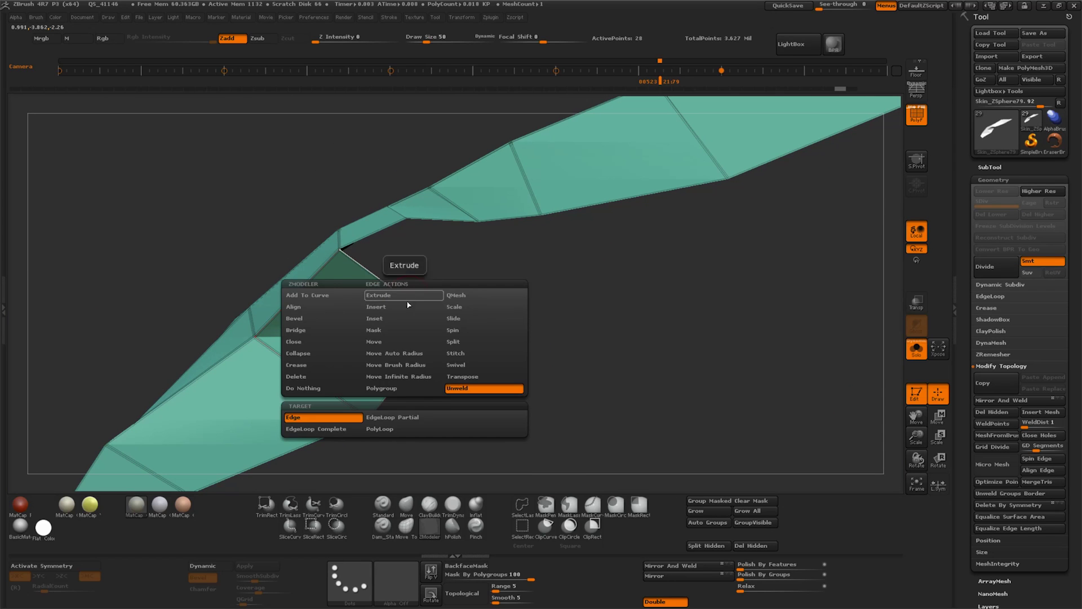
left_click(315, 329)
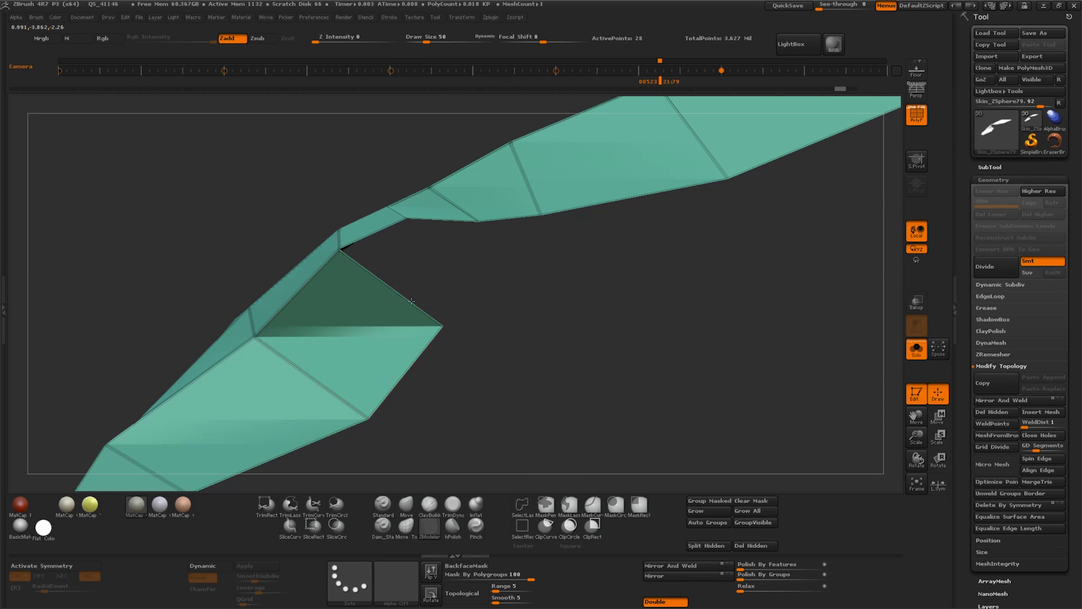
left_click_drag(493, 264, 448, 291)
key("space")
left_click(527, 318)
left_click(755, 546)
left_click(990, 167)
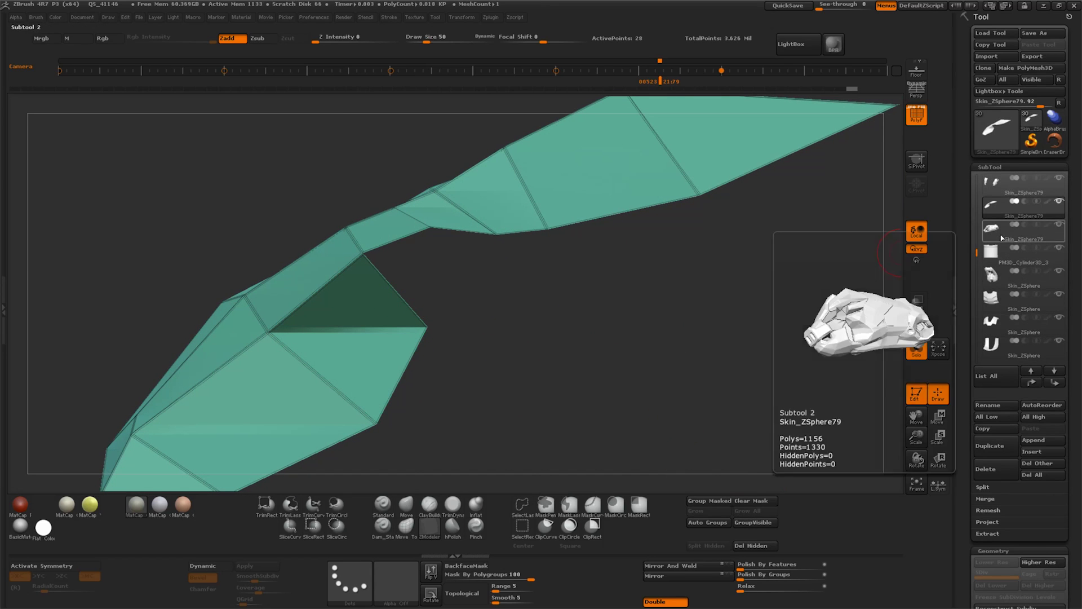
Build a new polygon from the socket flap's free edge toward the brow strip and stitch its corner points to the strip's lower edge
left_click_drag(467, 264, 458, 319)
left_click_drag(762, 458, 346, 364)
left_click_drag(429, 319, 386, 379)
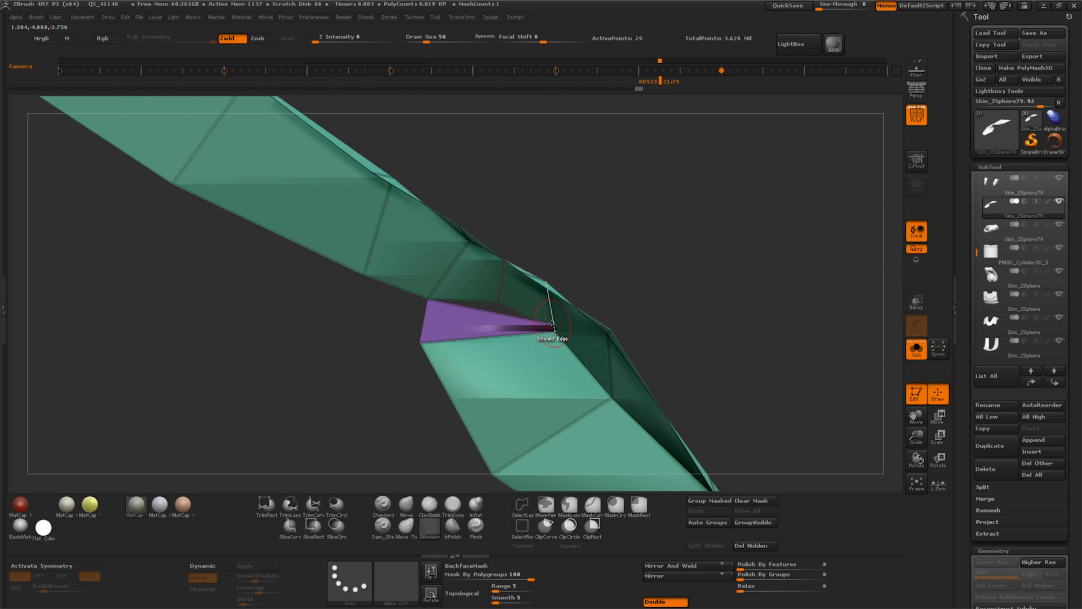
left_click_drag(641, 257, 755, 282)
left_click_drag(740, 213, 752, 205)
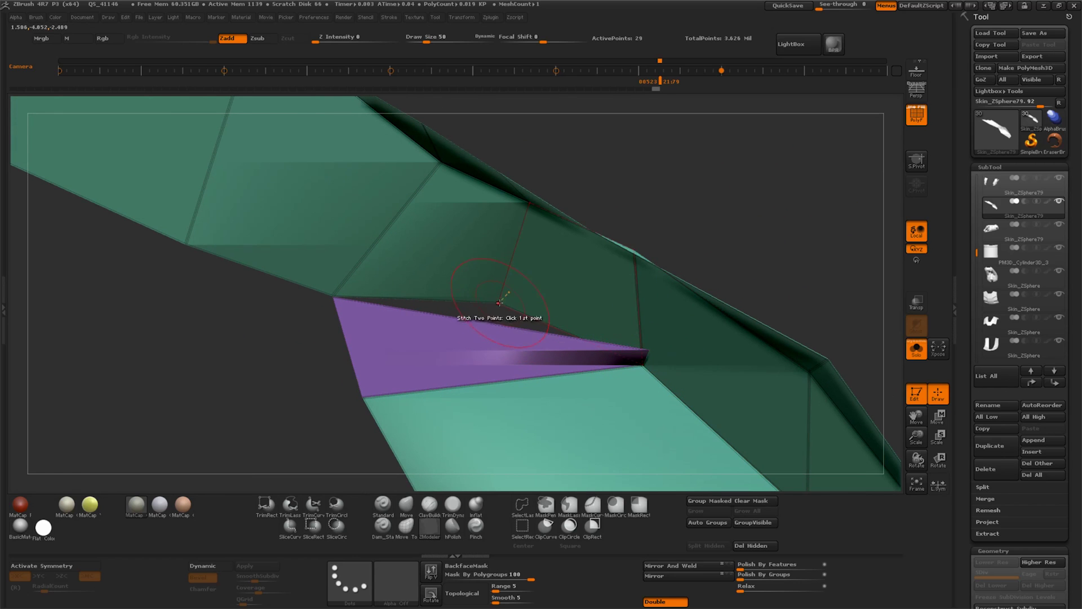
left_click(643, 350)
left_click(498, 303)
Assign the whole brow panel to a single polygroup
left_click_drag(626, 215, 689, 482)
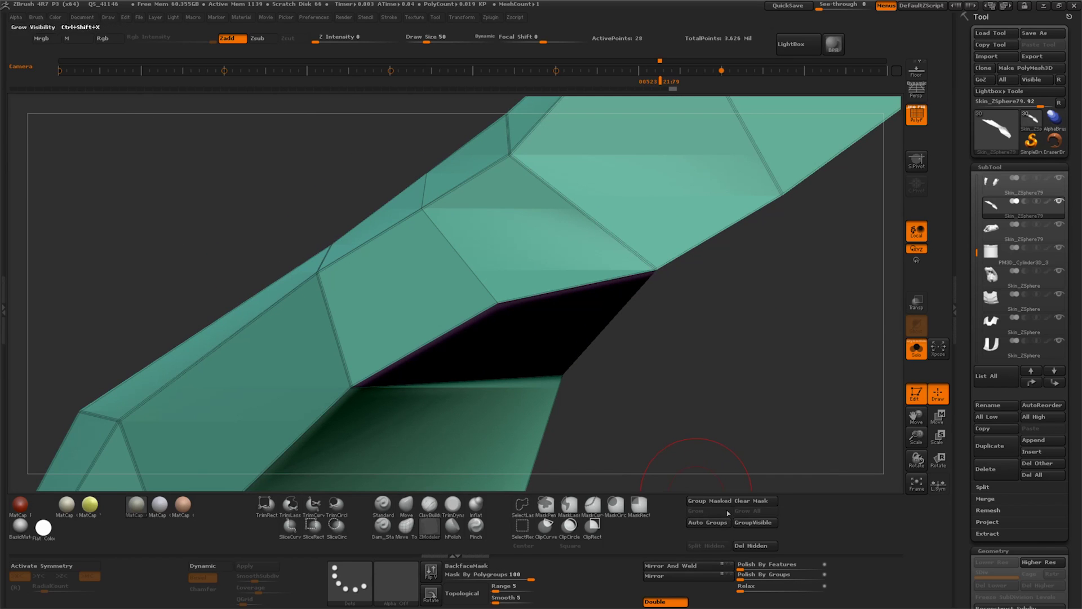
left_click_drag(773, 488, 591, 387, "alt")
key("ctrl+w")
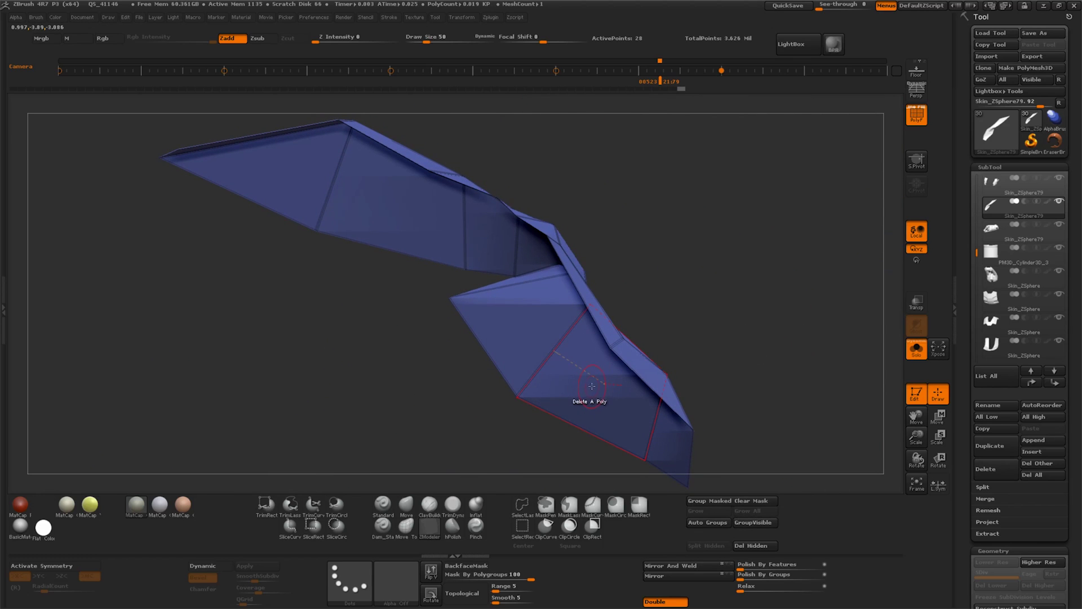
Thicken the entire brow panel with ZModeler's QMesh Polygroup All and show the other subtools again
key("space")
left_click(669, 205)
left_click_drag(727, 265, 754, 344)
left_click_drag(585, 318, 575, 331)
left_click_drag(715, 270, 749, 337)
left_click(916, 348)
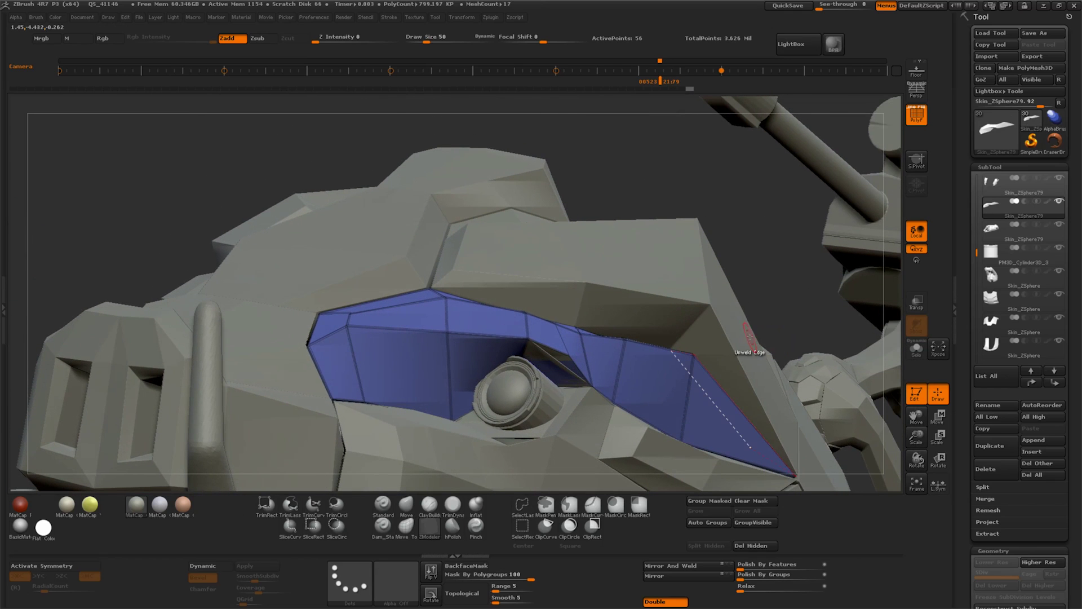
Isolate the head subtool and examine its polygroups around the eye socket
left_click(707, 310, "alt")
left_click(916, 349)
left_click_drag(806, 314, 766, 318)
left_click(543, 374, "ctrl+shift")
left_click_drag(700, 287, 780, 302)
left_click(780, 302, "ctrl+shift")
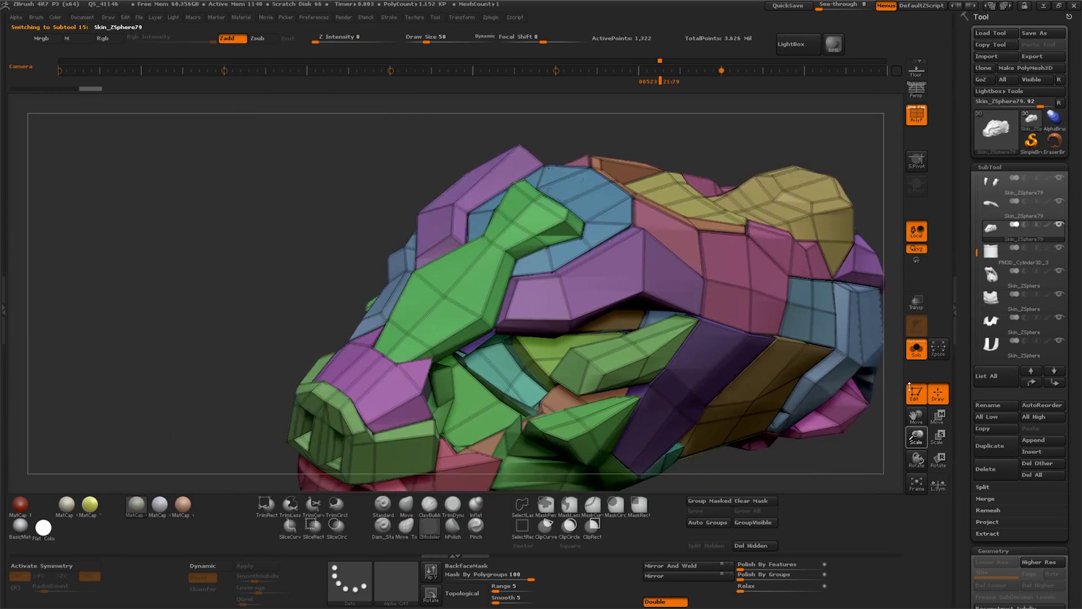
left_click_drag(909, 386, 904, 361)
left_click_drag(824, 333, 698, 382)
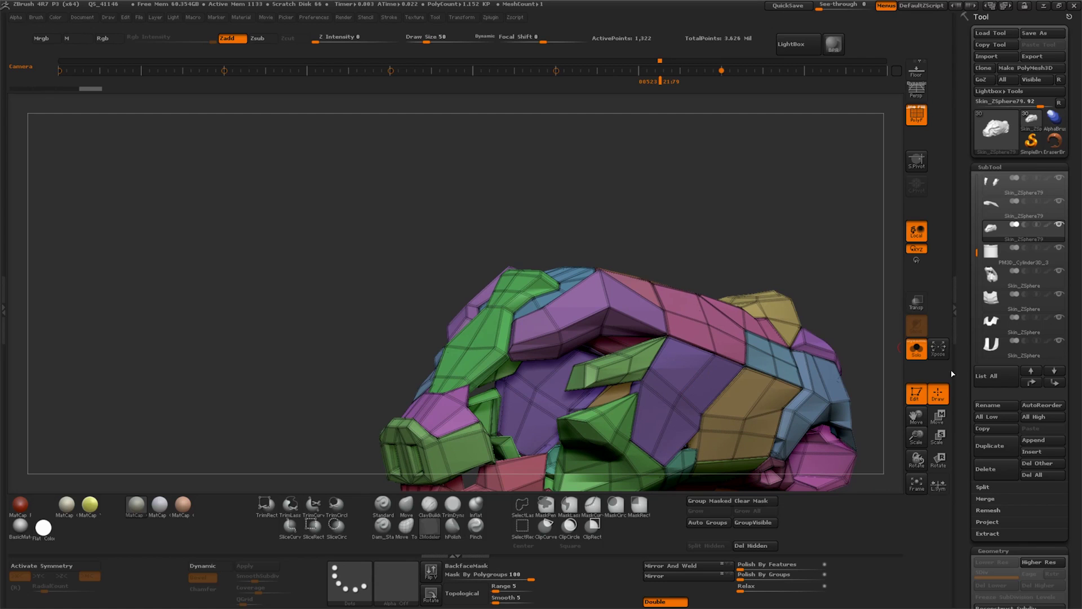
Merge the cheek panel subtool down with the thickened brow panel subtool
left_click(1009, 205)
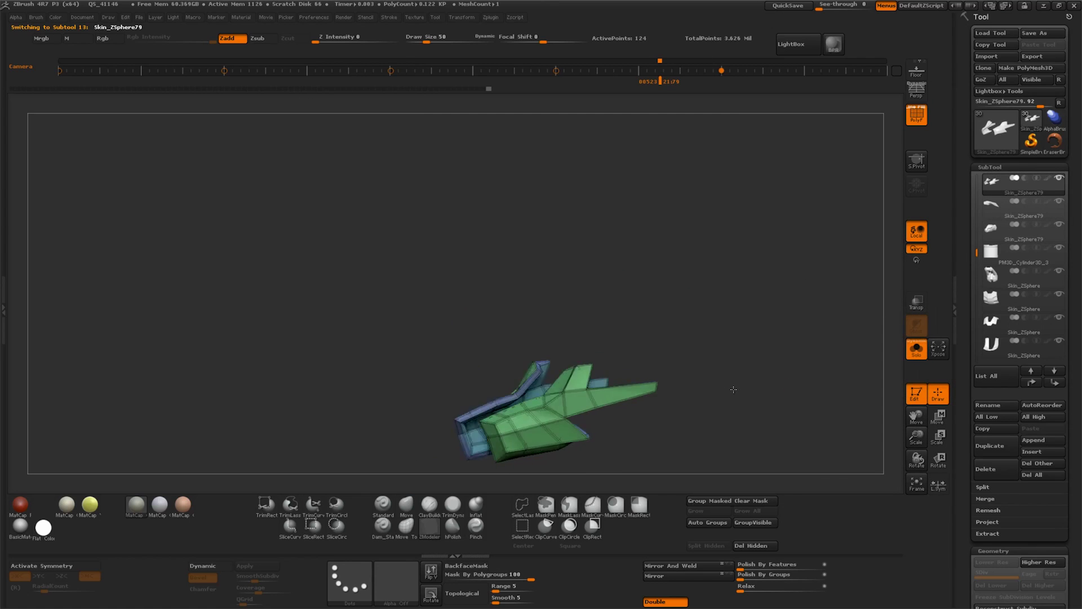
left_click(993, 499)
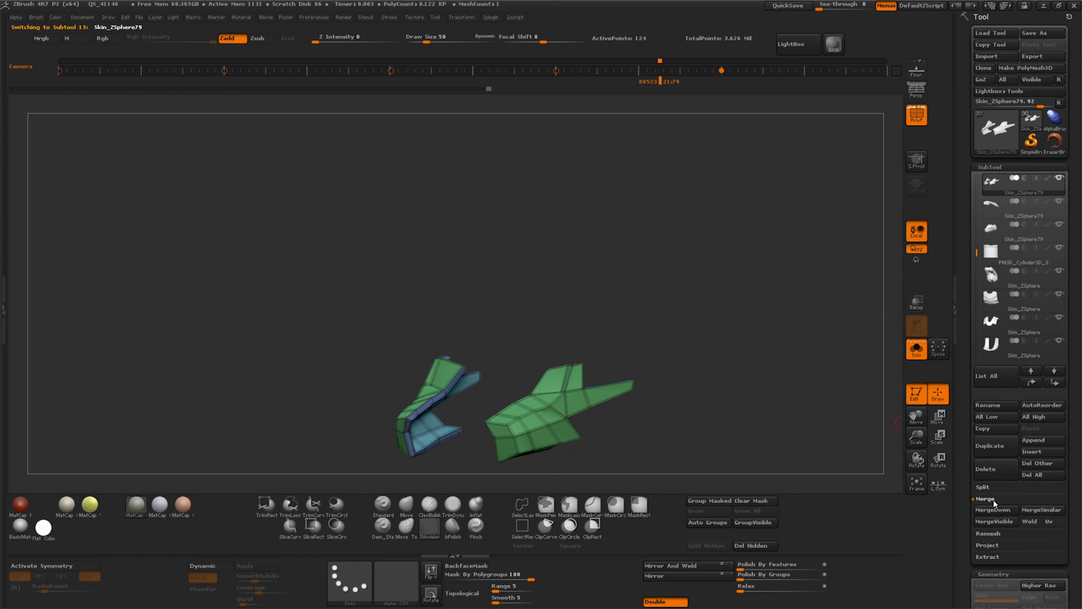
left_click(992, 510)
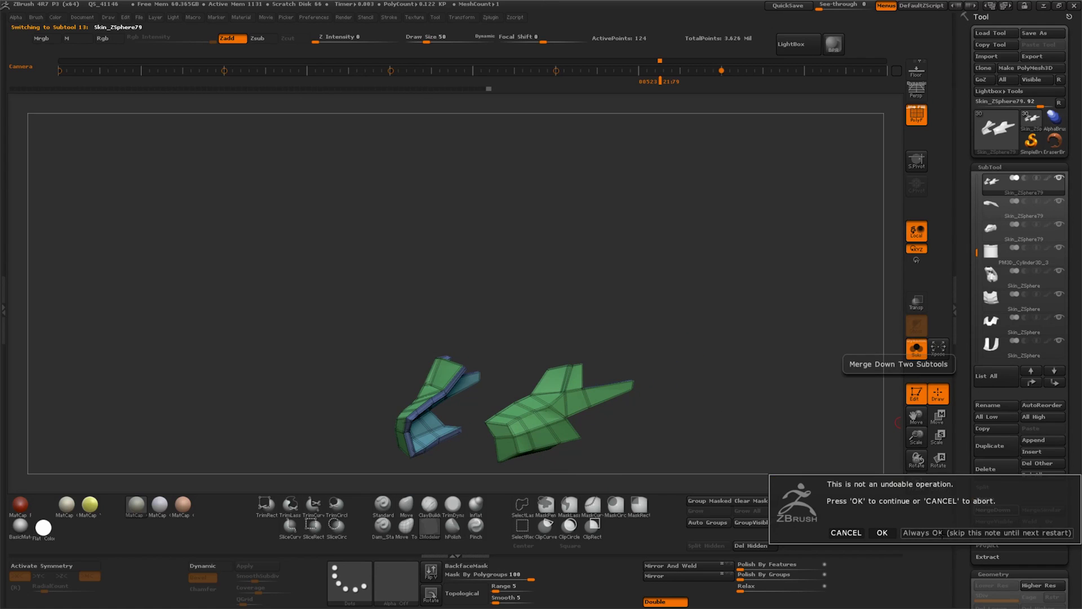
left_click(881, 532)
left_click_drag(930, 469, 738, 443)
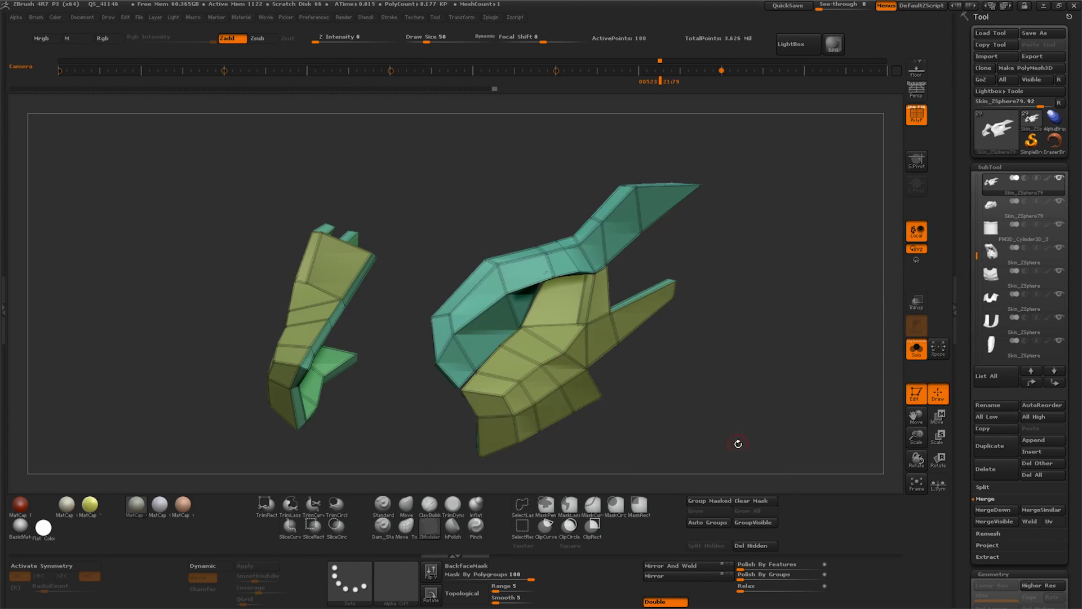
Auto-group the merged brow and cheek pieces, then mirror and weld them so both sides match
left_click(714, 525)
right_click_drag(586, 358, 601, 339)
left_click(678, 575)
left_click(674, 566)
Examine the fit between the mirrored brow and cheek panels with the polyframe hidden
mouse_move(693, 388)
left_mouse_down()
mouse_move(687, 371)
mouse_move(693, 389)
mouse_move(785, 451)
left_mouse_up()
left_click_drag(917, 437, 921, 417)
left_click(937, 417)
key("q")
left_click_drag(496, 496, 496, 345)
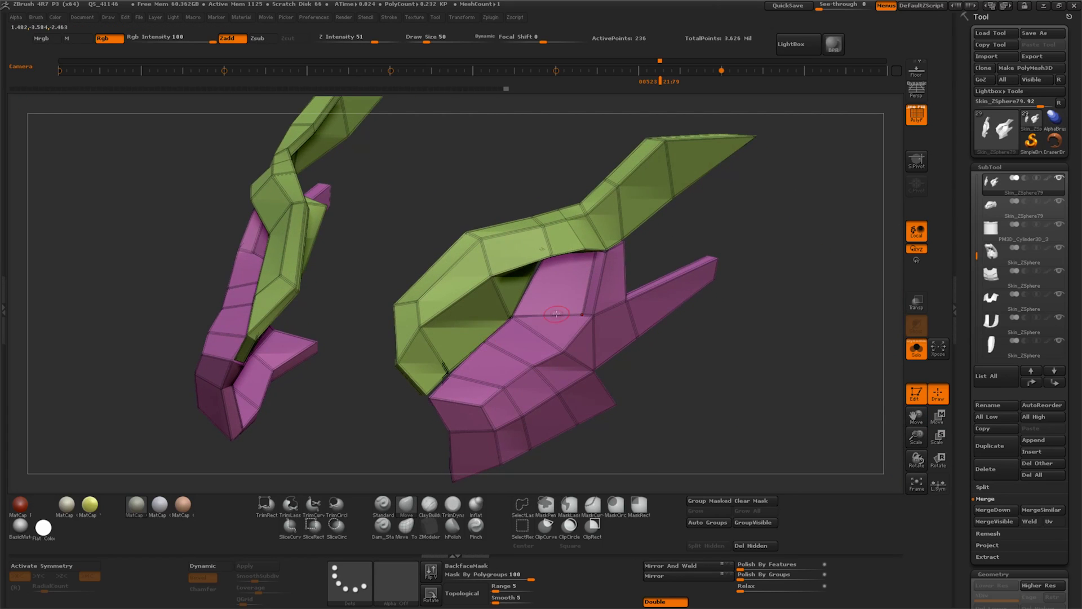
key("shift+f")
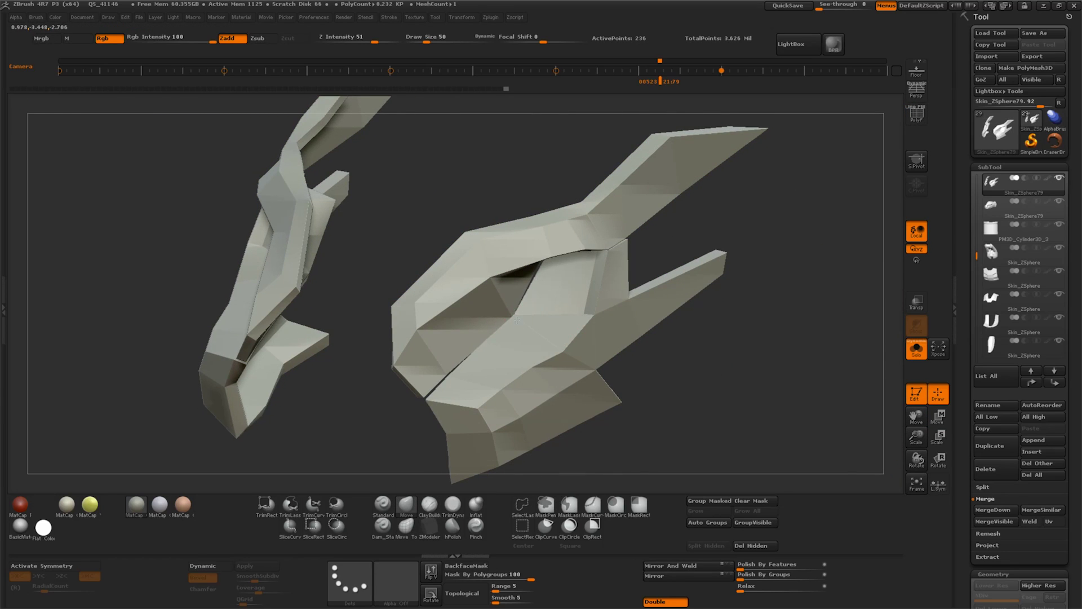
left_click_drag(516, 486, 475, 399)
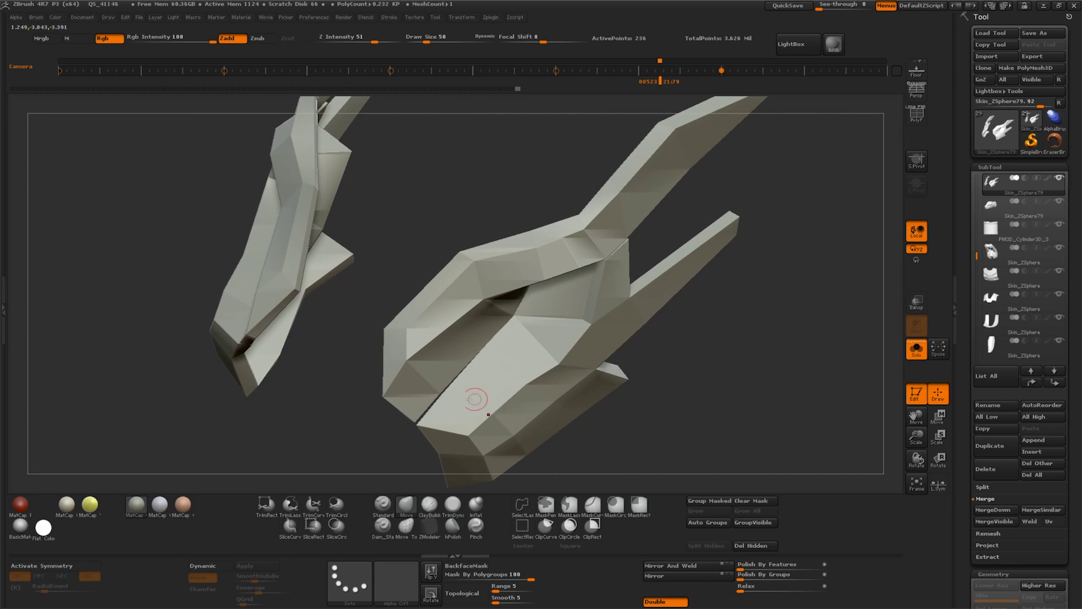
left_click_drag(619, 407, 862, 349)
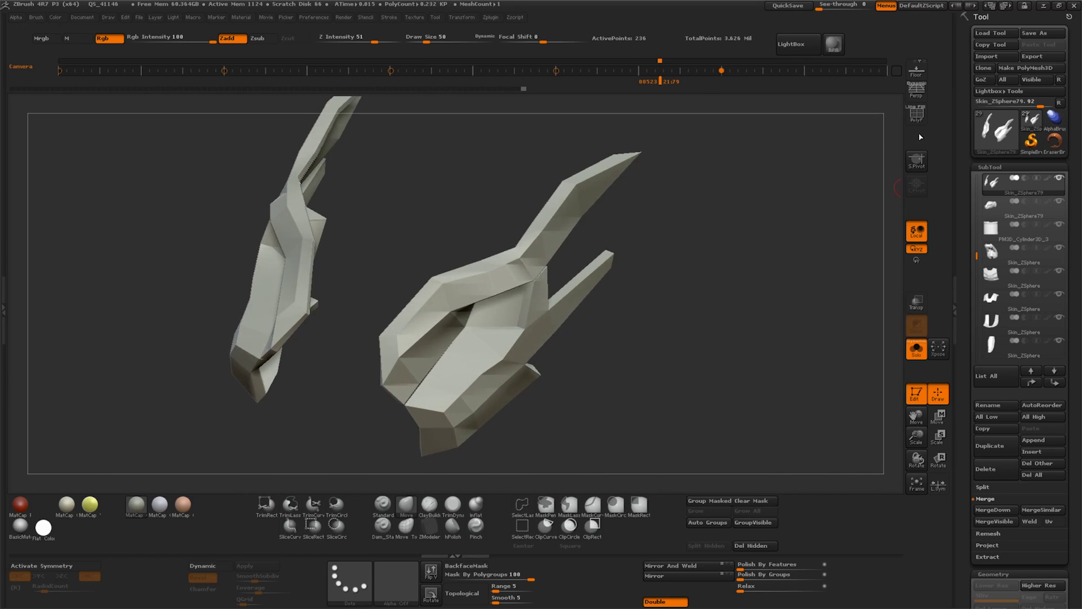
left_click(916, 115)
left_click_drag(823, 442, 676, 390)
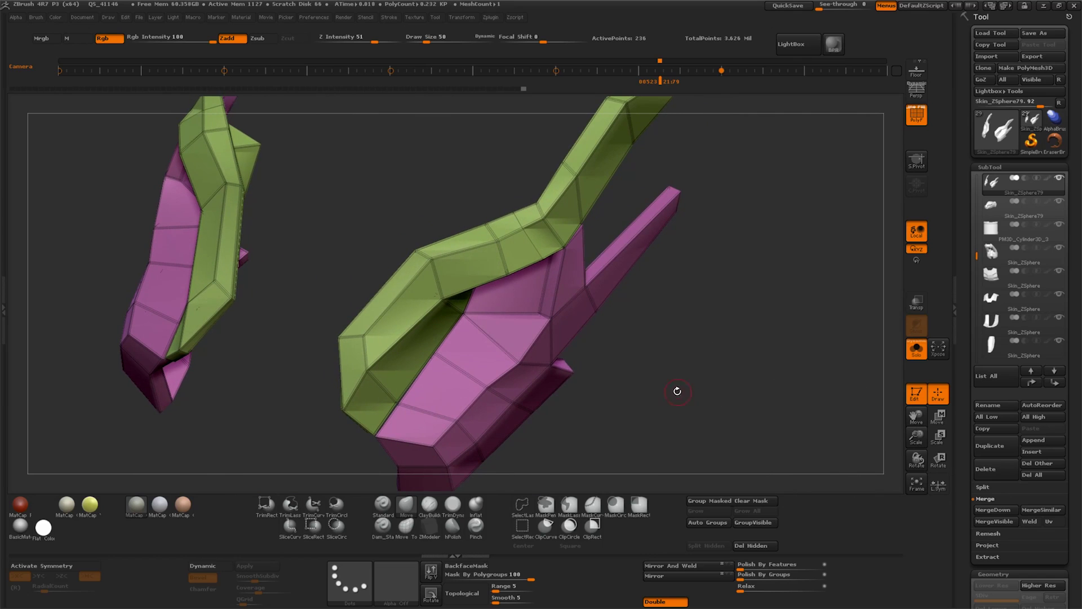
Stitch the lower corner of the cheek panel's triangular polygon to the neighbouring outer point with ZModeler
key("b")
key("z")
key("m")
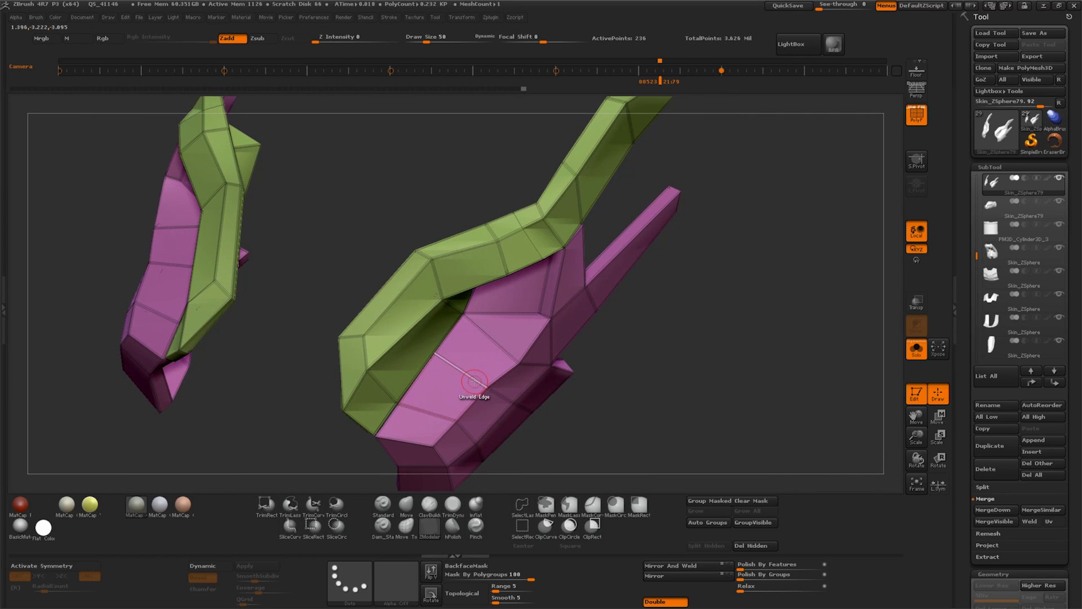
key("space")
left_click(471, 331)
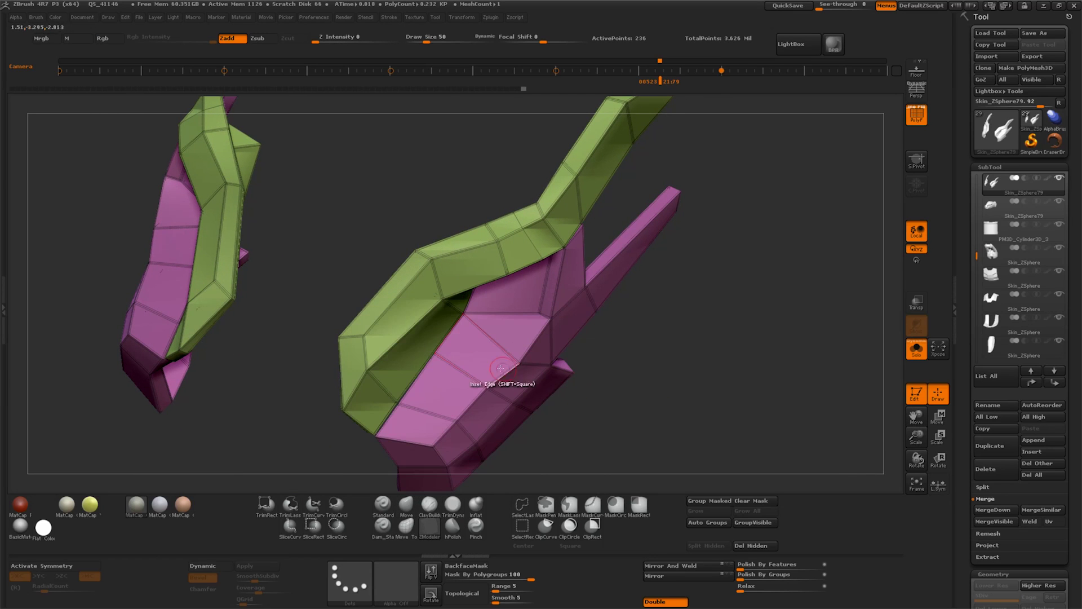
key("space")
left_click(445, 316)
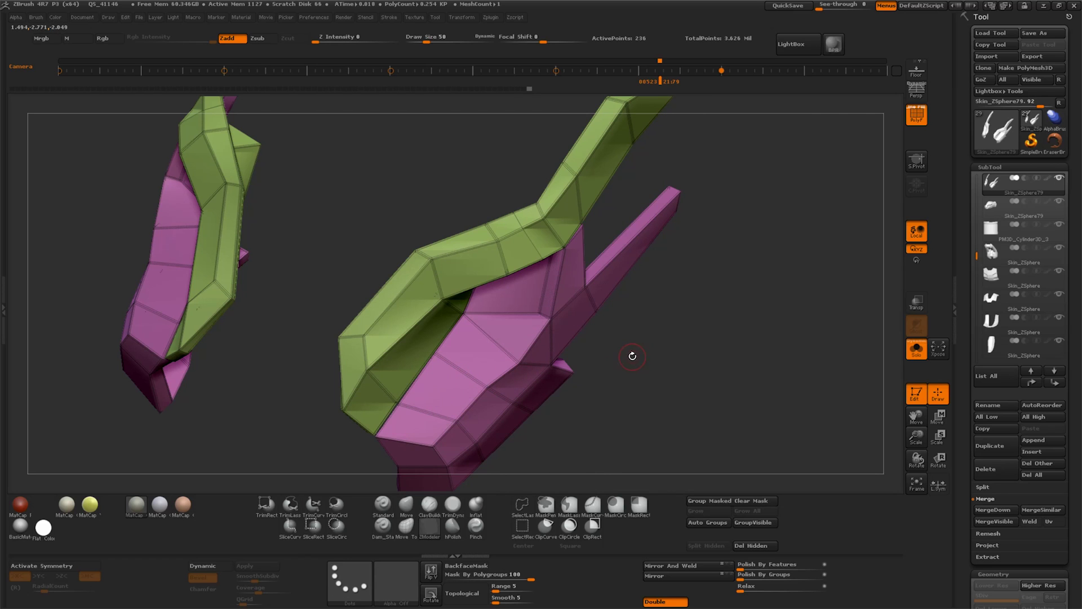
left_click_drag(668, 366, 707, 302)
mouse_move(636, 395)
left_mouse_down()
mouse_move(637, 430)
mouse_move(628, 403)
left_mouse_up()
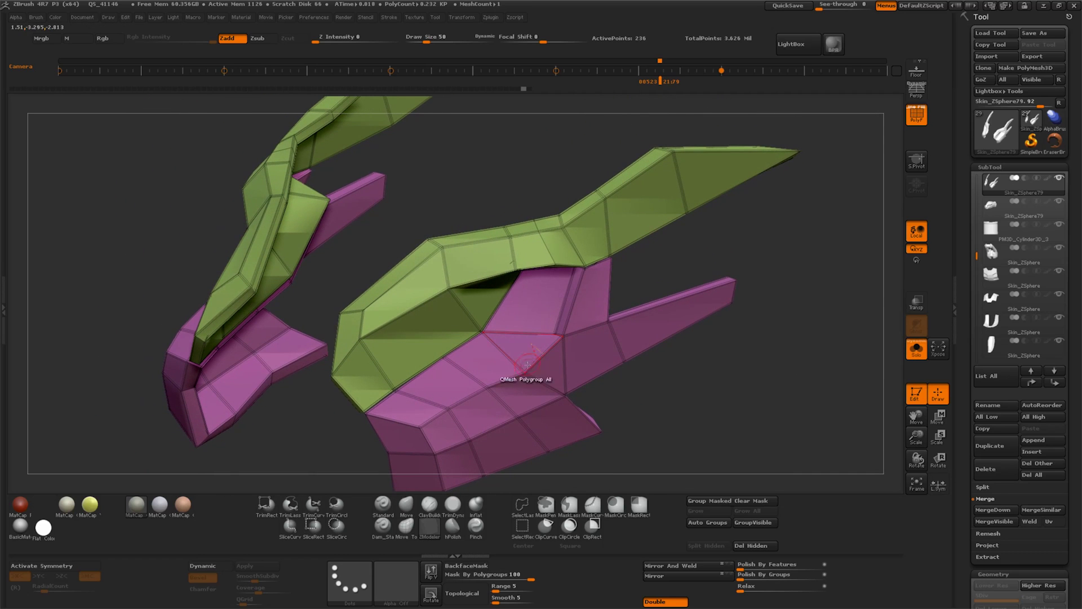
right_click_drag(564, 336, 583, 350)
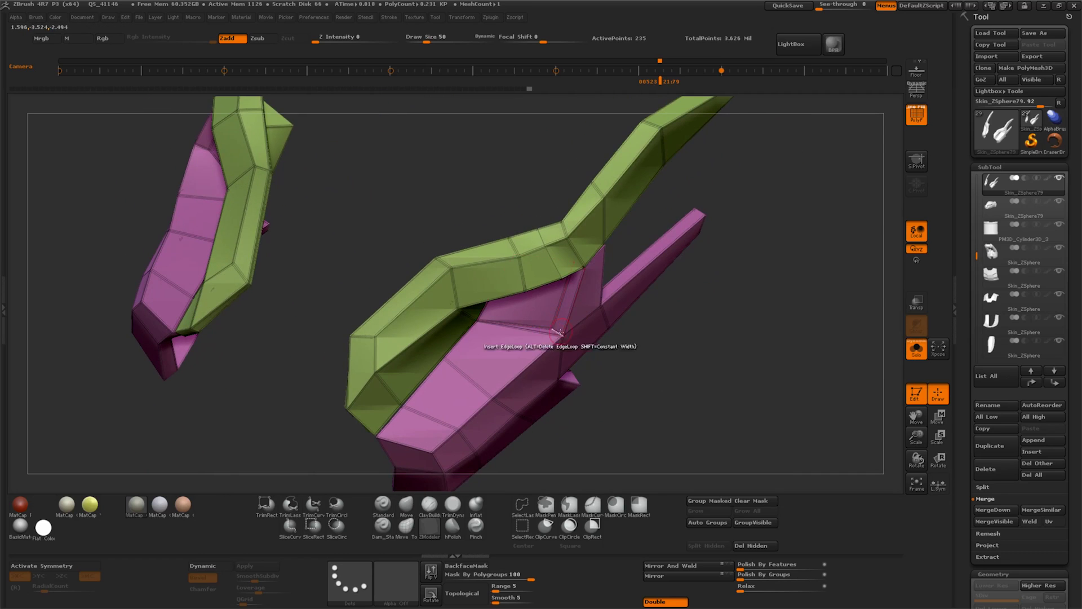
Isolate the cheek panels and stitch the matching corner points on their back side
left_click_drag(623, 362, 671, 429)
left_click(565, 333, "ctrl+shift")
left_click(581, 245)
left_click(596, 256)
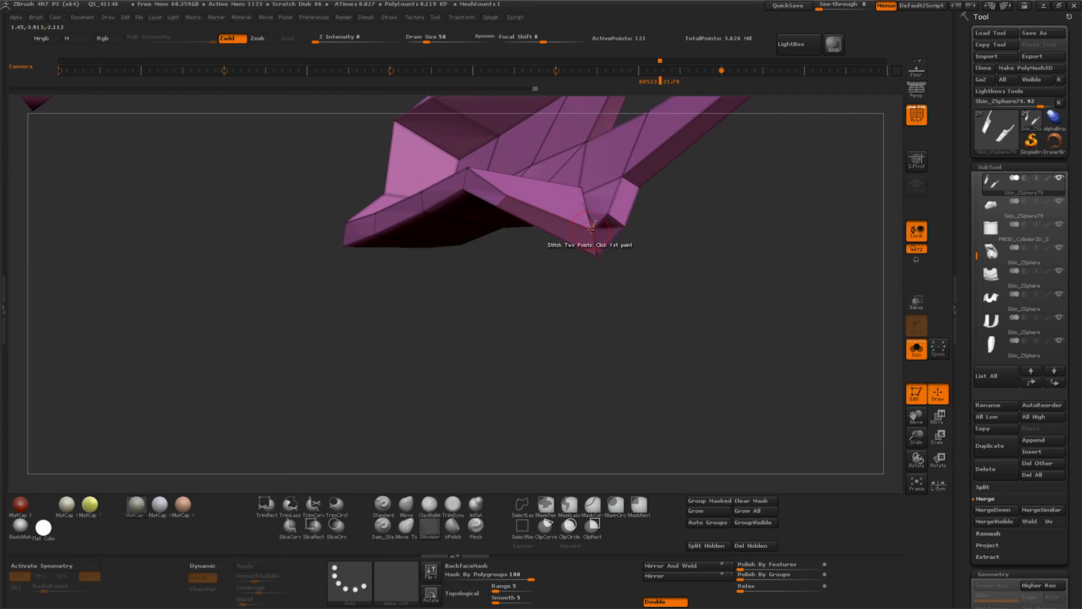
left_click(595, 226)
mouse_move(594, 227)
right_mouse_down()
mouse_move(623, 367)
mouse_move(648, 249)
mouse_move(674, 321)
mouse_move(775, 348)
mouse_move(818, 432)
right_mouse_up()
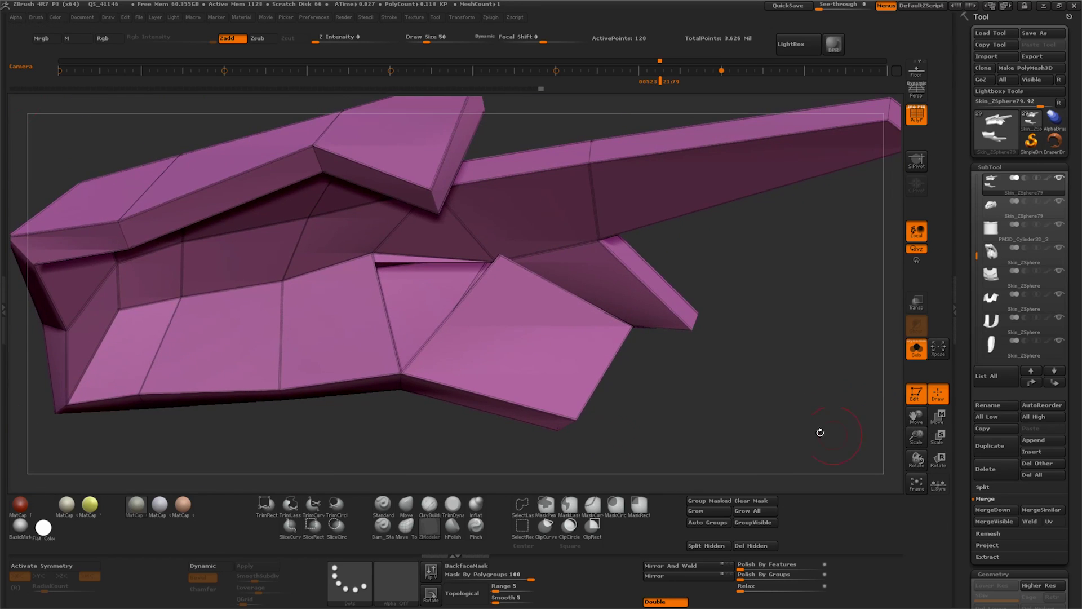
Pull the peak point of the rear flap clear with the Move brush and stitch it to the adjacent inner corner with ZModeler
left_click(406, 506)
mouse_move(491, 269)
left_mouse_down()
mouse_move(496, 239)
mouse_move(479, 307)
left_mouse_up()
mouse_move(650, 424)
left_mouse_down()
mouse_move(674, 377)
mouse_move(674, 399)
mouse_move(684, 396)
mouse_move(672, 418)
mouse_move(665, 402)
left_mouse_up()
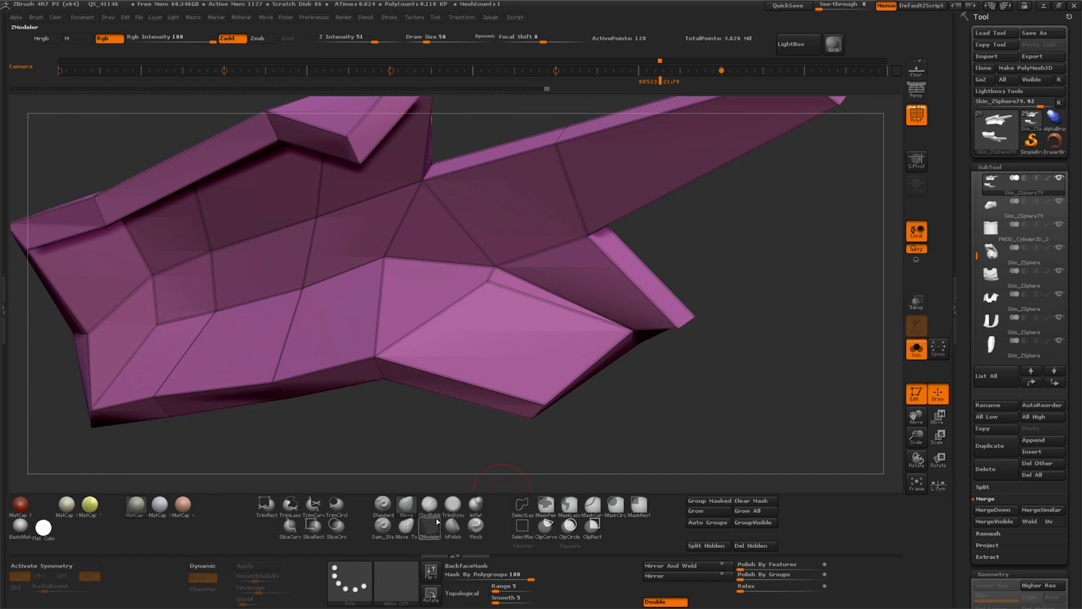
left_click(429, 528)
left_click(488, 280)
left_click(494, 266)
Stitch that inner corner to the next point along the cheek panel's inside fold
mouse_move(661, 342)
left_mouse_down()
mouse_move(712, 341)
mouse_move(678, 331)
left_mouse_up()
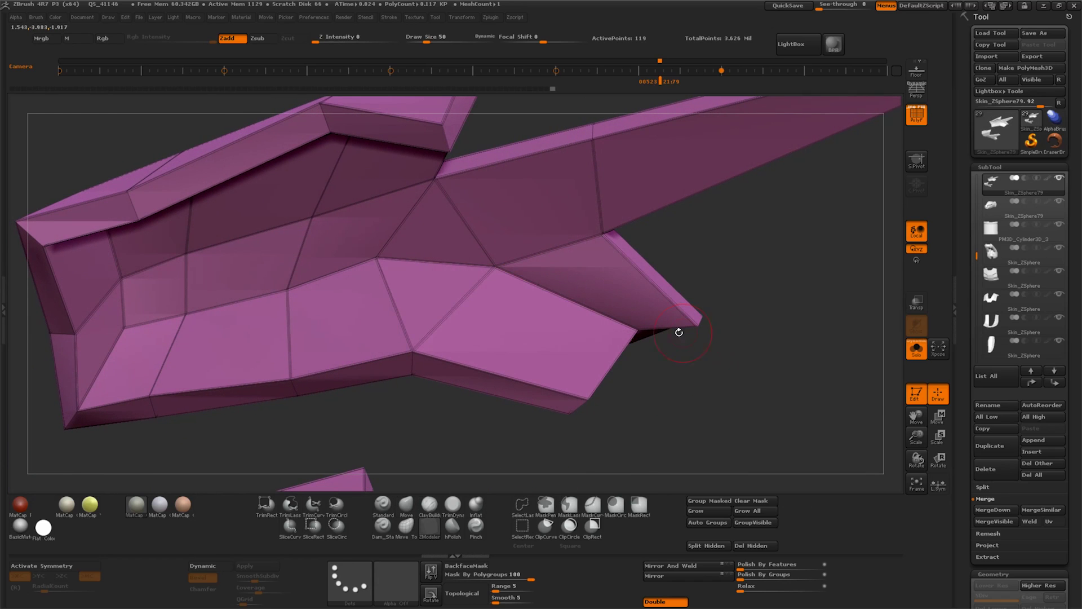
left_click(494, 267)
left_click(377, 258)
left_click_drag(648, 394, 670, 400)
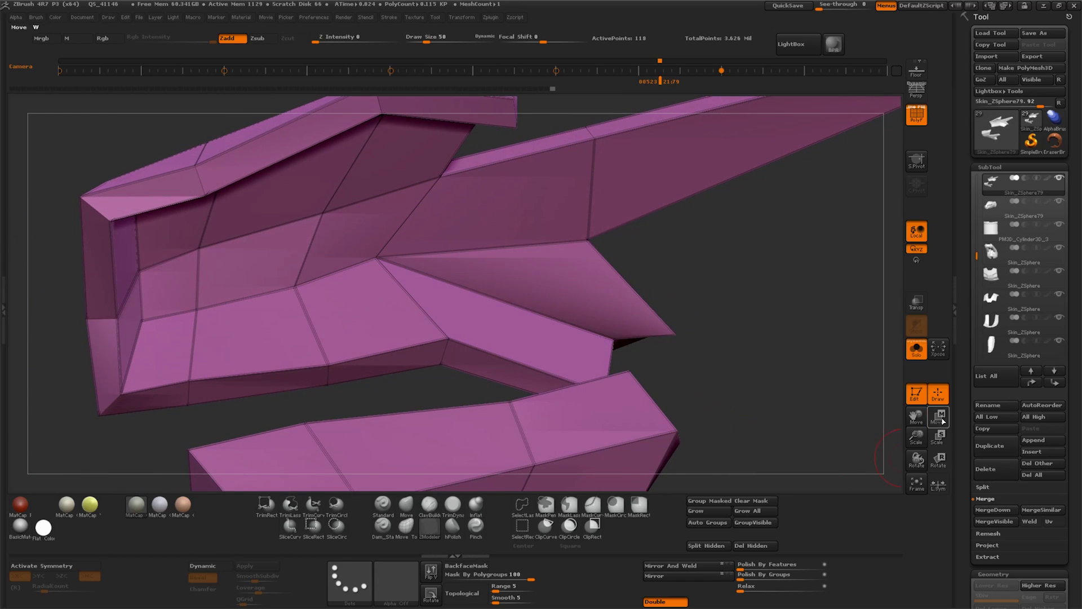
Reposition the stitched point inside the cheek panel with the Move brush and unhide the brow panel
left_click(406, 503)
left_click_drag(376, 258, 446, 250)
left_click_drag(696, 338, 691, 255)
left_click_drag(916, 416, 901, 458)
left_click_drag(660, 395, 616, 367)
right_click_drag(615, 367, 659, 370)
left_click(677, 363, "ctrl+shift")
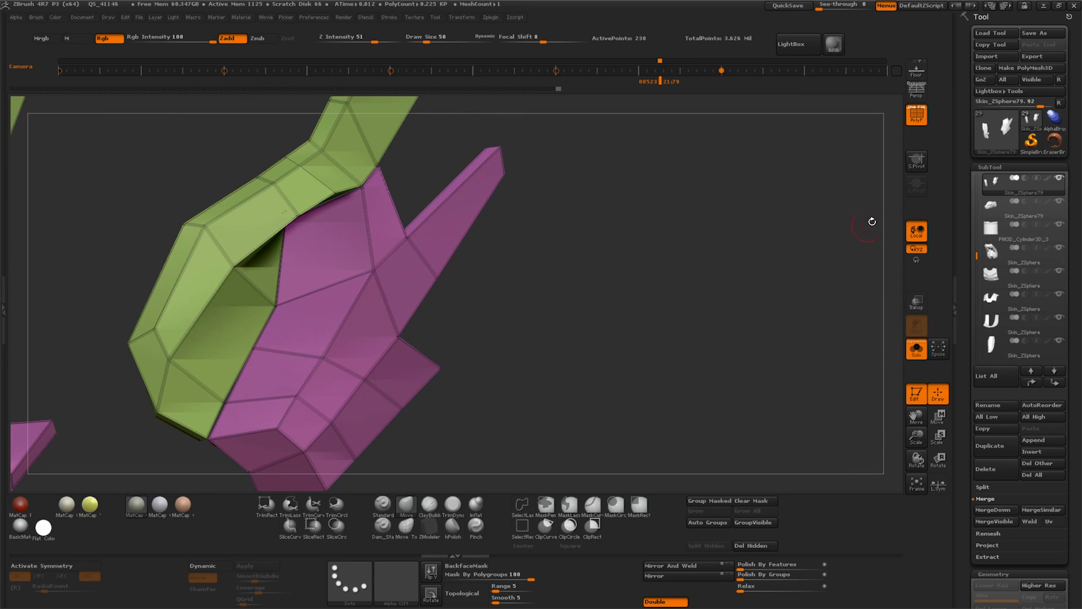
Bring the whole vehicle back into view from the front and ready the paired eye subtool for moving
left_click_drag(909, 427, 914, 395)
left_click(915, 349)
left_click_drag(705, 350, 543, 349)
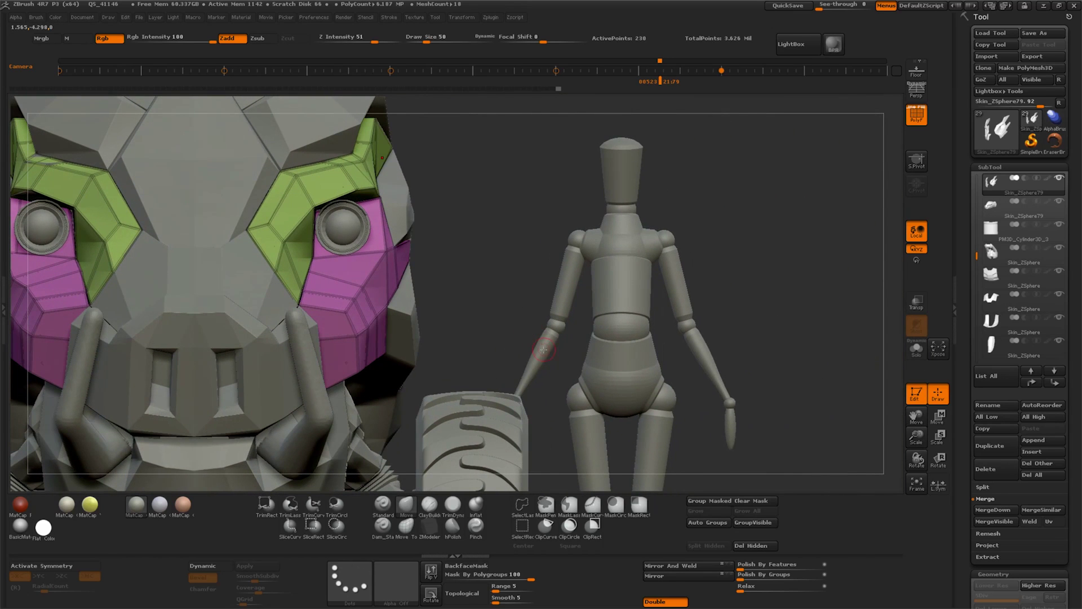
left_click(344, 228, "alt")
key("w")
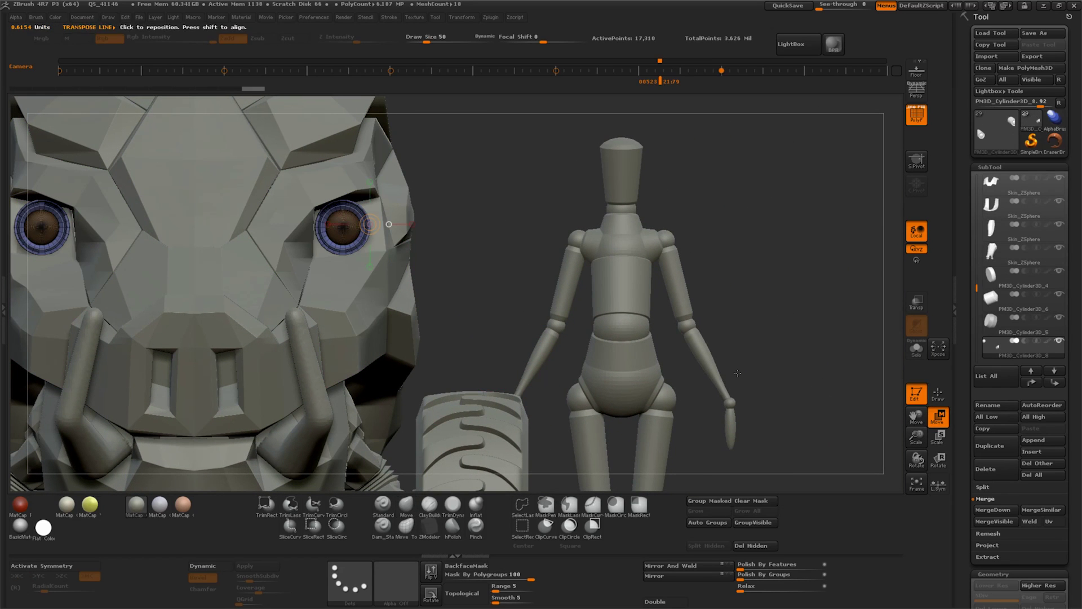
Shift the eyes slightly sideways with Mask By Polygroups set to 0, and apply Mirror And Weld to them
left_click(488, 574)
type("0")
key("Return")
left_click_drag(467, 220, 474, 219)
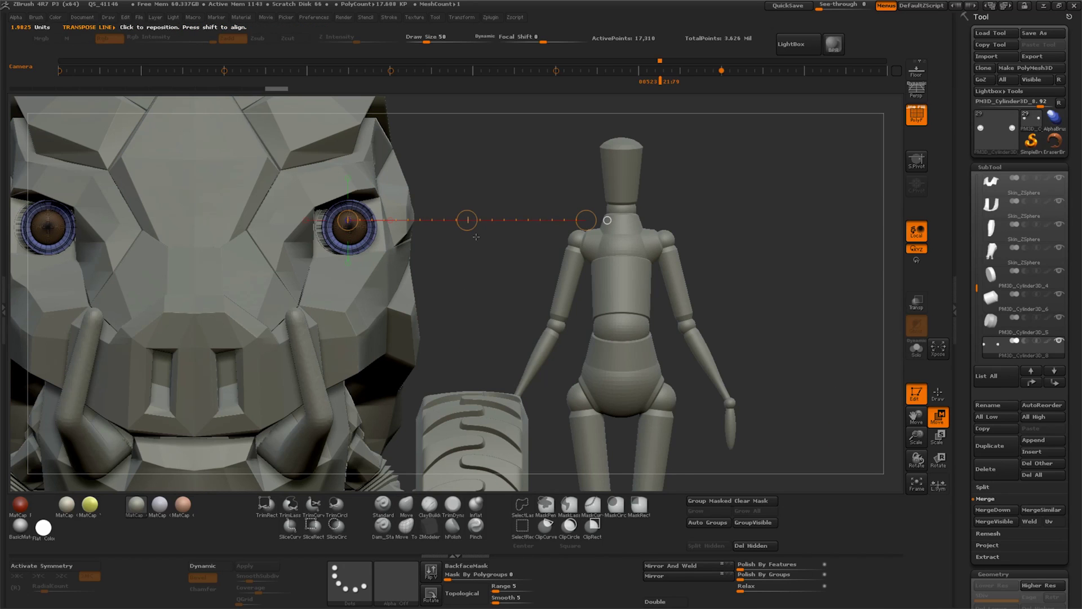
left_click(909, 118)
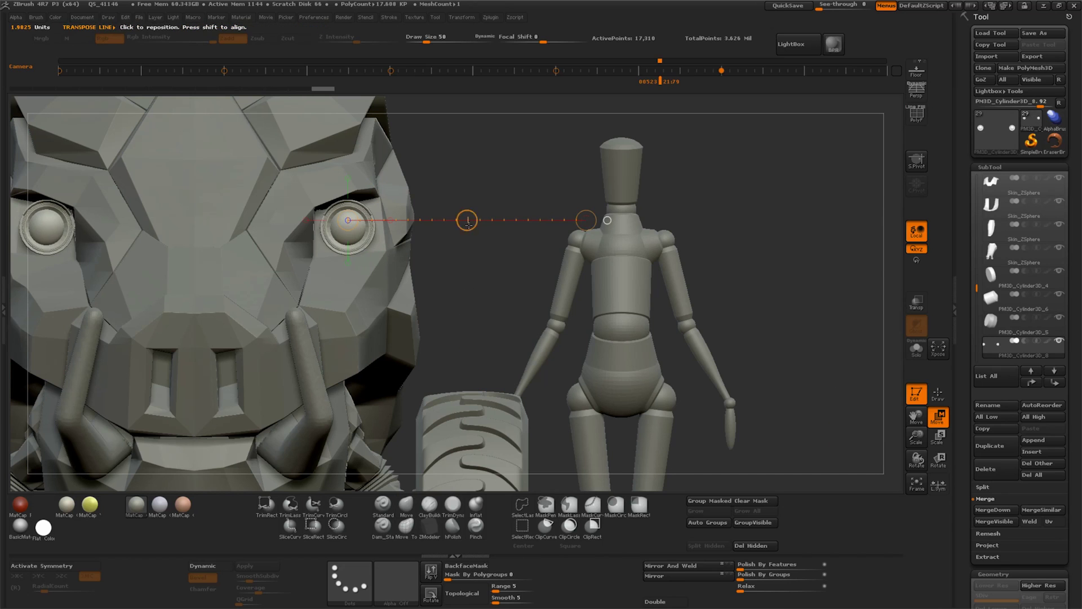
left_click(686, 567)
Move the eyes slightly forward in their sockets from a straight side view
left_click_drag(535, 313, 416, 316)
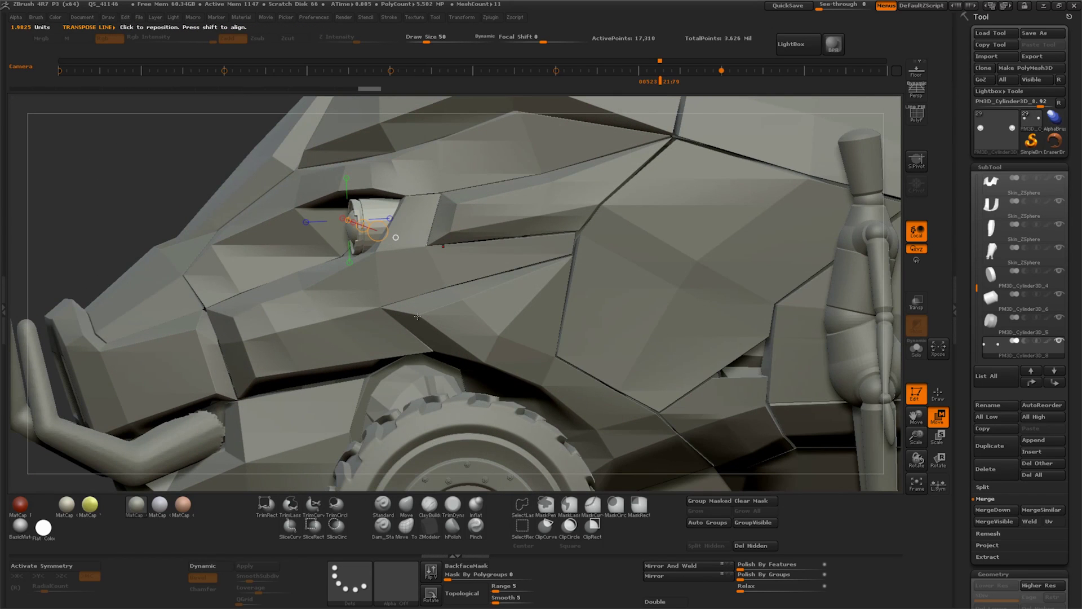
left_click_drag(197, 211, 155, 171, "shift")
left_click_drag(467, 220, 461, 220)
left_click_drag(894, 416, 882, 437, "alt")
Select the PM3D_Cylinder3D_7 subtool and locate it on the vehicle using a transparent view
left_click_drag(980, 306, 977, 315)
left_click(993, 274)
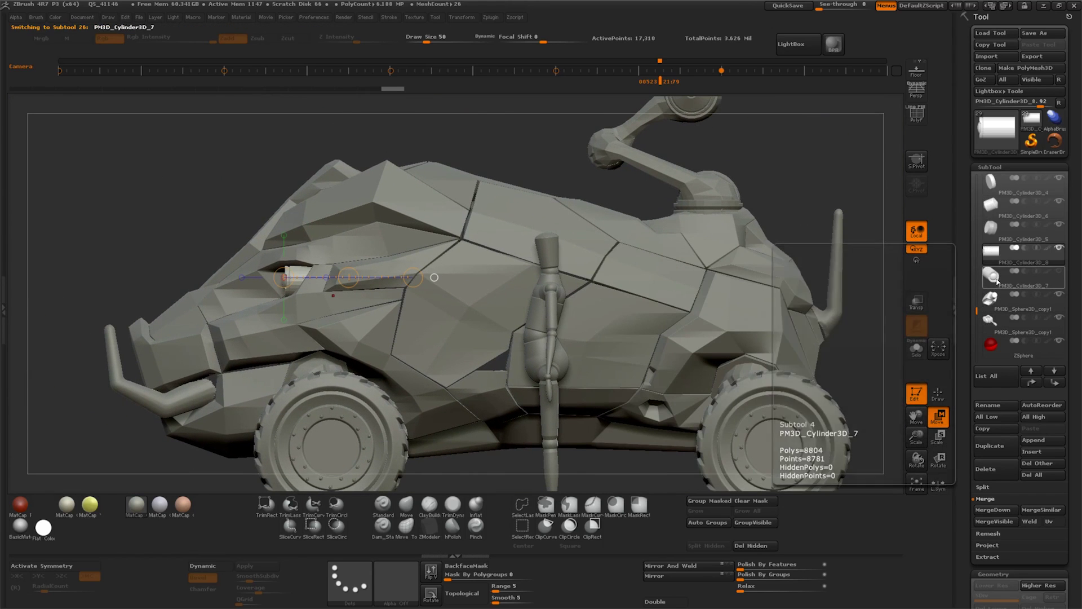
left_click_drag(916, 437, 914, 416)
left_click(917, 304)
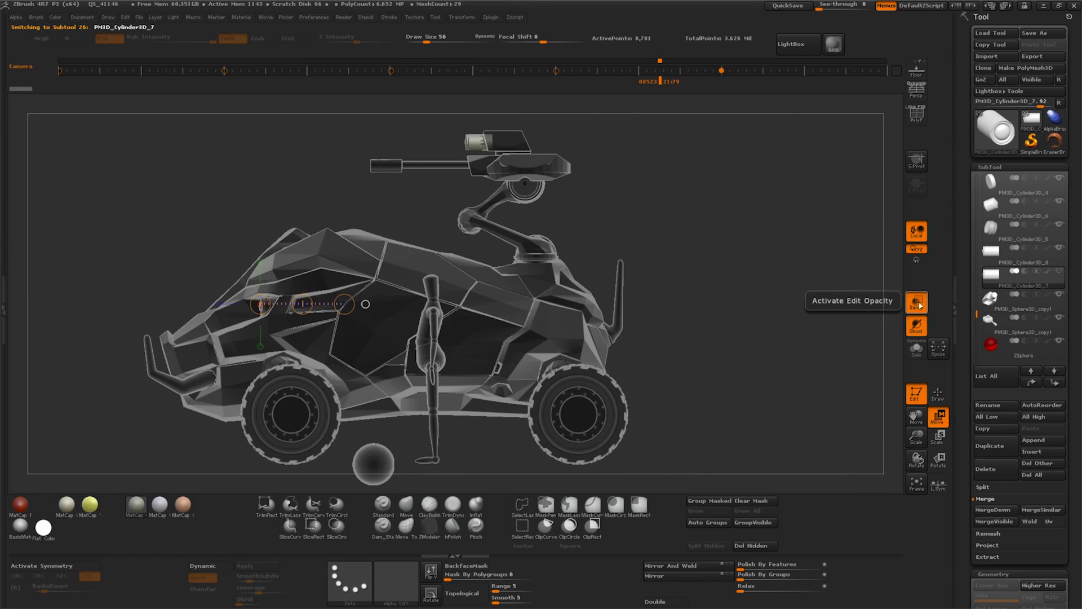
left_click(921, 307)
left_click_drag(787, 312, 726, 332)
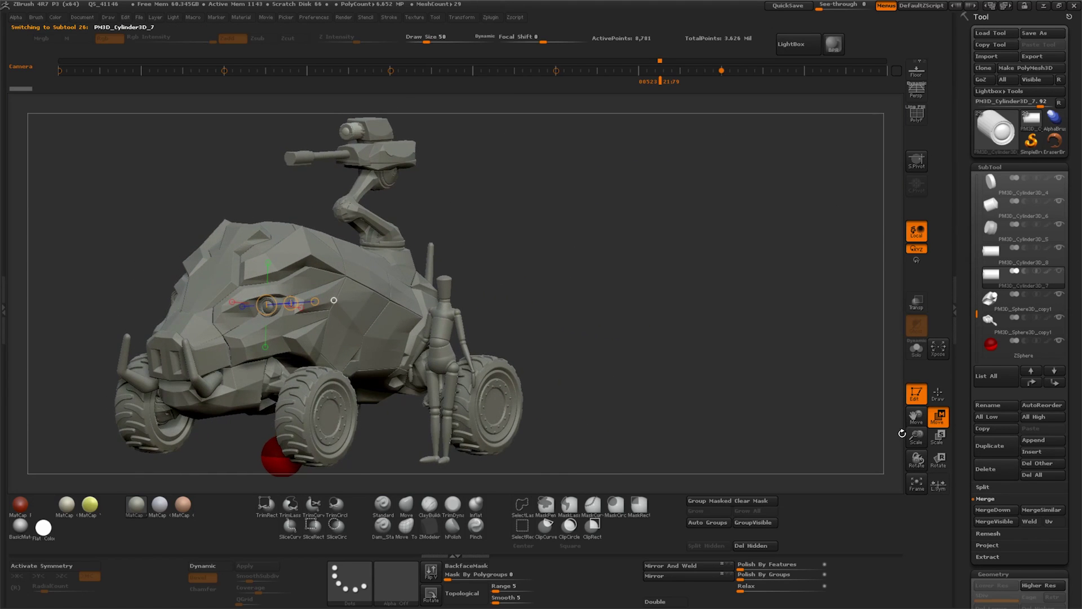
Trim the protruding camera barrel off the front of the turret's upper housing in side view
left_click_drag(916, 437, 919, 434)
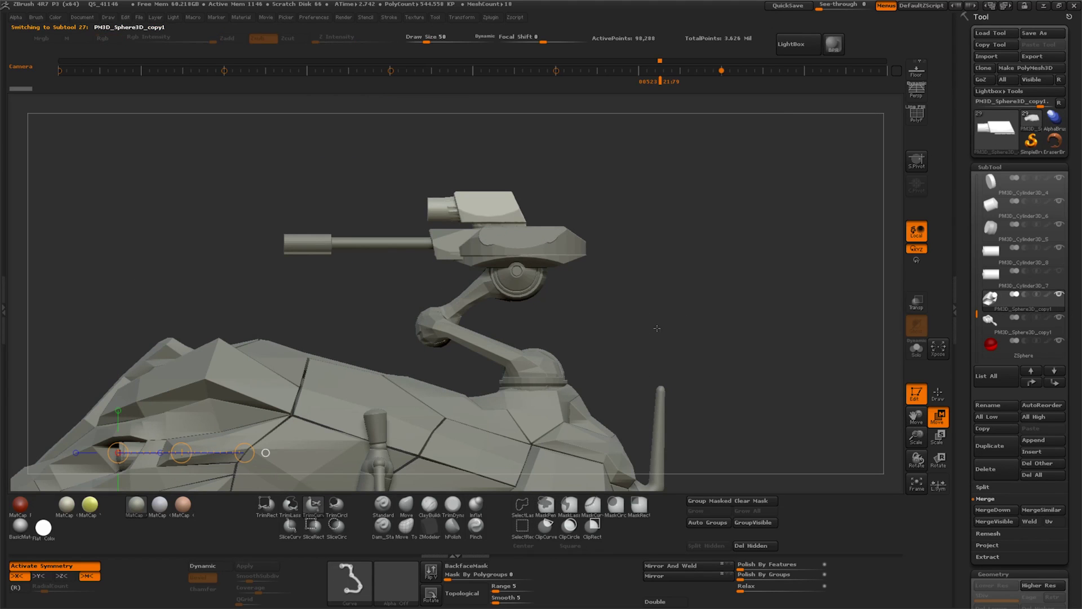
mouse_move(562, 329)
left_mouse_down()
mouse_move(497, 141)
mouse_move(439, 146)
left_mouse_up()
mouse_move(575, 379)
left_mouse_down("ctrl+shift")
mouse_move(471, 140)
mouse_move(480, 133)
mouse_move(431, 122)
mouse_move(768, 225)
mouse_move(765, 247)
left_mouse_up("ctrl+shift")
left_click_drag(589, 361, 440, 138, "ctrl+shift")
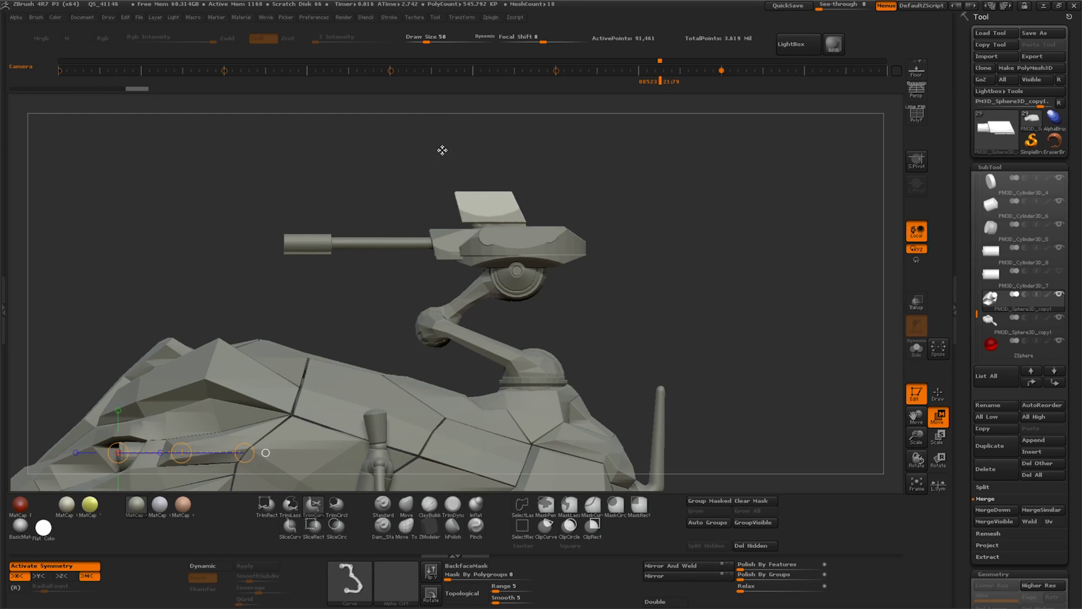
Check the turret lens's fit in its housing from the front and side, using Move transpose lines from the lens centre
mouse_move(668, 322)
left_mouse_down()
mouse_move(700, 322)
mouse_move(665, 311)
mouse_move(676, 310)
left_mouse_up()
left_click_drag(917, 437, 896, 431)
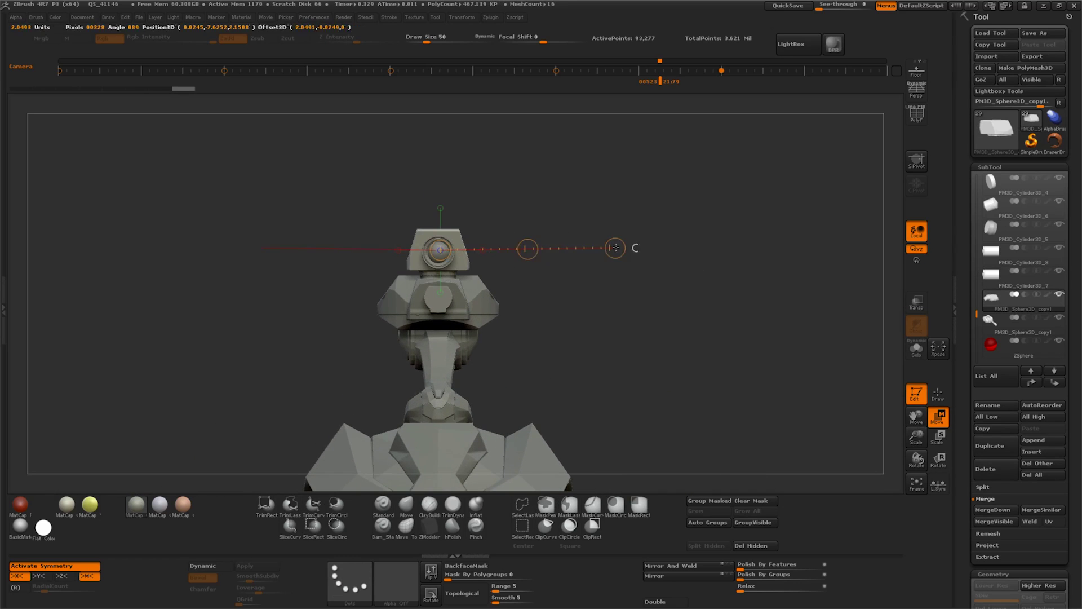
key("ctrl+z")
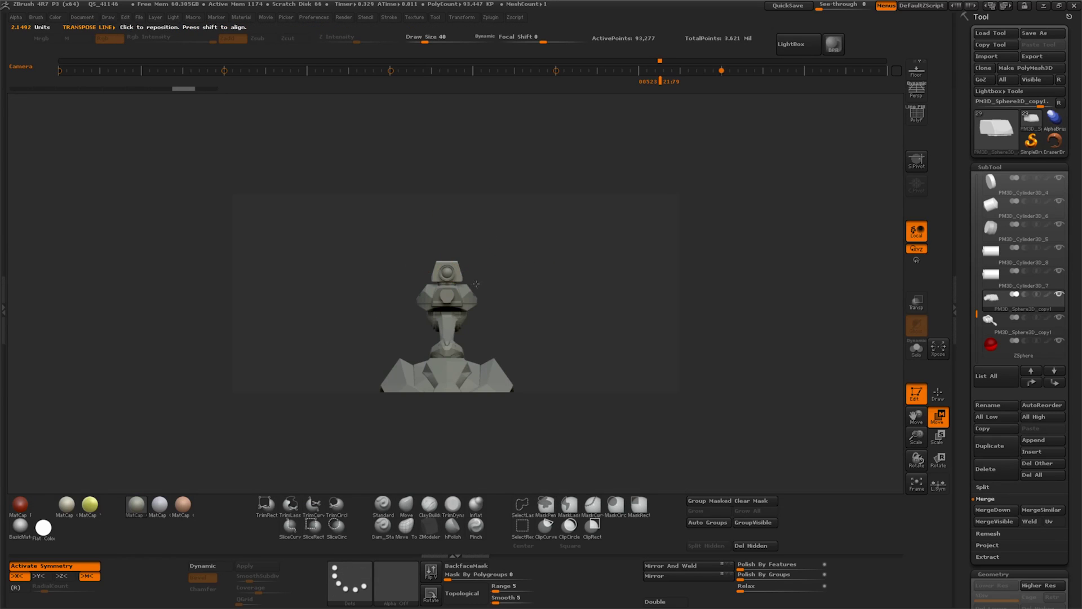
left_click_drag(916, 437, 915, 494)
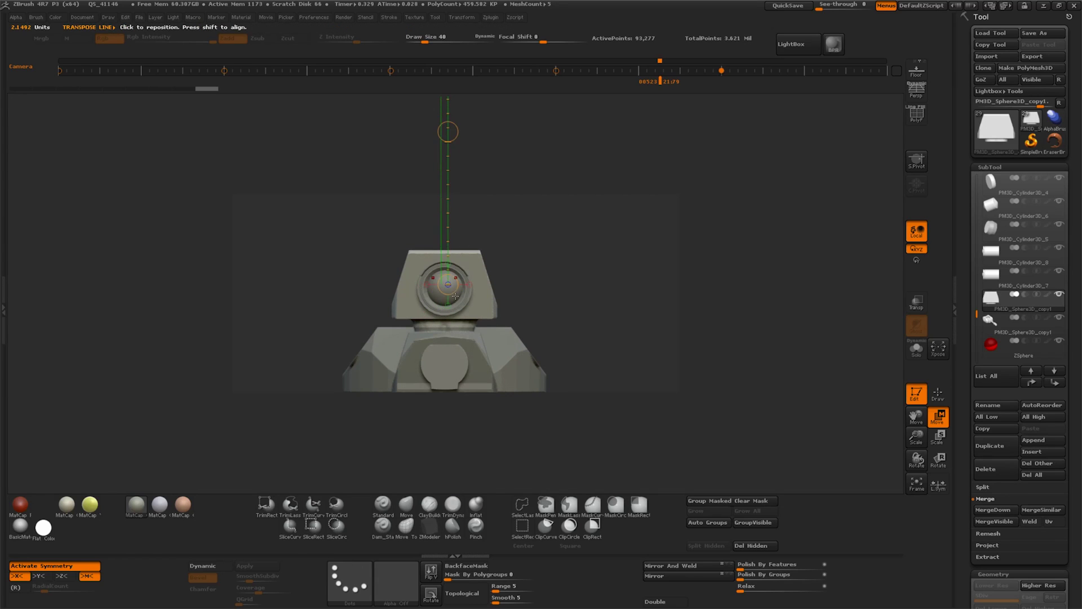
left_click(456, 296, "alt")
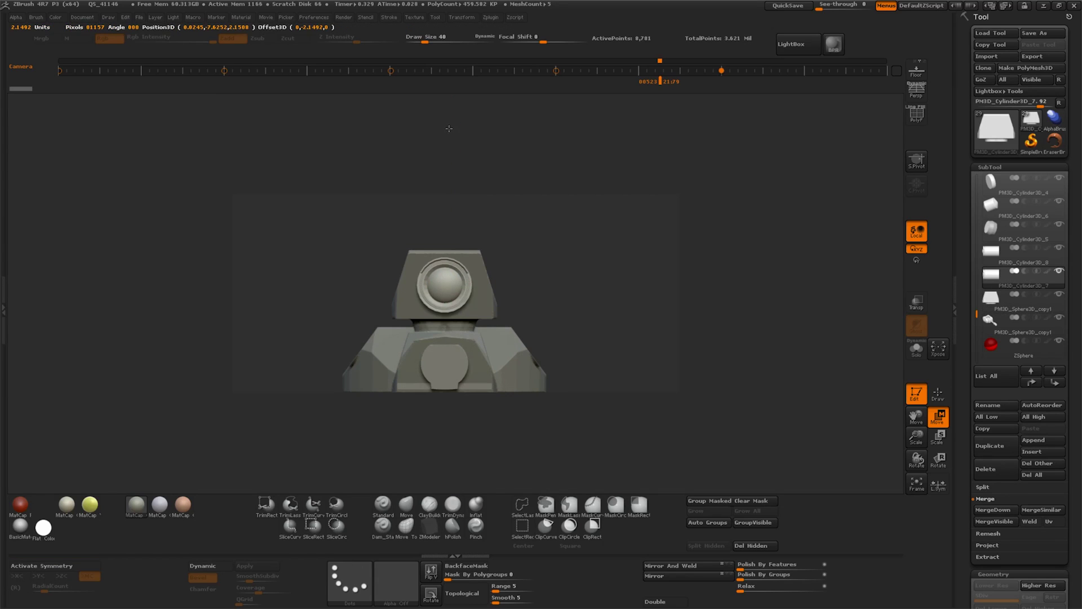
left_click_drag(454, 126, 555, 289)
left_click(538, 276, "alt")
Quick-save the project, reset the document canvas and put the model back into Edit mode
left_click(788, 6)
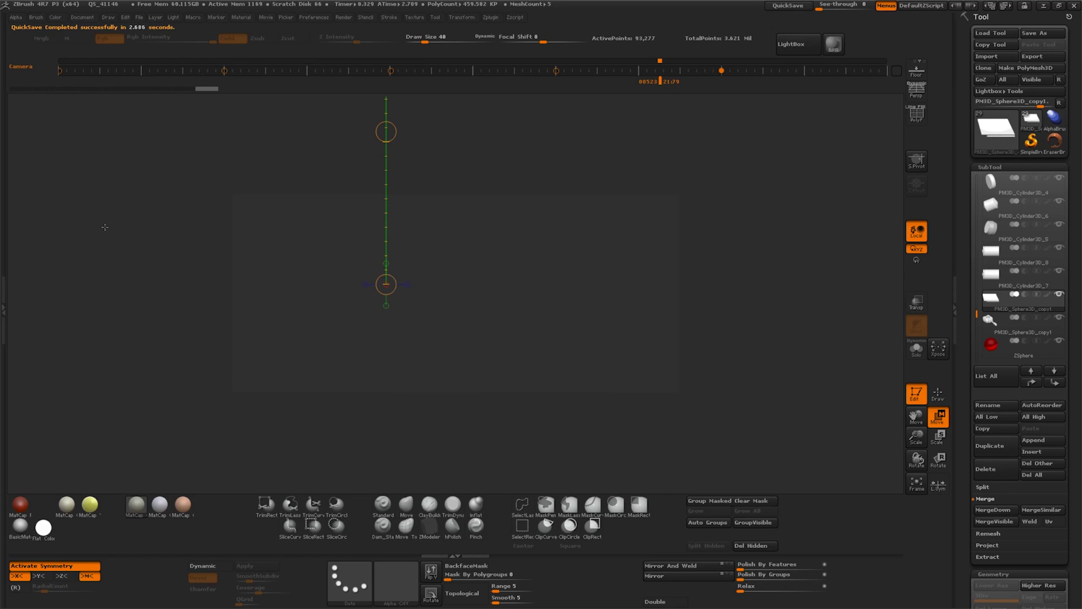
left_click(83, 17)
left_click(124, 164)
left_click(593, 335)
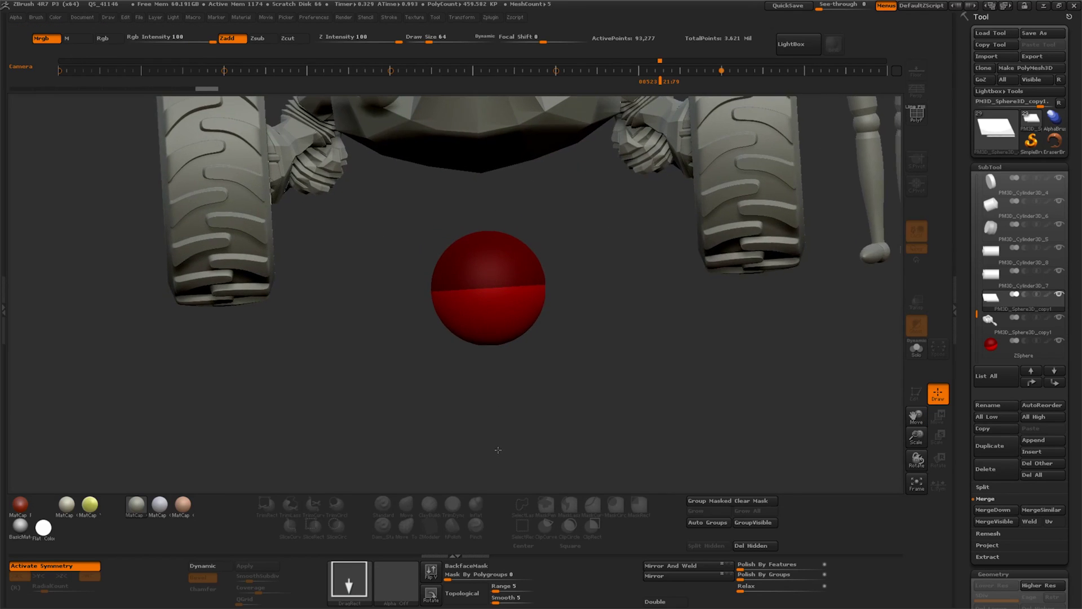
left_click(909, 402)
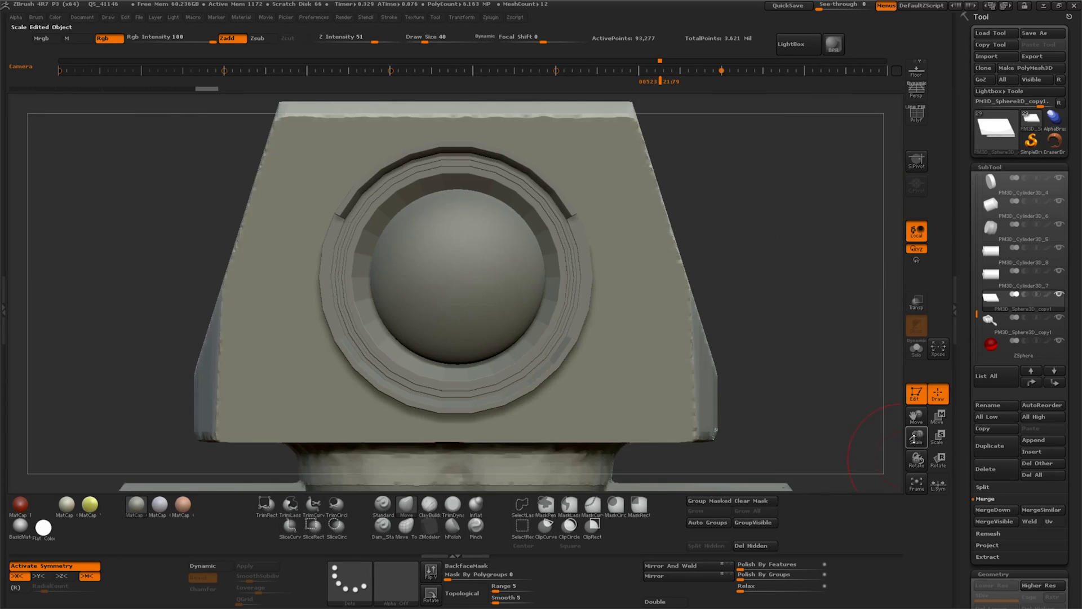
Review the turret head and play the timeline camera animation around the vehicle with perspective and floor on
mouse_move(700, 328)
left_mouse_down()
mouse_move(677, 361)
mouse_move(670, 325)
left_mouse_up()
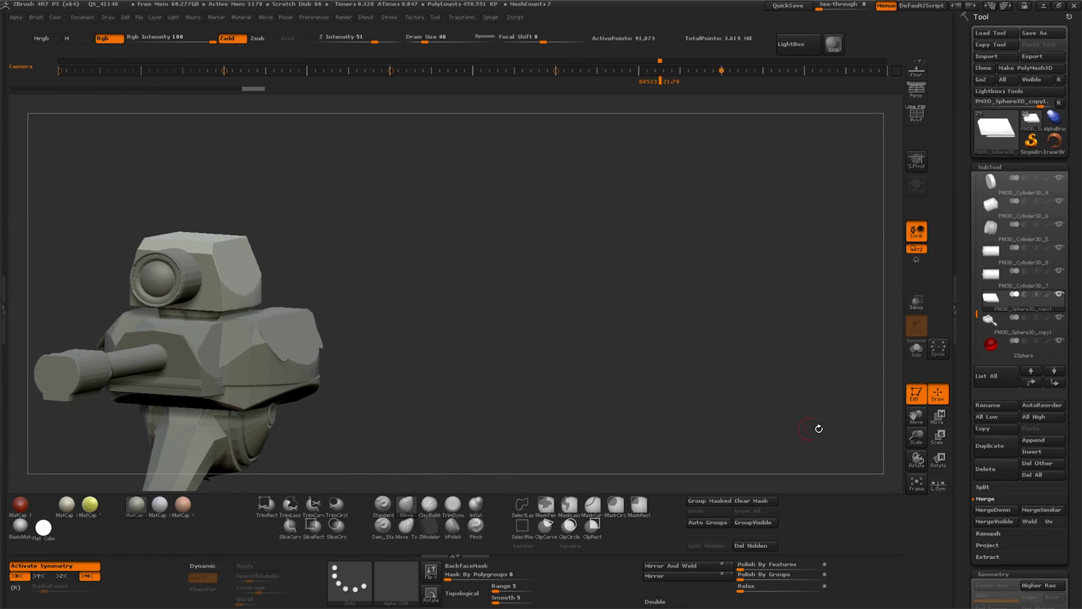
left_click_drag(818, 428, 739, 327, "alt")
left_click(648, 80, "shift")
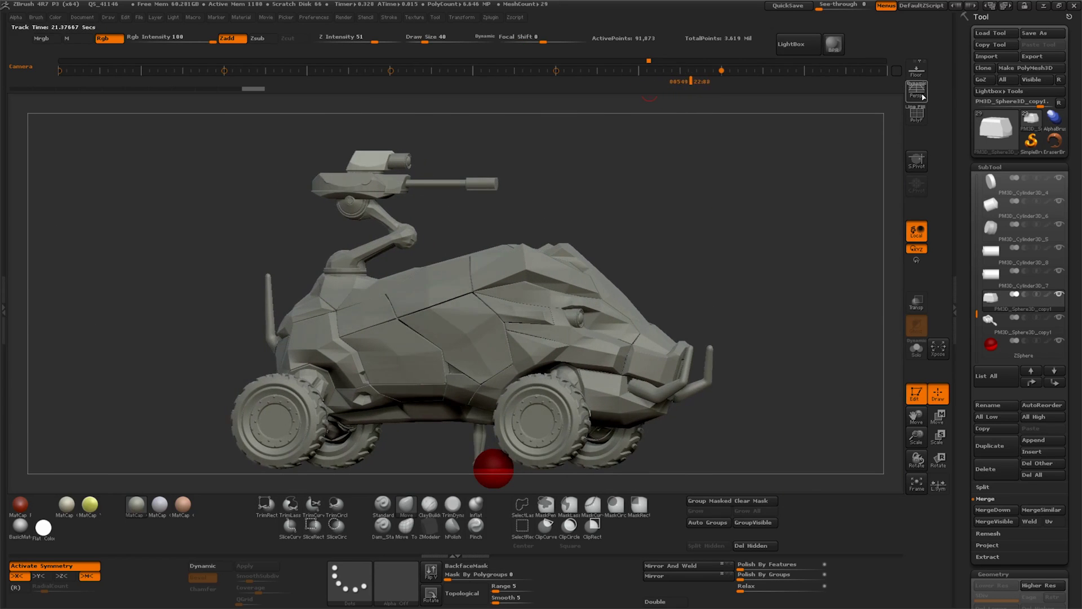
left_click(683, 81, "shift")
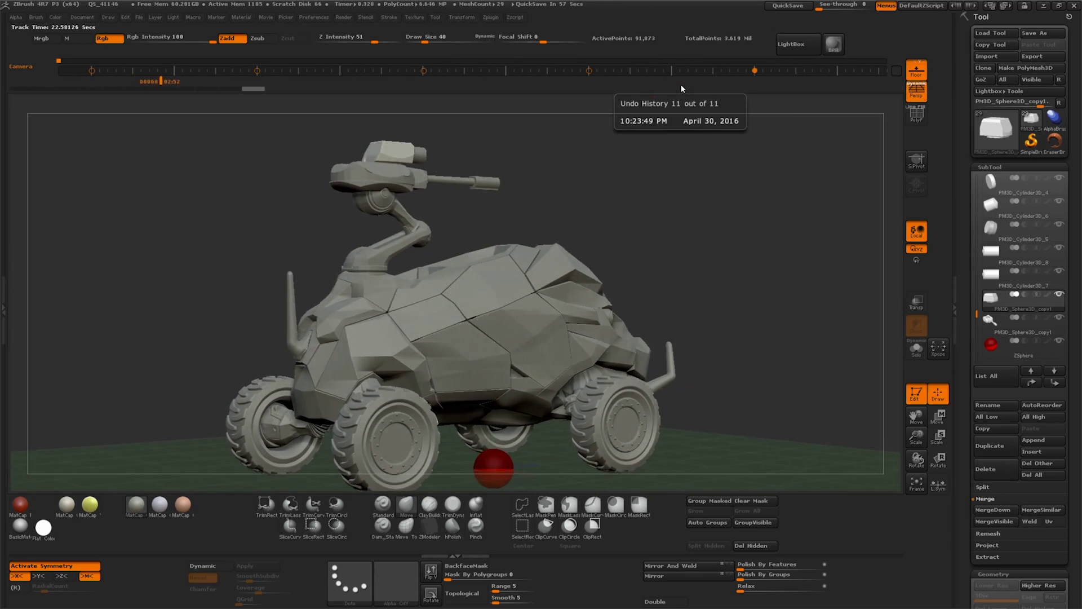